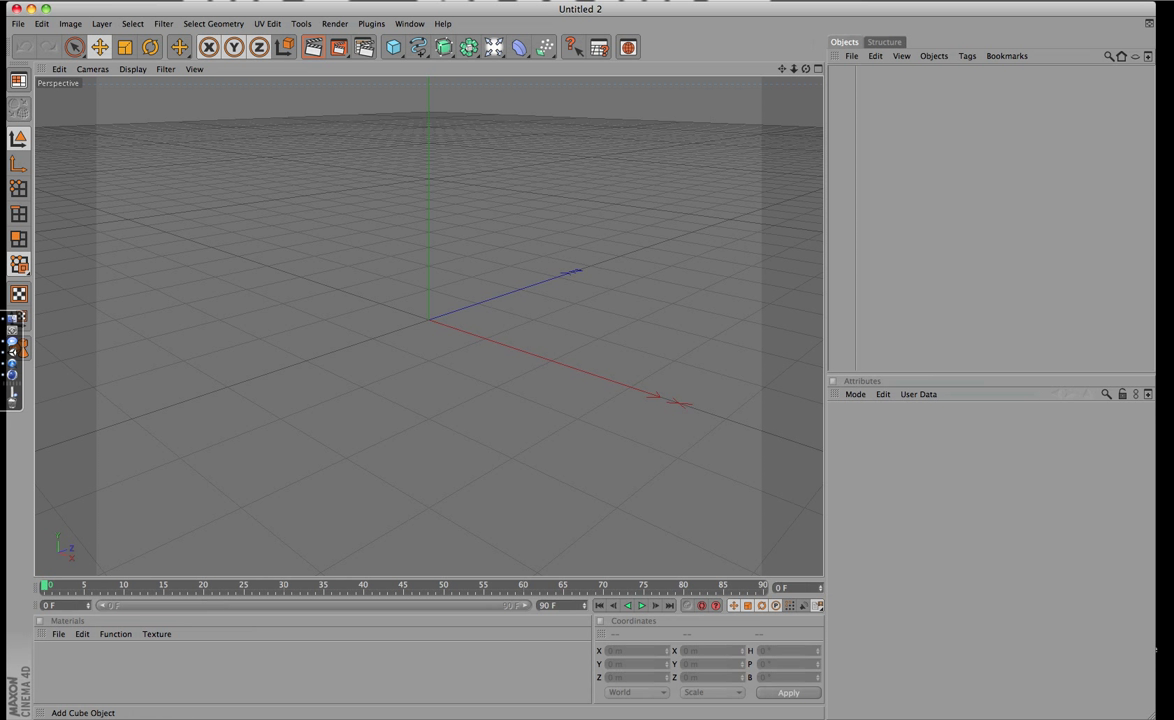
Step: Add a Plane with width and height 4 m and 1 width and 1 height segment
left_click(393, 47)
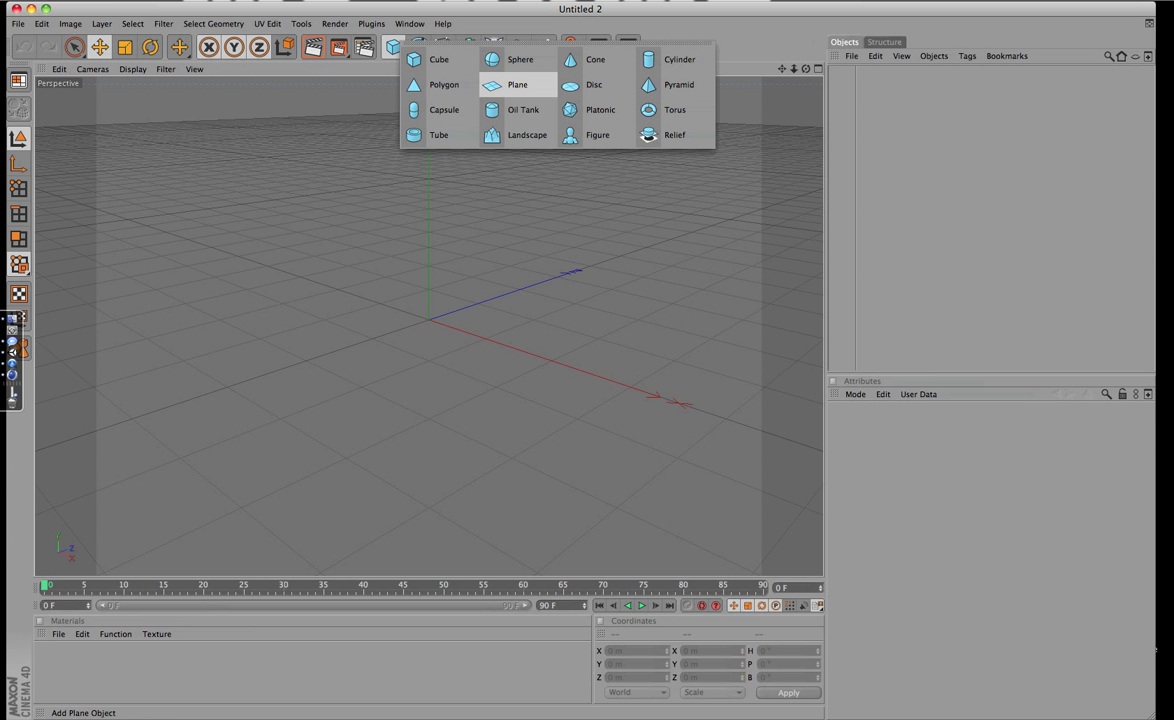
left_click(517, 85)
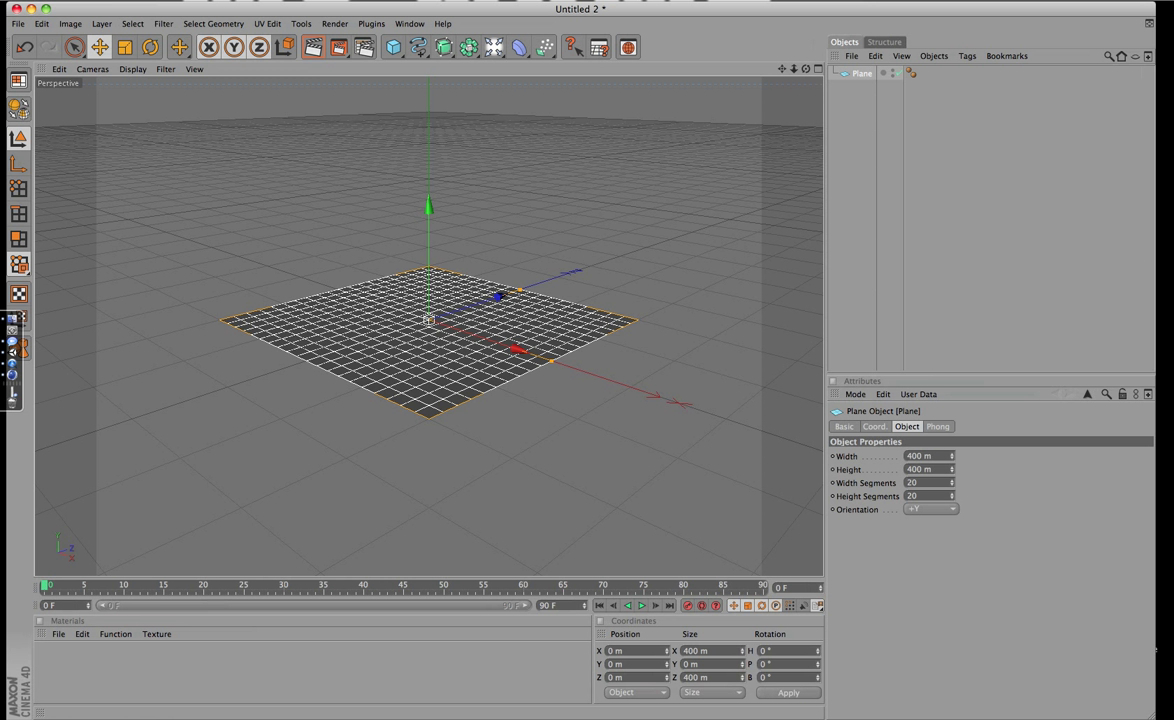
left_click(918, 456)
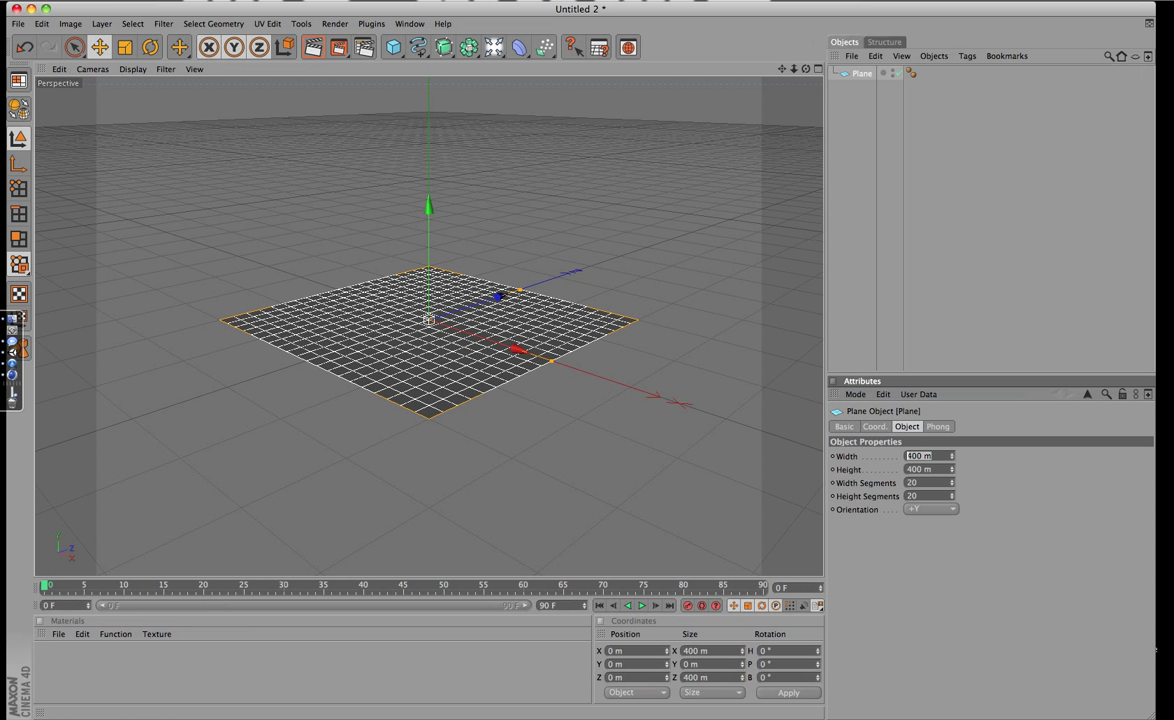
key("BackSpace")
type("4")
key("Tab")
type("4")
key("Tab")
type("1\t1")
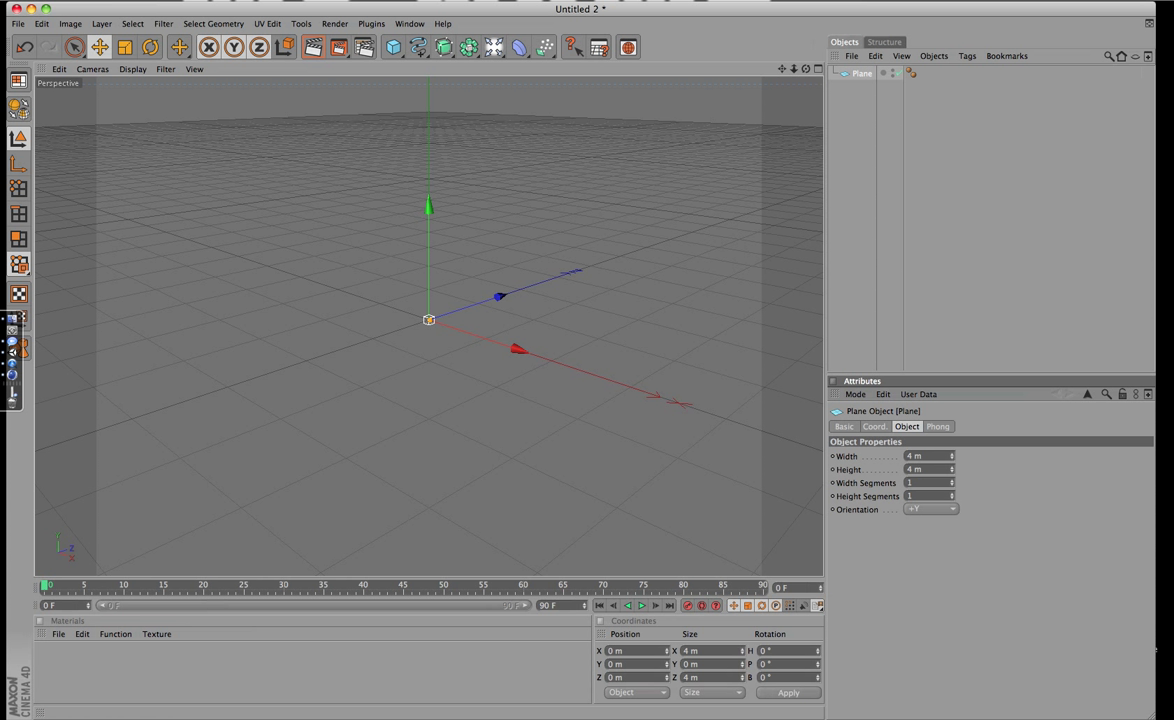
left_click(133, 69)
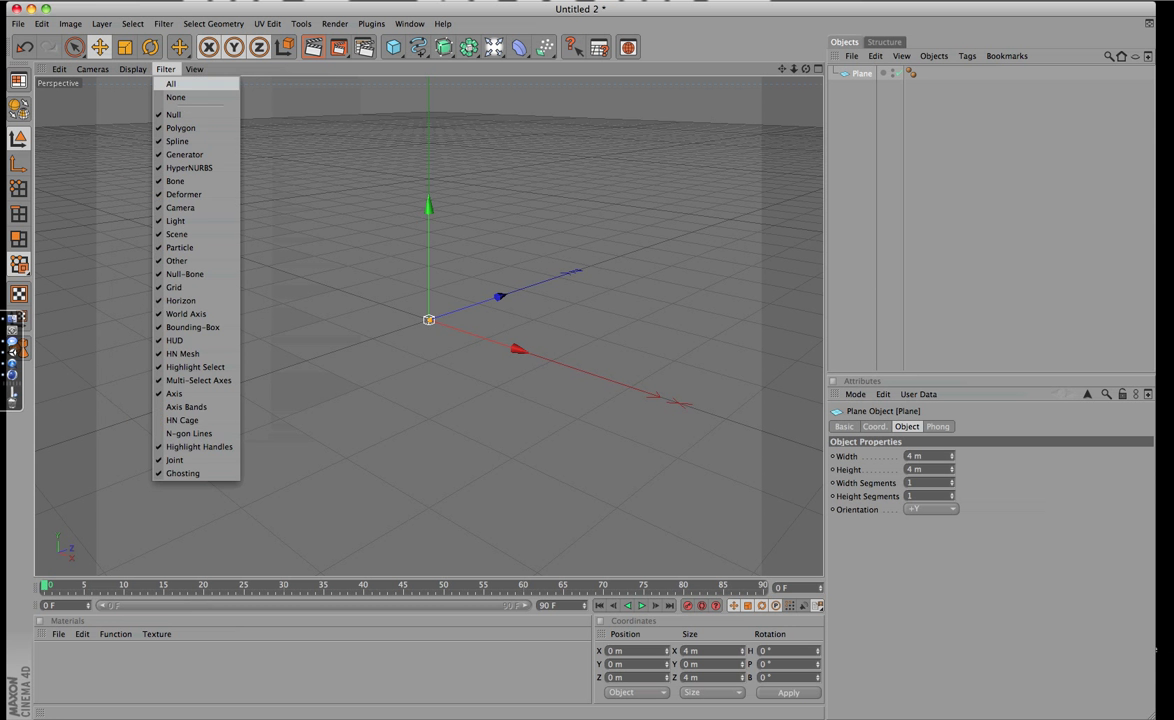
mouse_move(212, 88)
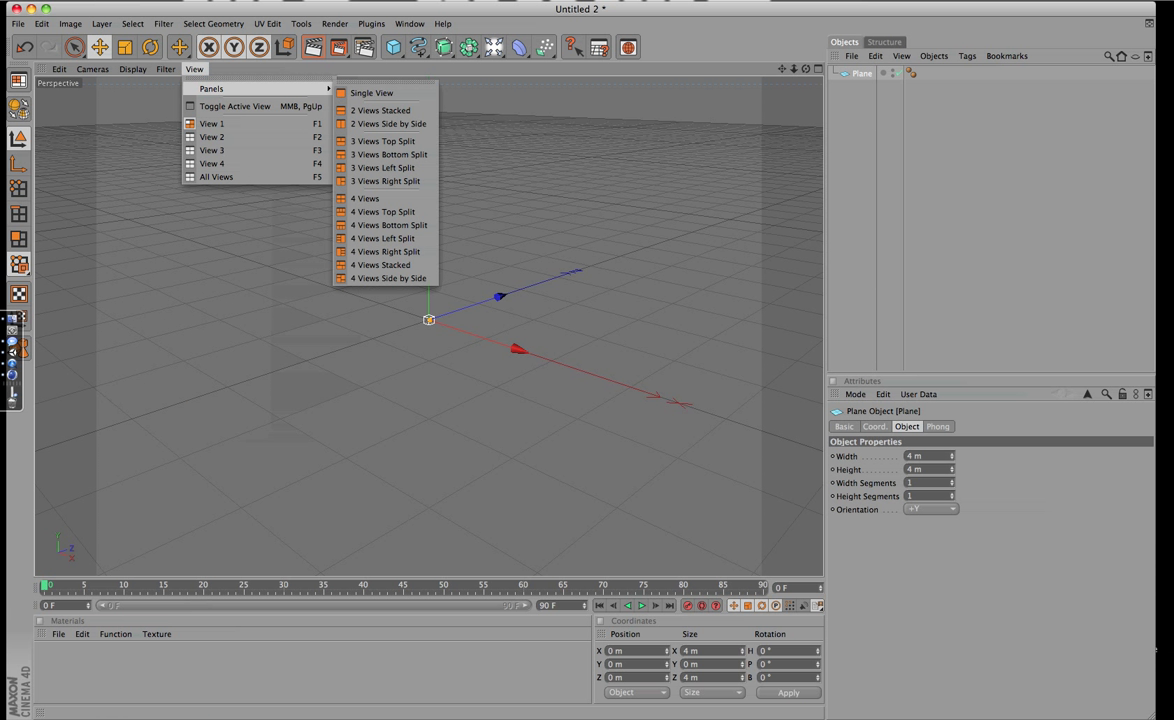
Step: Split the viewport into Perspective, Top, Right and Front views and zoom to the plane
left_click(365, 198)
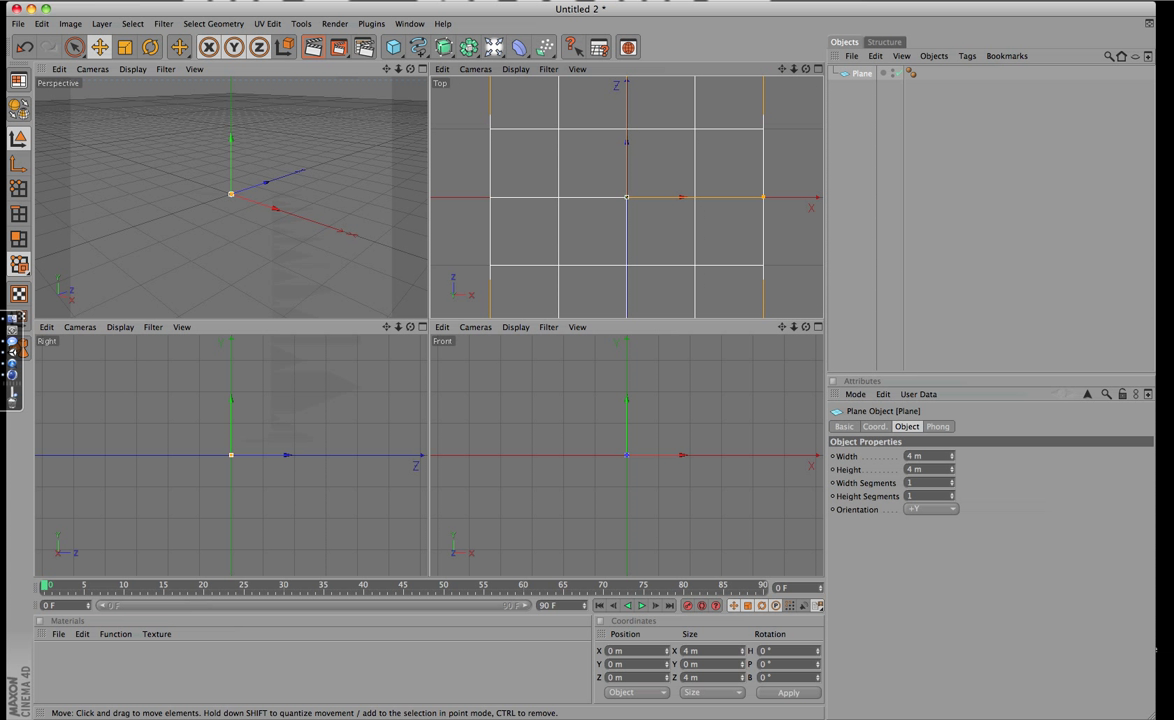
scroll(627, 197, "down", 1)
scroll(627, 197, "down", 2)
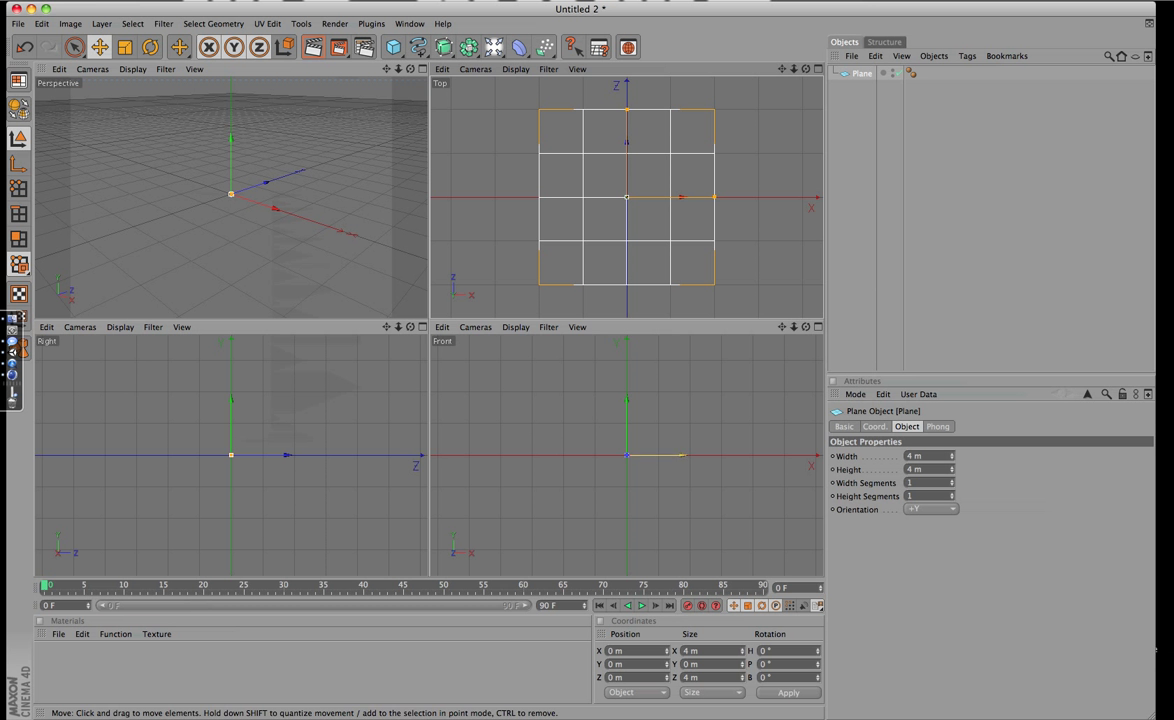
scroll(627, 455, "up", 2)
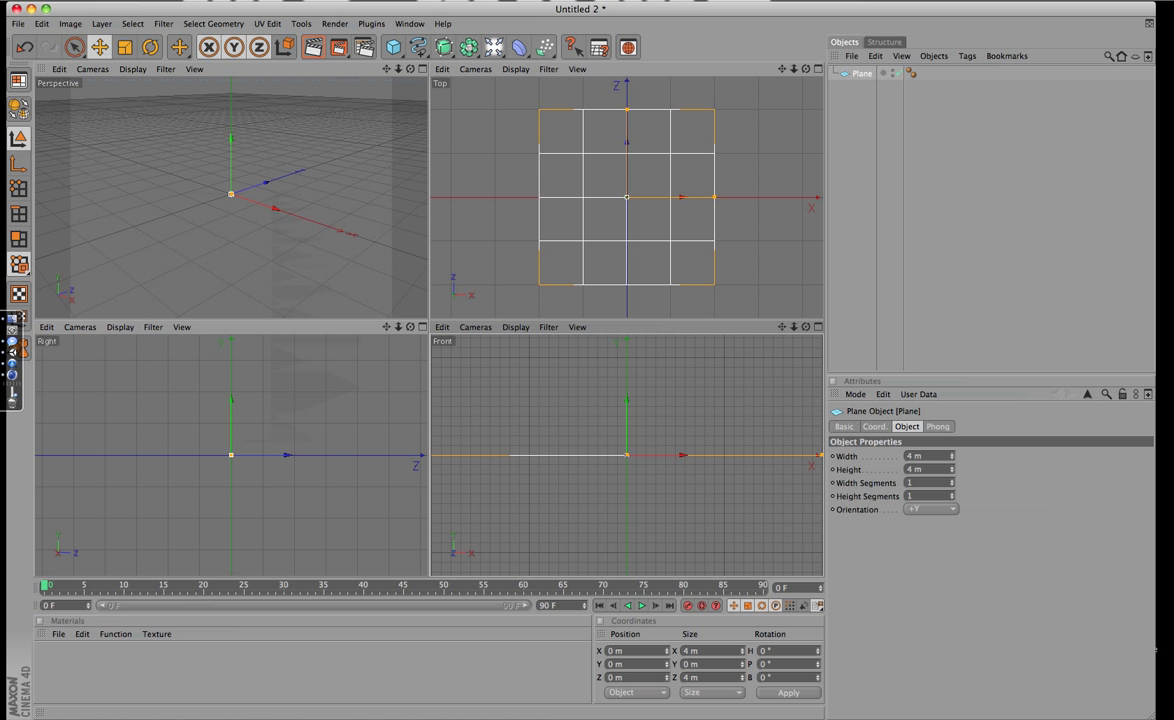
scroll(231, 455, "up", 2)
scroll(231, 455, "up", 1)
scroll(231, 455, "up", 1)
scroll(231, 455, "up", 2)
scroll(231, 190, "up", 3)
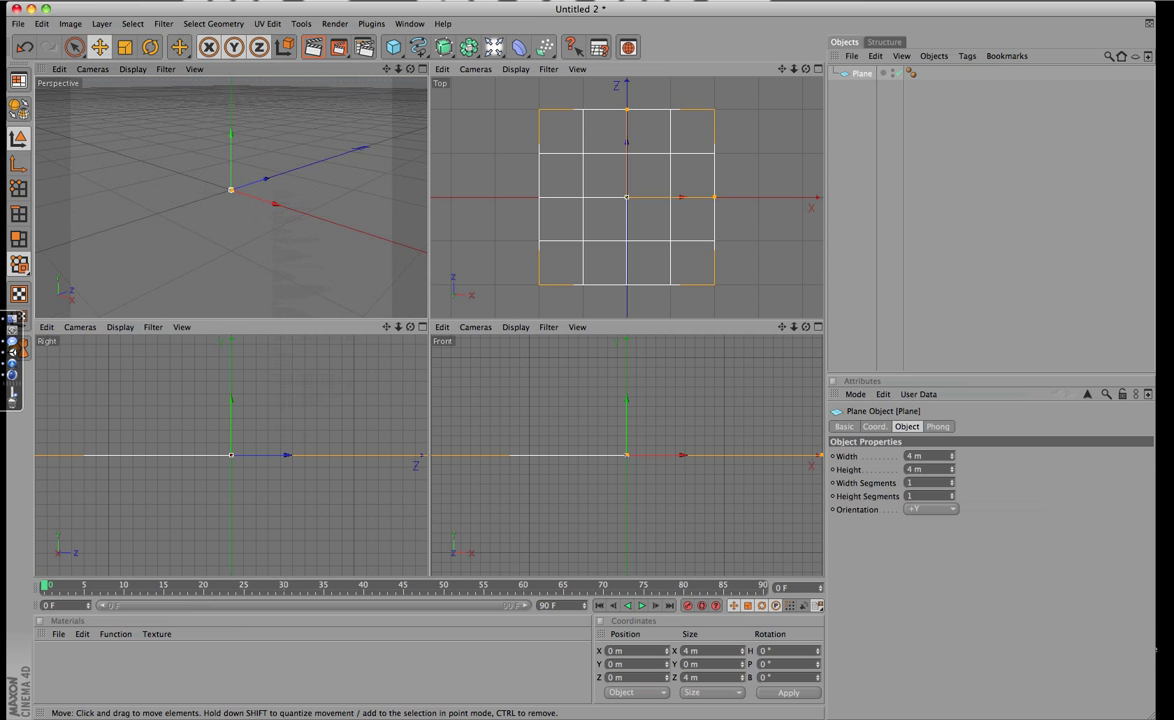
scroll(231, 190, "up", 1)
scroll(245, 164, "up", 2)
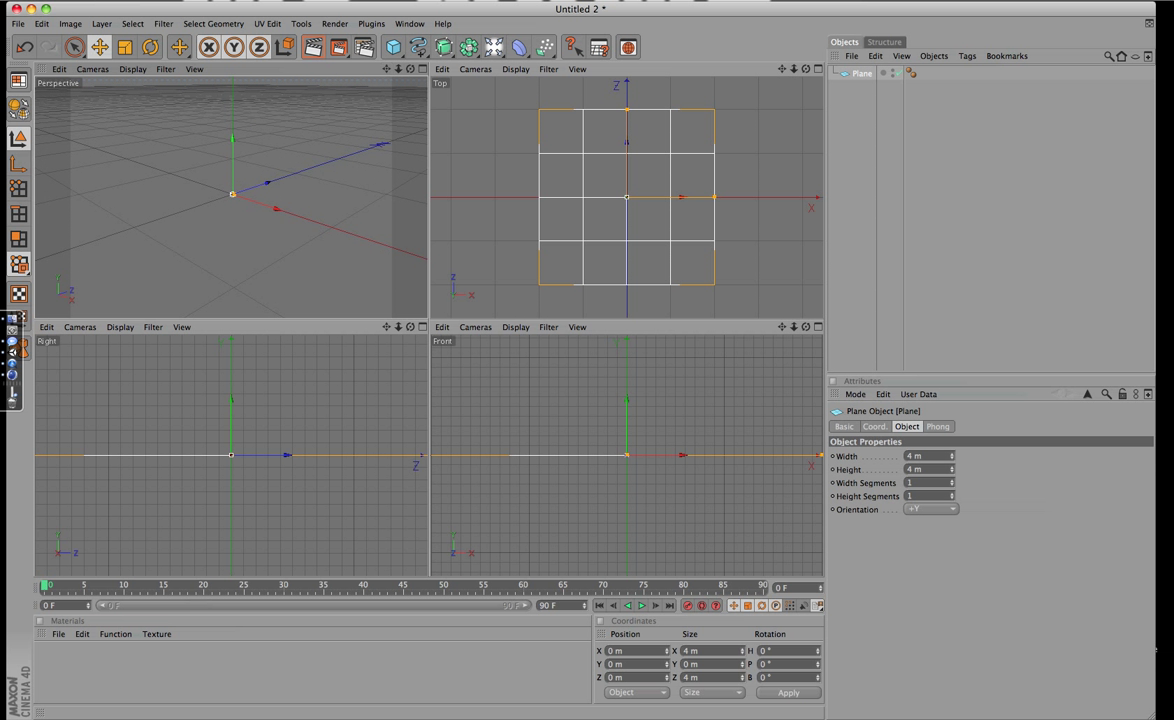
scroll(245, 164, "up", 2)
scroll(245, 164, "up", 1)
scroll(235, 190, "down", 3)
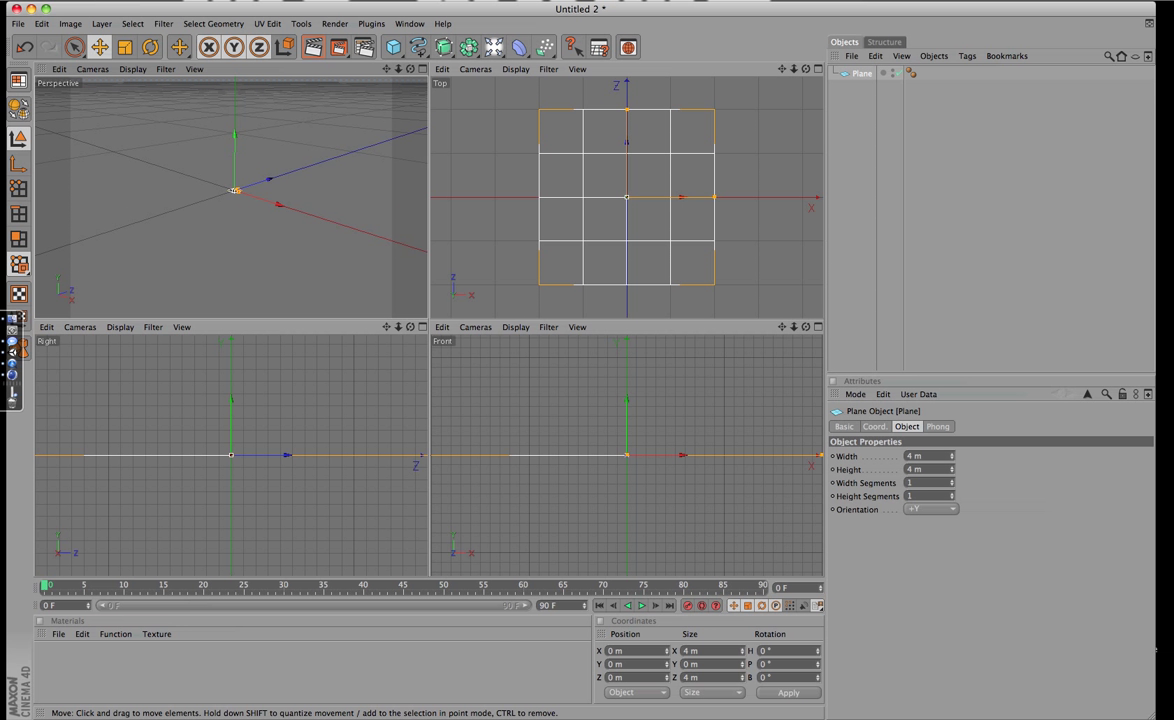
Step: Orbit and pan the Perspective view to look down on the centred plane
left_click_drag(234, 190, 214, 233, "alt")
scroll(214, 233, "up", 1)
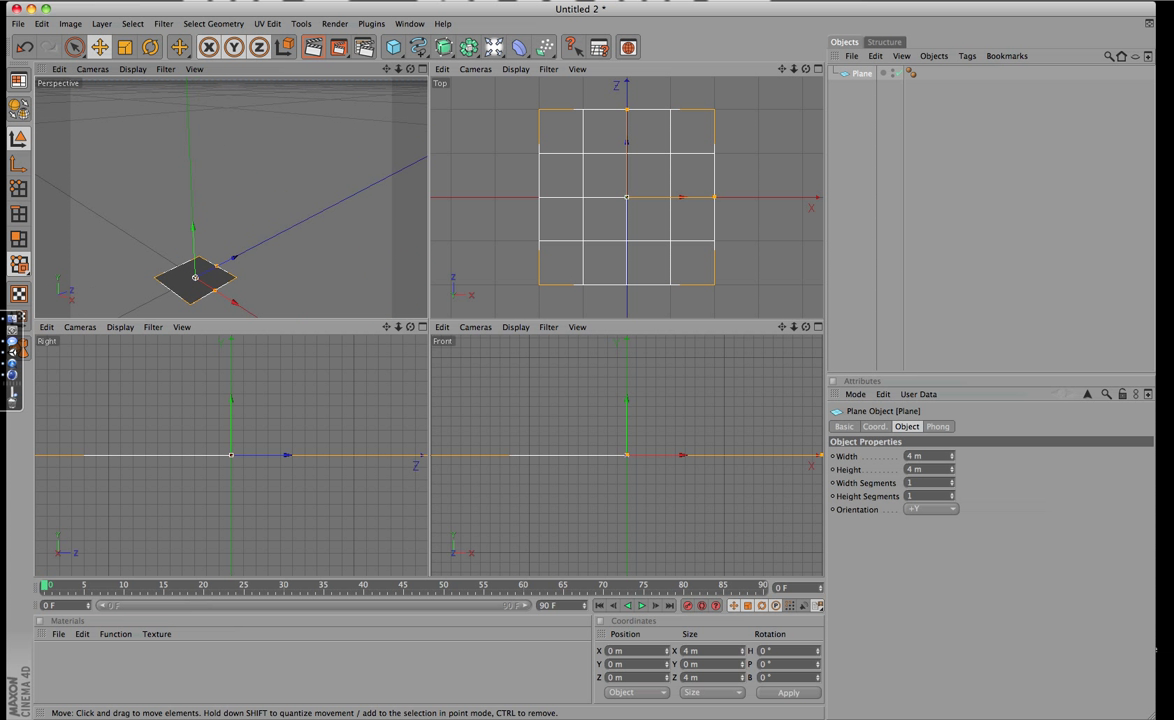
left_click_drag(386, 69, 432, 54)
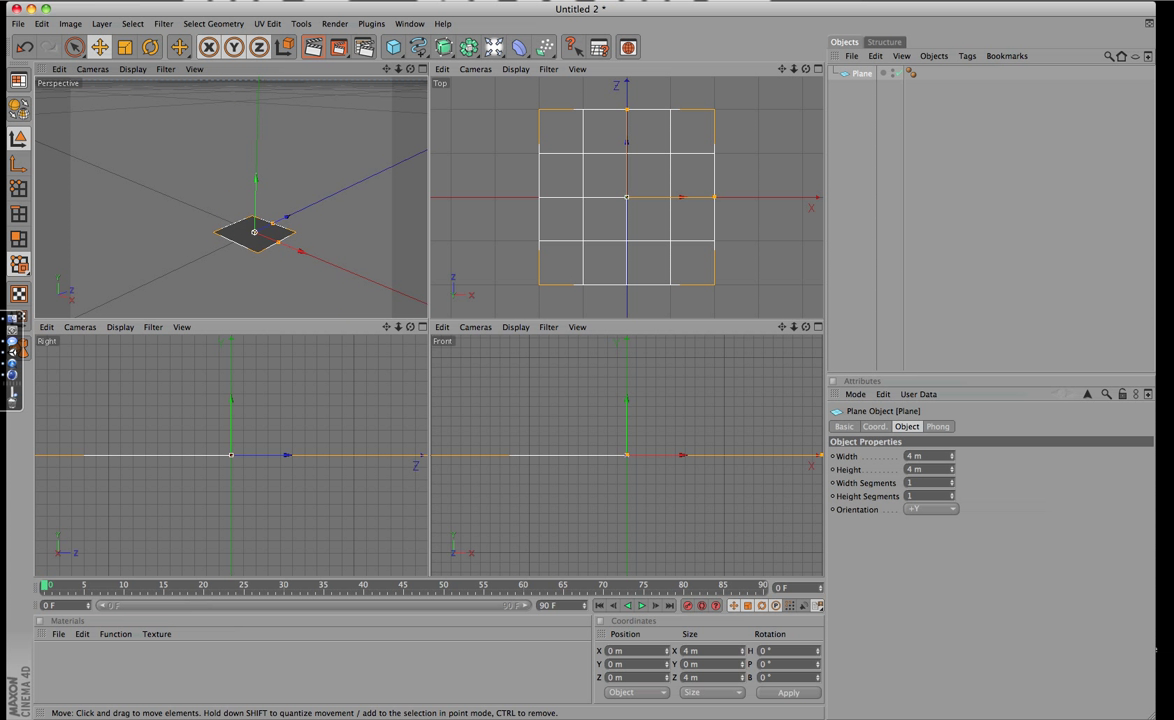
Step: Make the plane editable and select it with rectangle selection in the Top view
key("c")
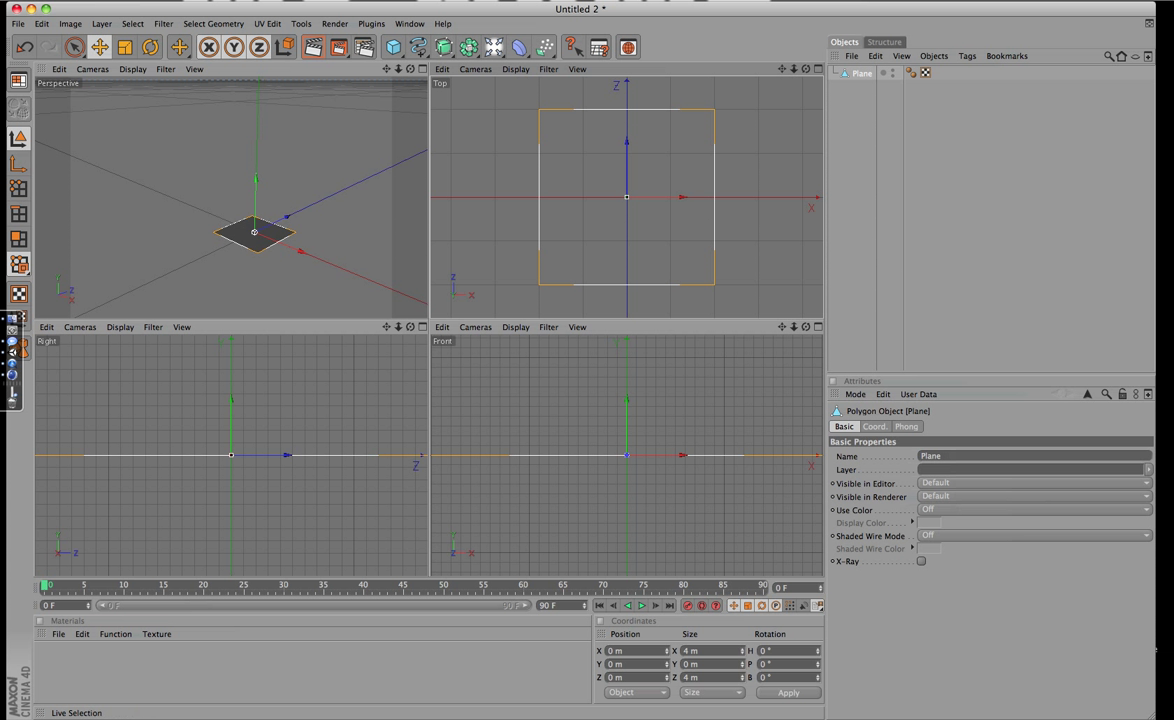
left_click(74, 47)
left_click(117, 57)
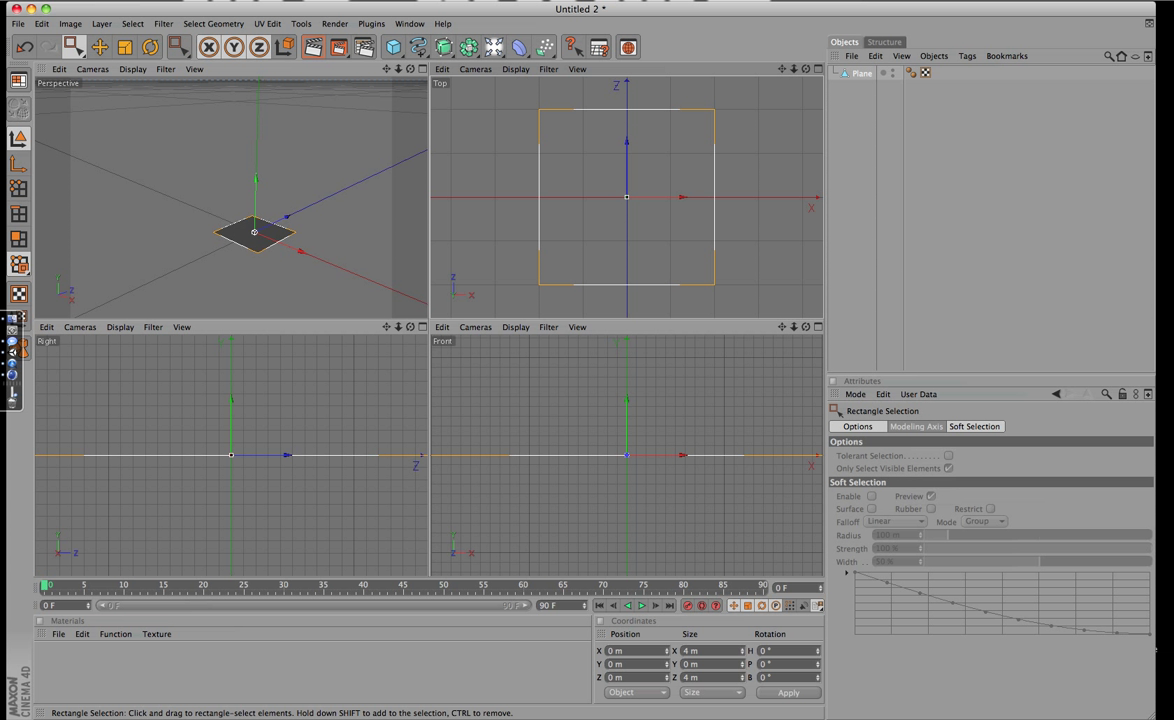
left_click_drag(500, 148, 668, 266)
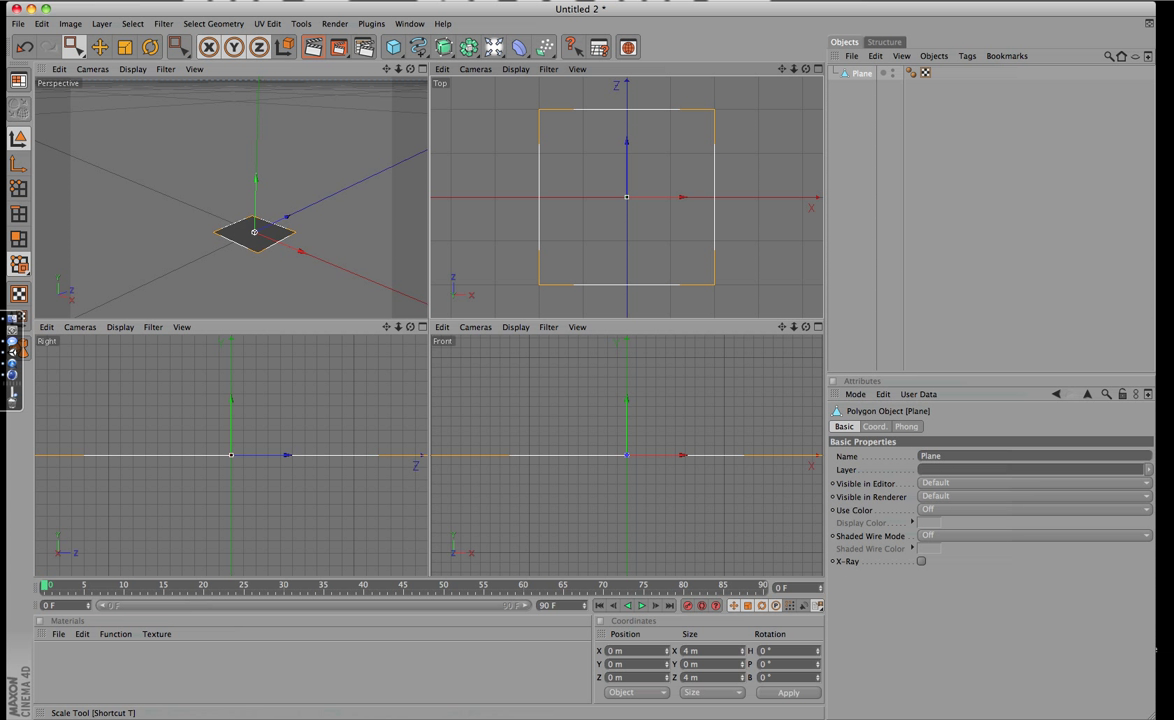
Step: Turn on snapping and Ctrl-drag a snapped copy, Plane.1, beside the original
left_click(99, 47)
left_click(975, 426)
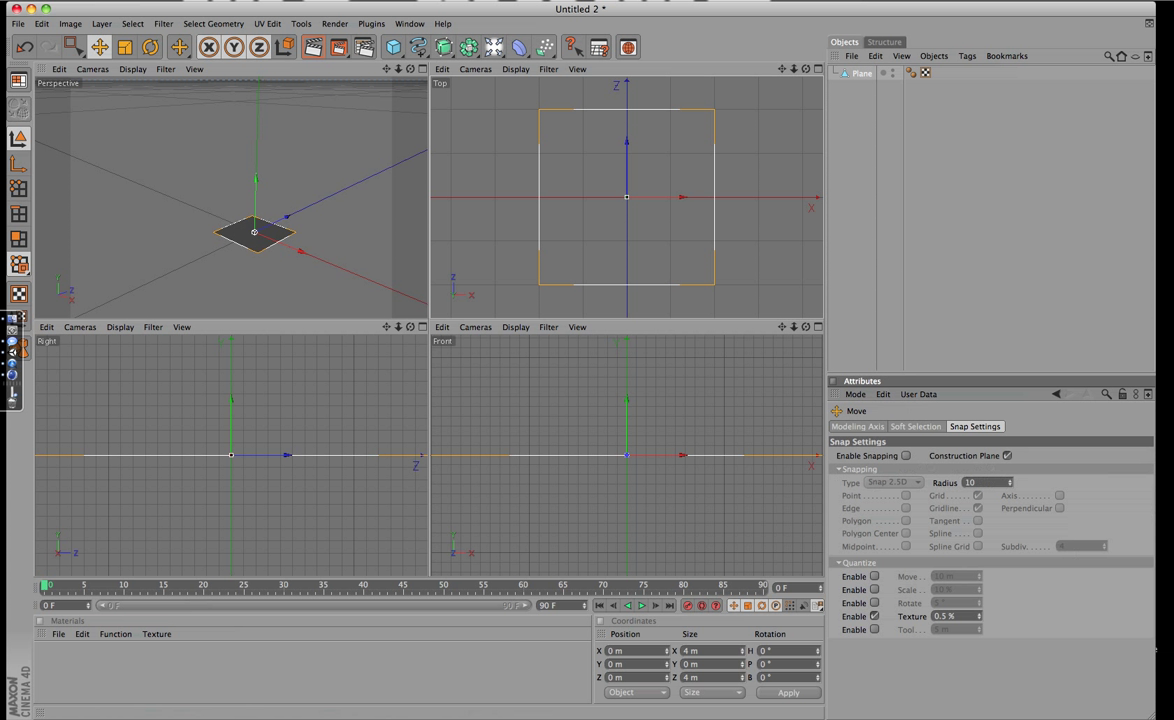
left_click(906, 455)
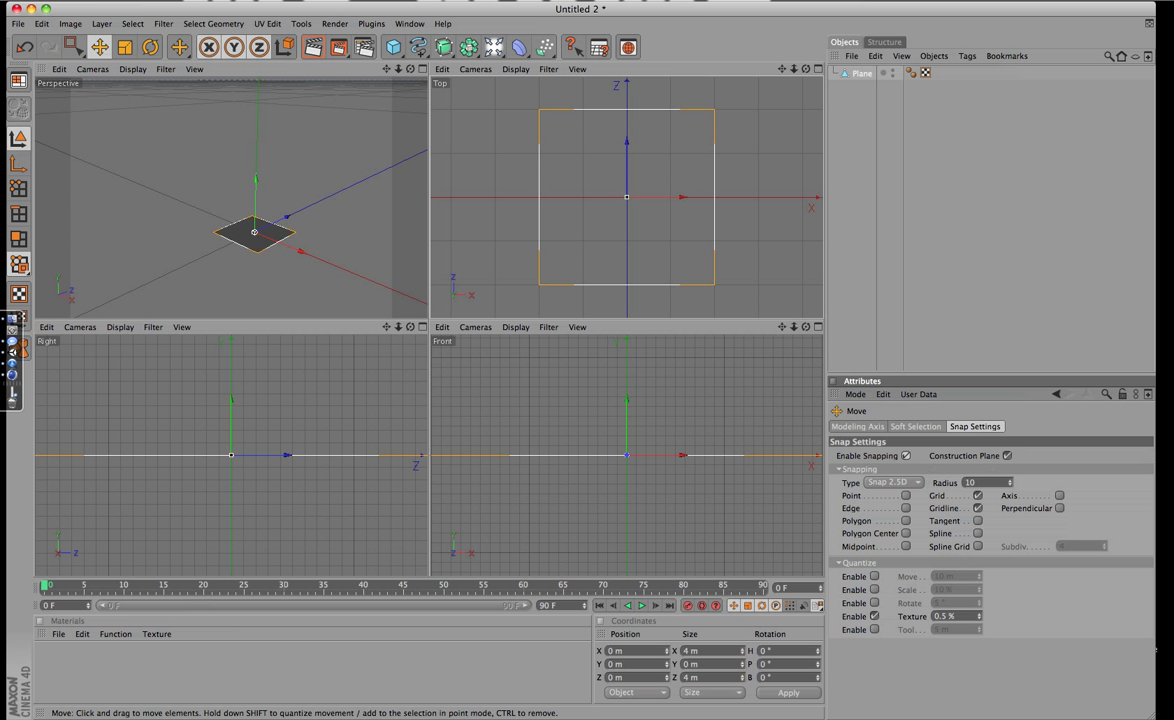
scroll(626, 197, "down", 2)
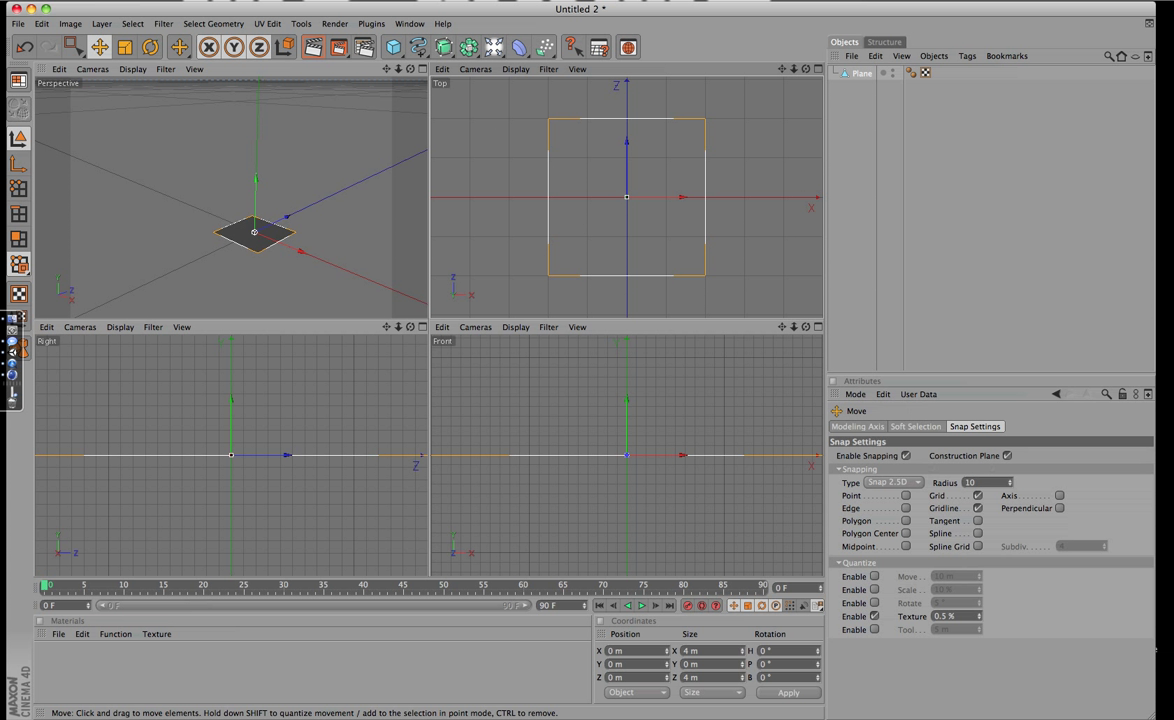
scroll(626, 197, "down", 3)
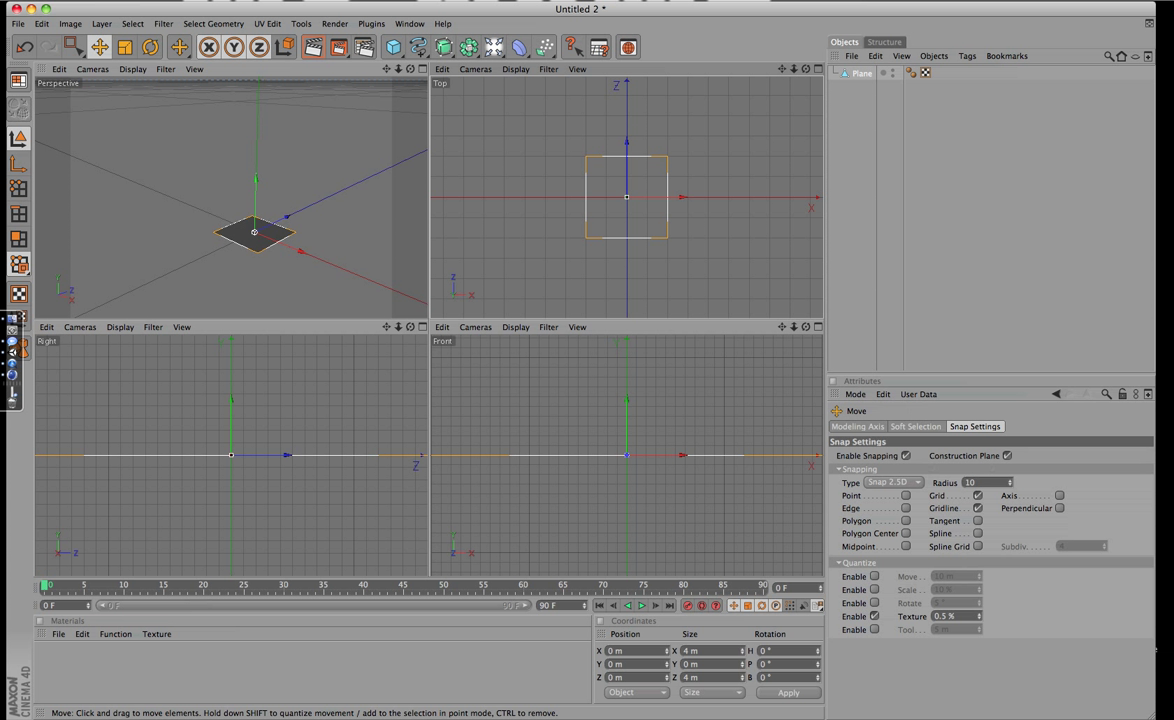
left_click_drag(660, 197, 750, 197, "ctrl")
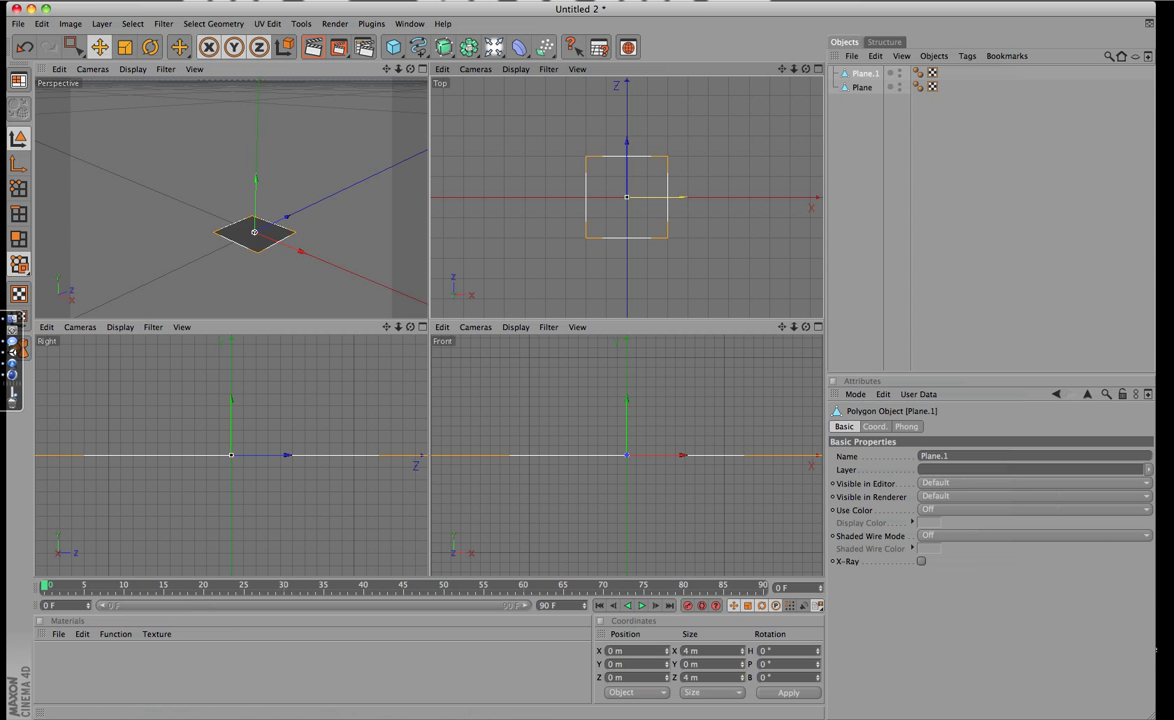
Step: Drag snapped plane copies up to Plane.8 to tile a floor grid, then add a Sphere
mouse_move(708, 197)
left_mouse_down("ctrl")
mouse_move(626, 197)
mouse_move(626, 95)
mouse_move(626, 197)
mouse_move(708, 115)
mouse_move(626, 197)
mouse_move(525, 95)
mouse_move(626, 197)
left_mouse_up("ctrl")
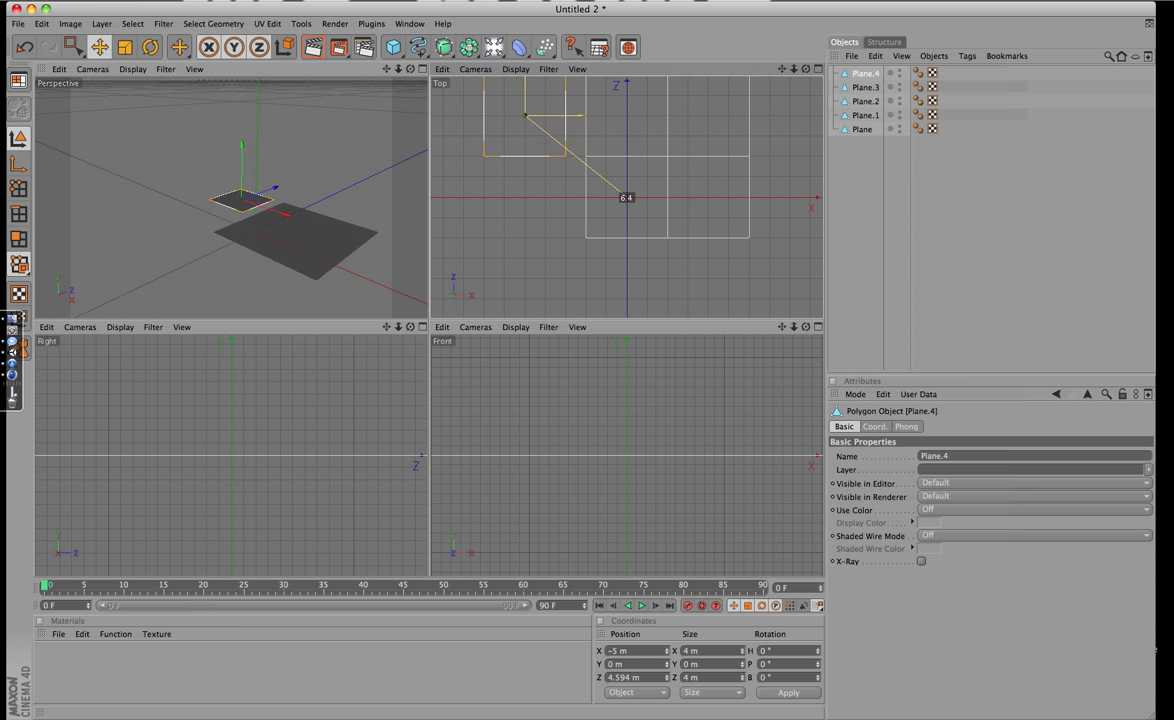
mouse_move(626, 197)
left_mouse_down()
mouse_move(545, 197)
mouse_move(626, 197)
mouse_move(565, 197)
mouse_move(545, 265)
mouse_move(545, 197)
mouse_move(626, 197)
mouse_move(626, 288)
left_mouse_up()
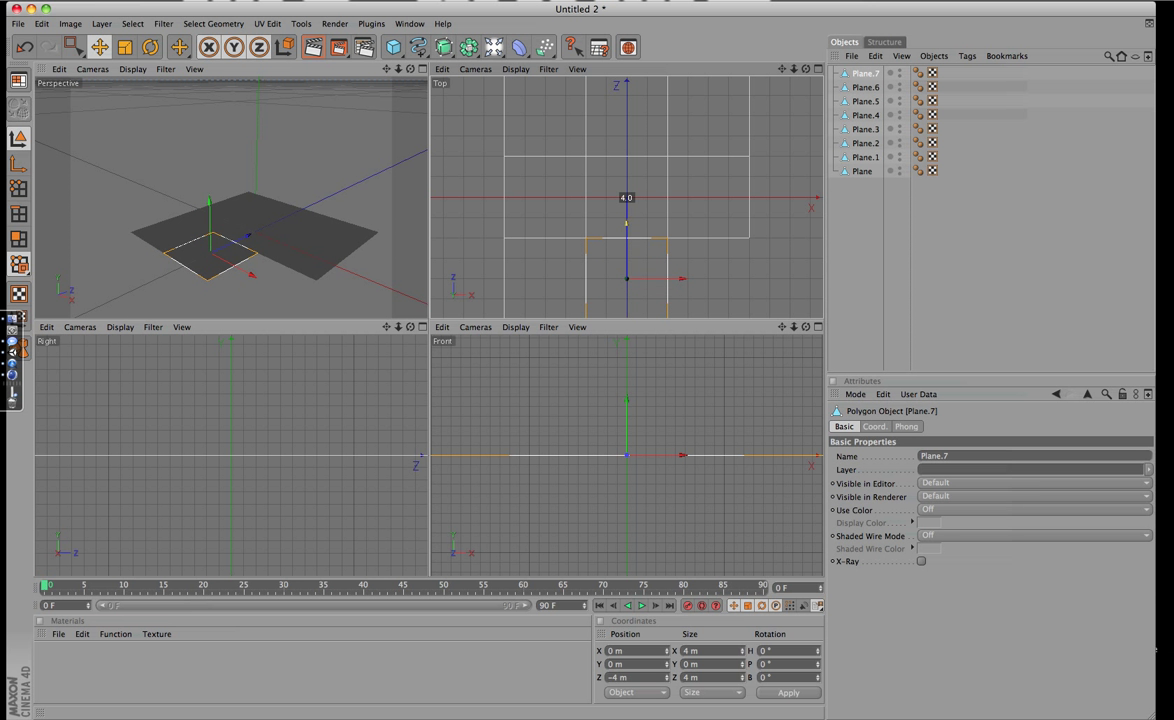
mouse_move(626, 288)
left_mouse_down("ctrl")
mouse_move(626, 197)
mouse_move(720, 278)
left_mouse_up("ctrl")
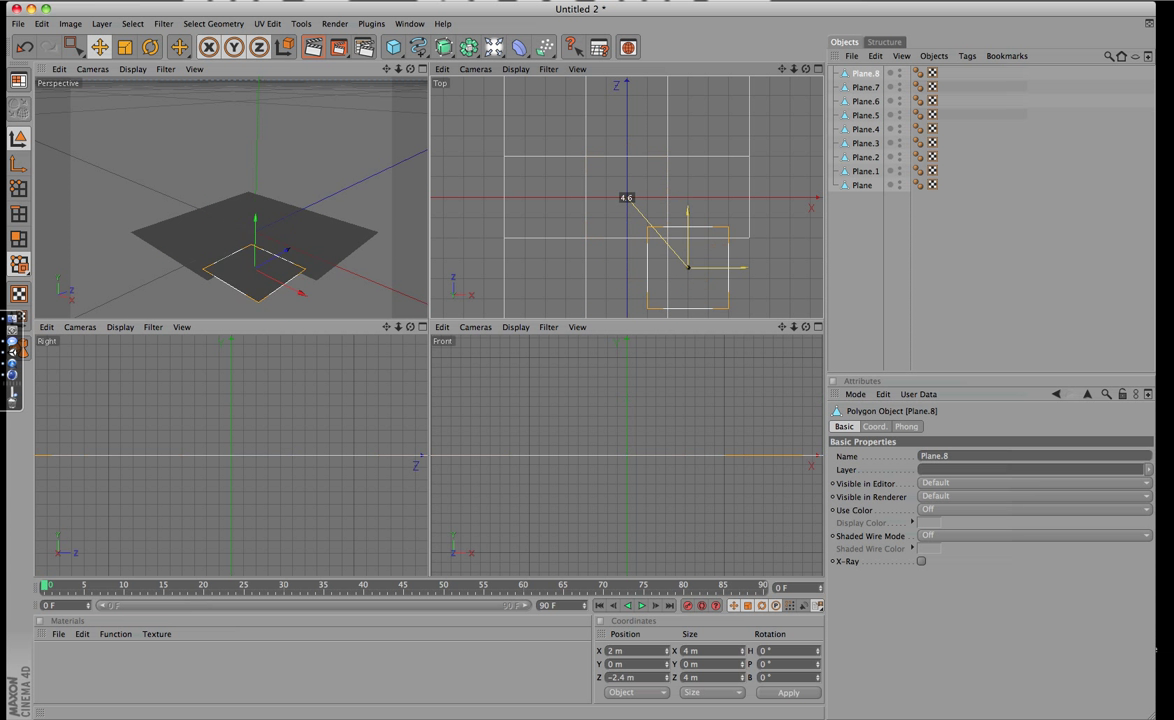
left_click_drag(720, 278, 708, 278)
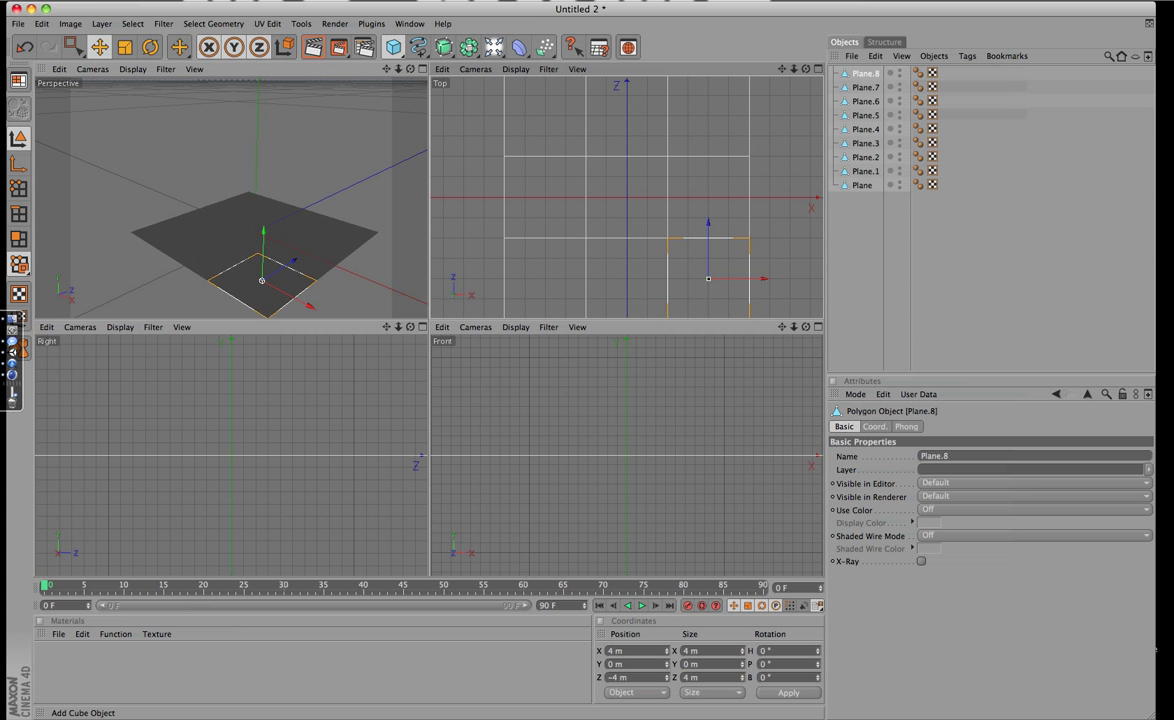
left_click(393, 47)
left_click(515, 59)
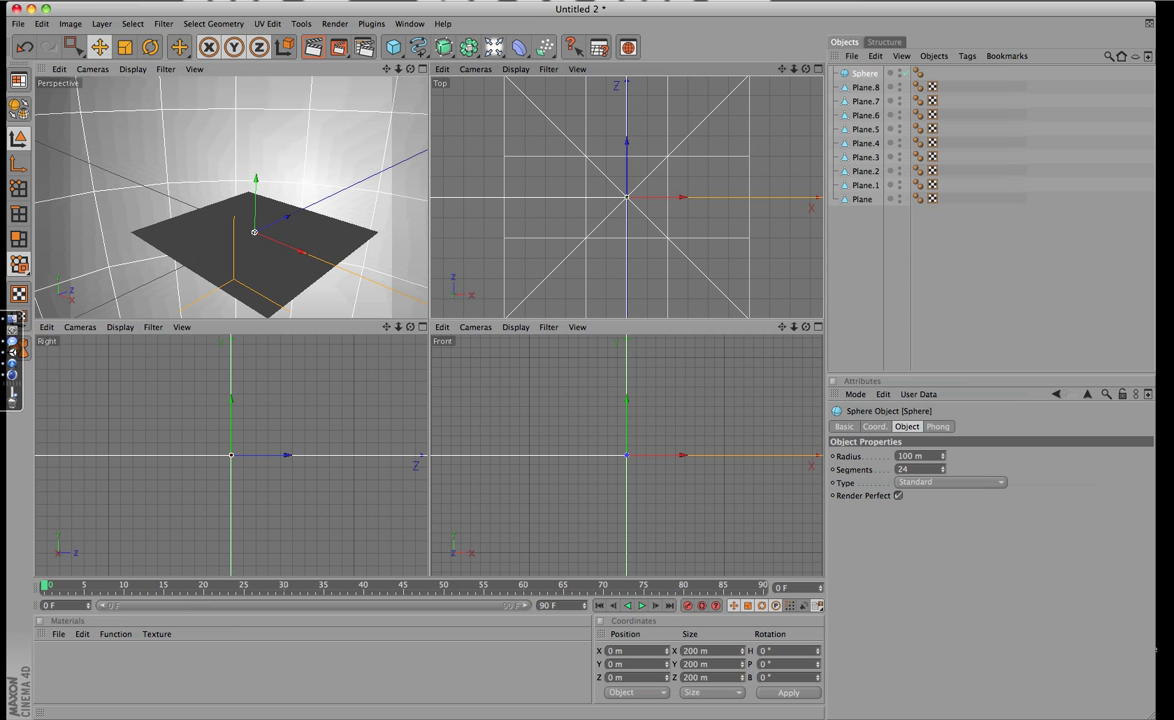
Step: Give the sphere a 4 m radius and 8 segments, make it editable, and lift it to Y 5.827 m
left_click(916, 456)
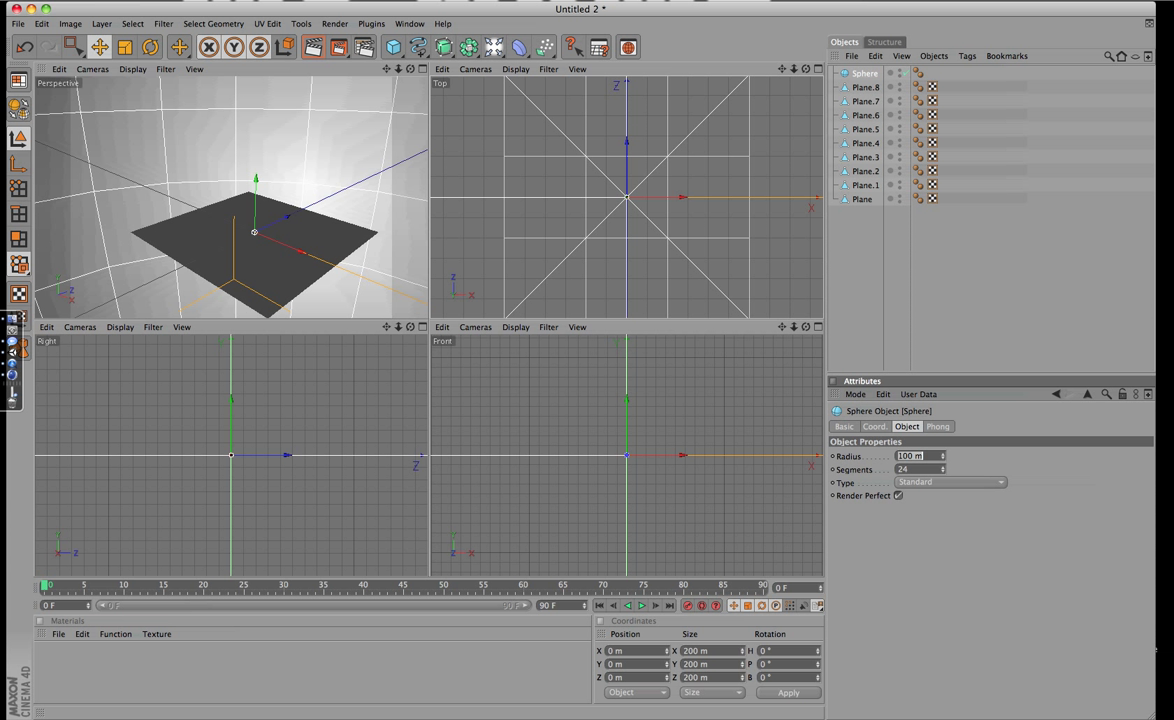
type("4")
key("Tab")
type("1")
key("BackSpace")
type("8")
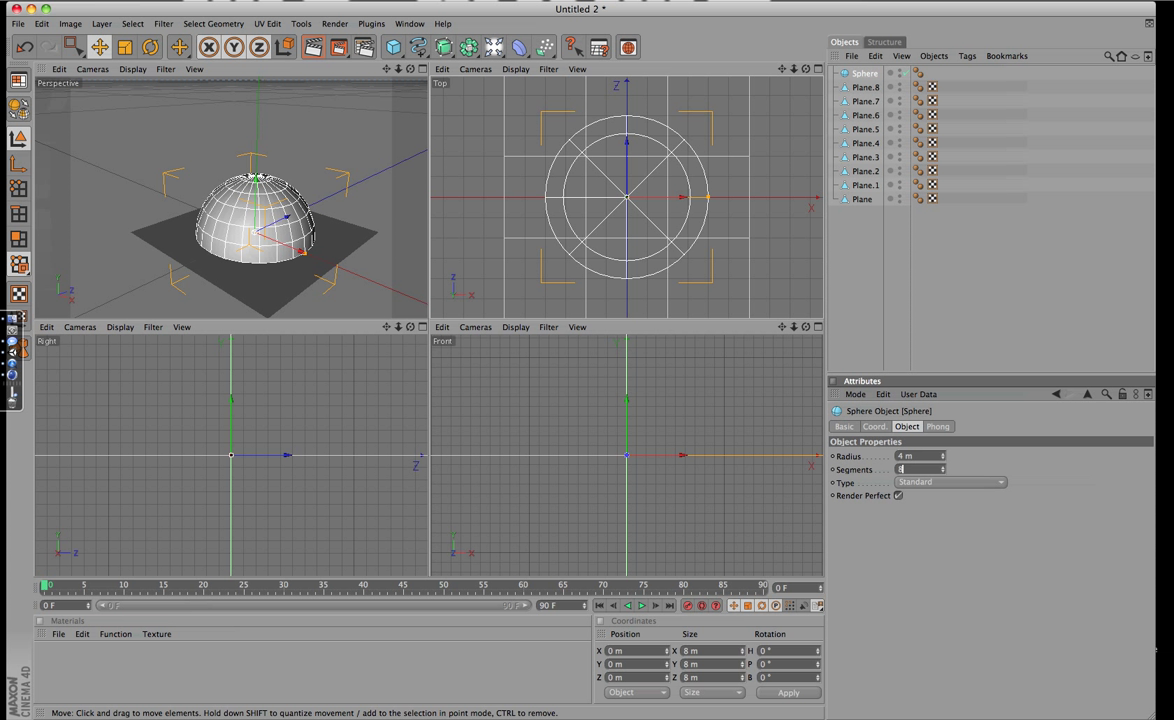
type("0")
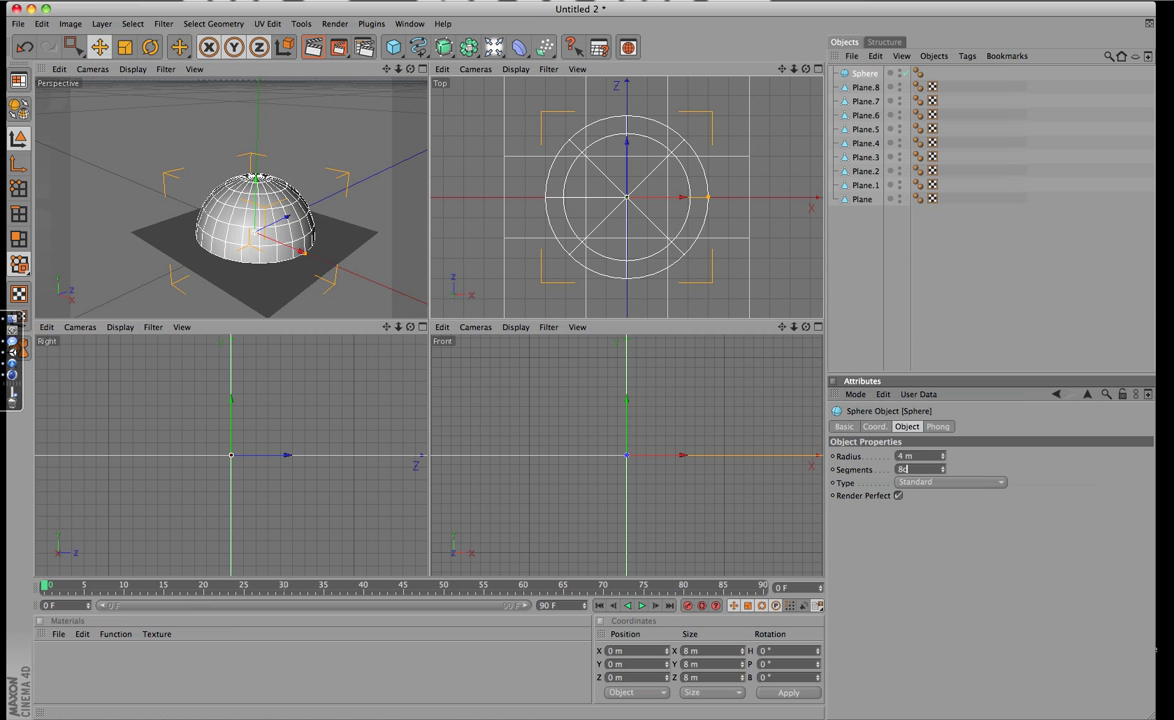
key("BackSpace")
key("Return")
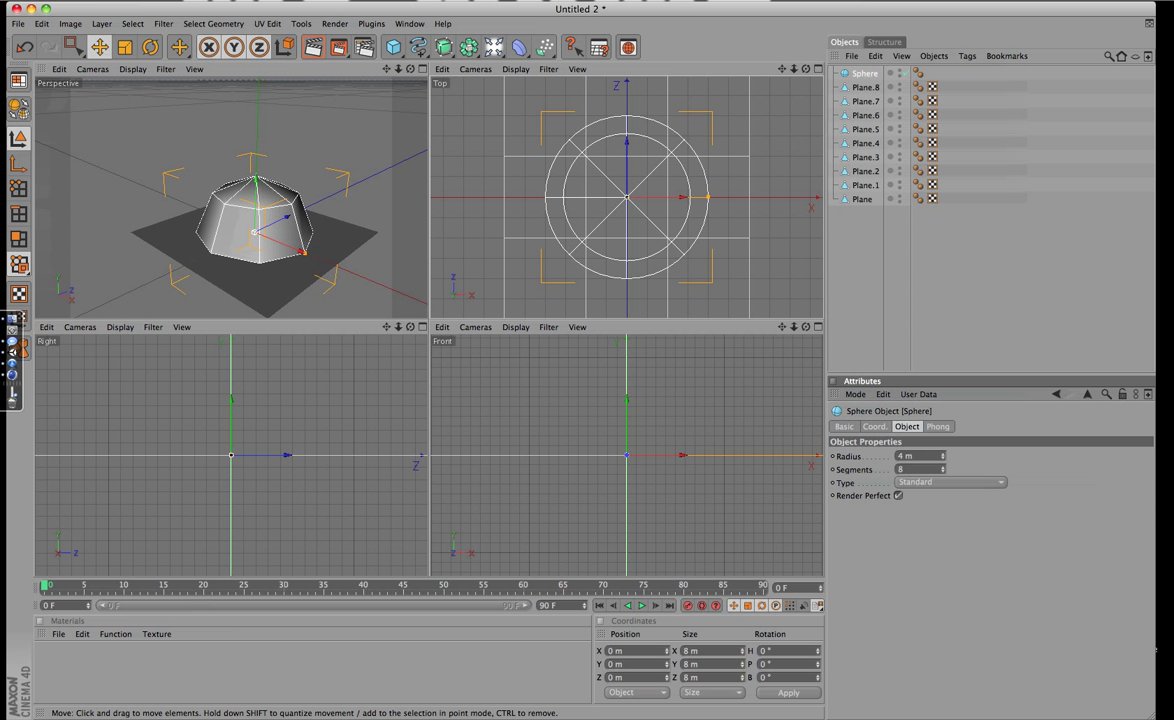
key("c")
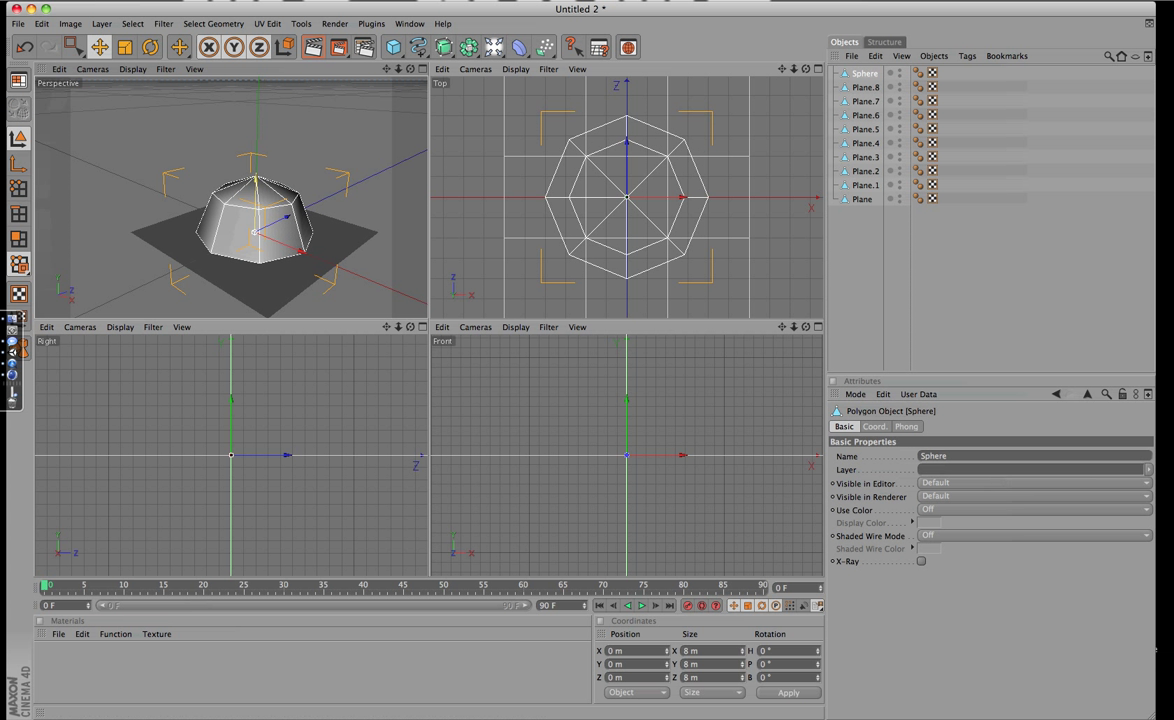
left_click_drag(255, 180, 258, 82)
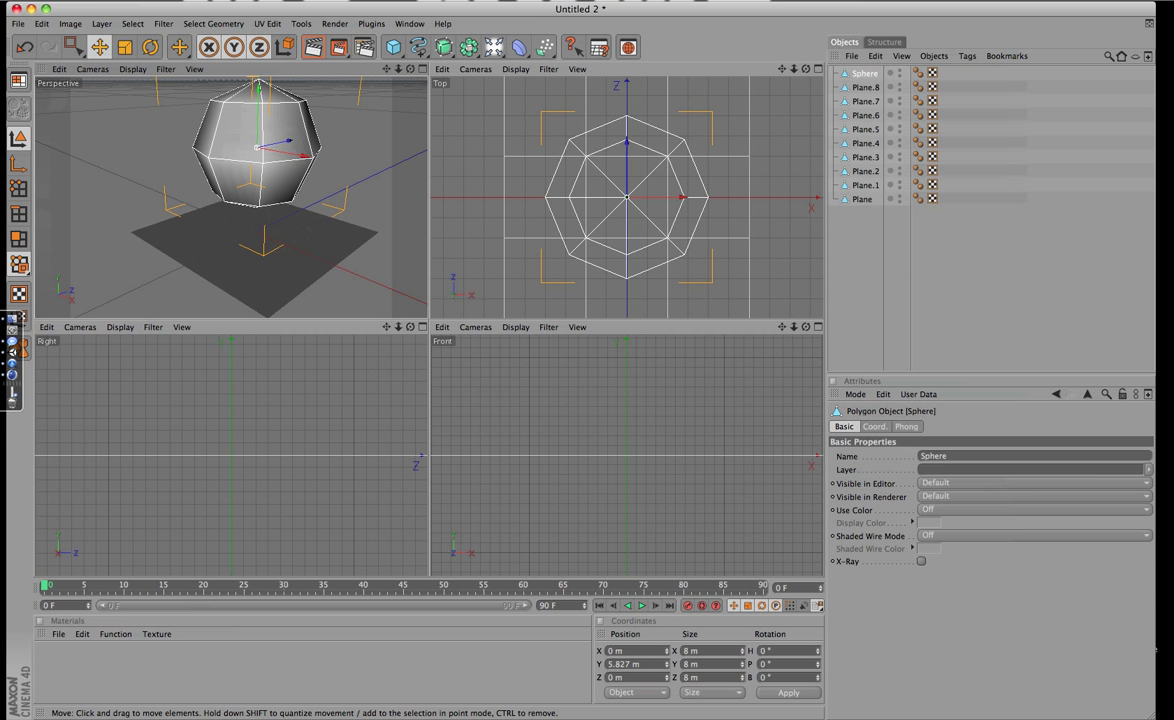
Step: Scale the sphere down and lower it to rest on the plane's centre
left_click(124, 47)
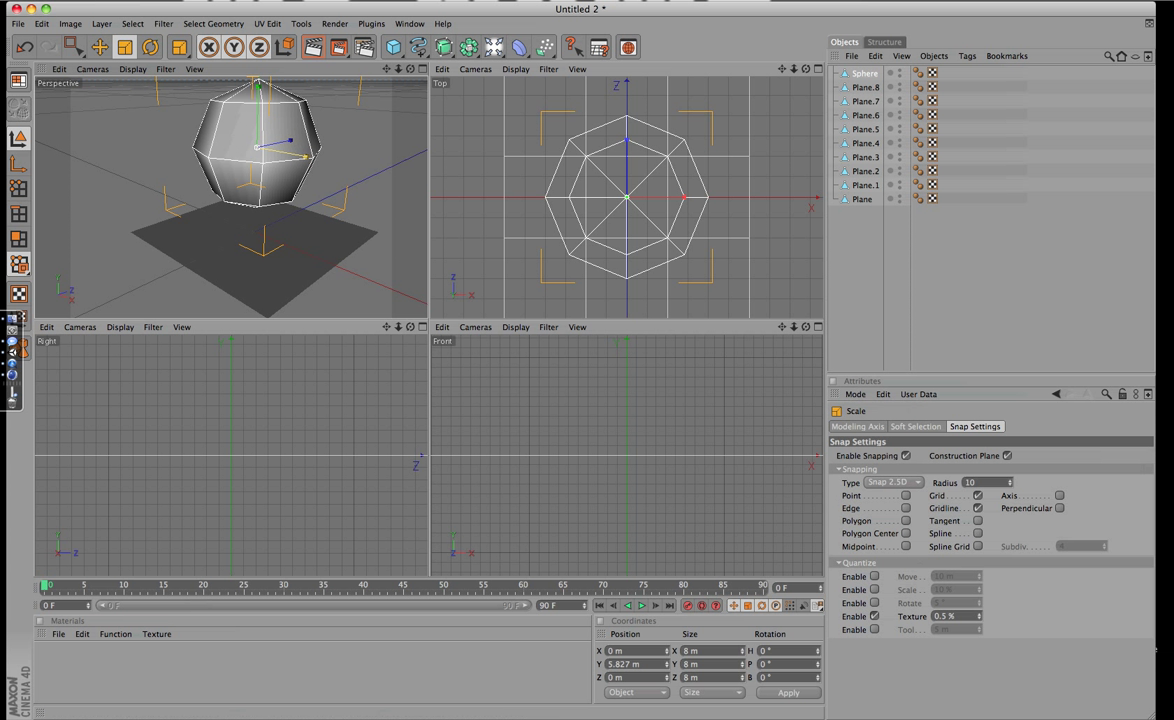
mouse_move(257, 90)
left_mouse_down()
mouse_move(258, 160)
mouse_move(180, 135)
left_mouse_up()
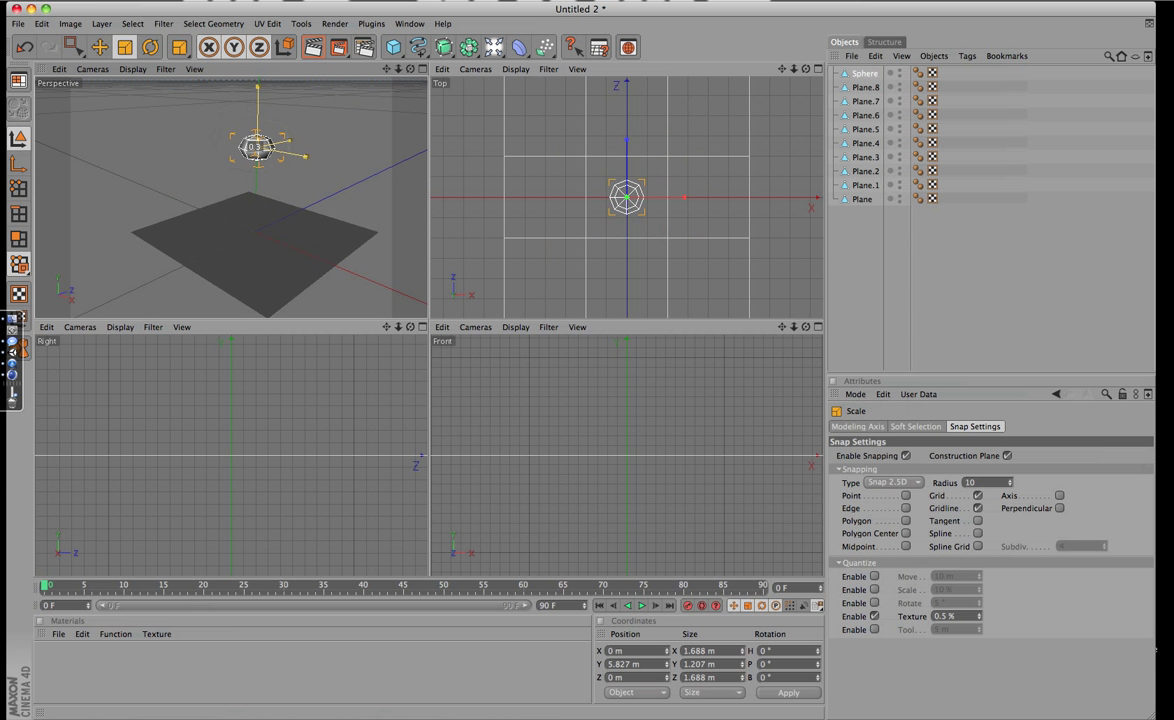
key("e")
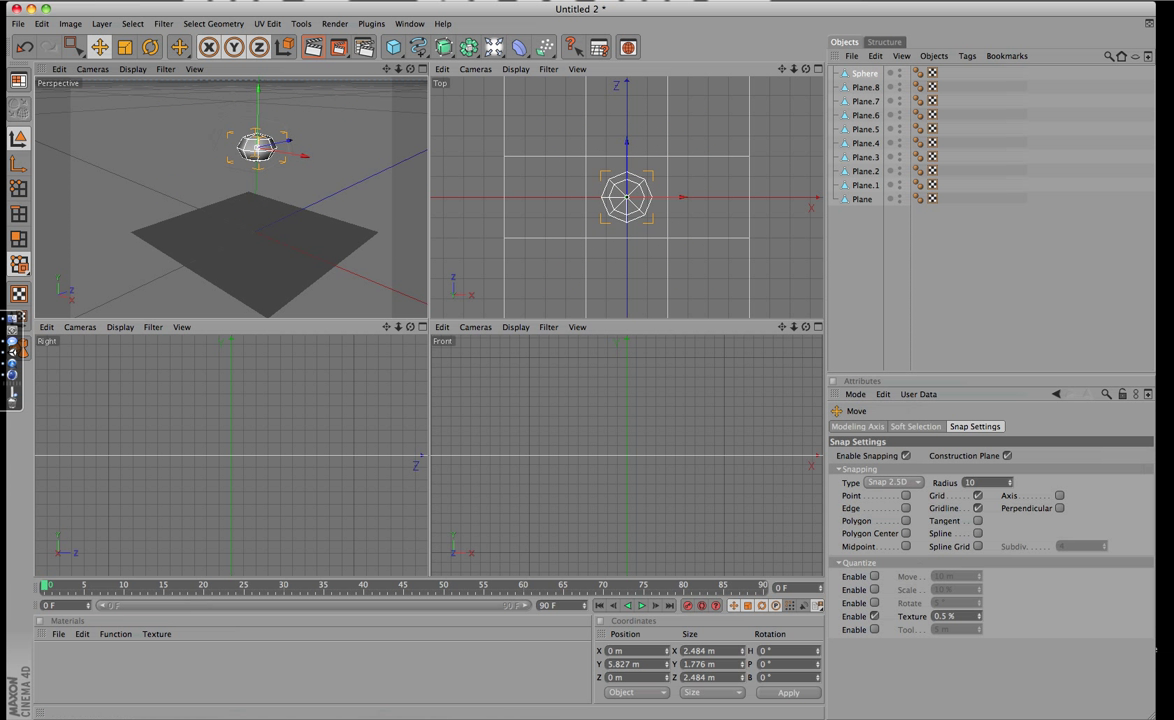
left_click_drag(258, 100, 256, 160)
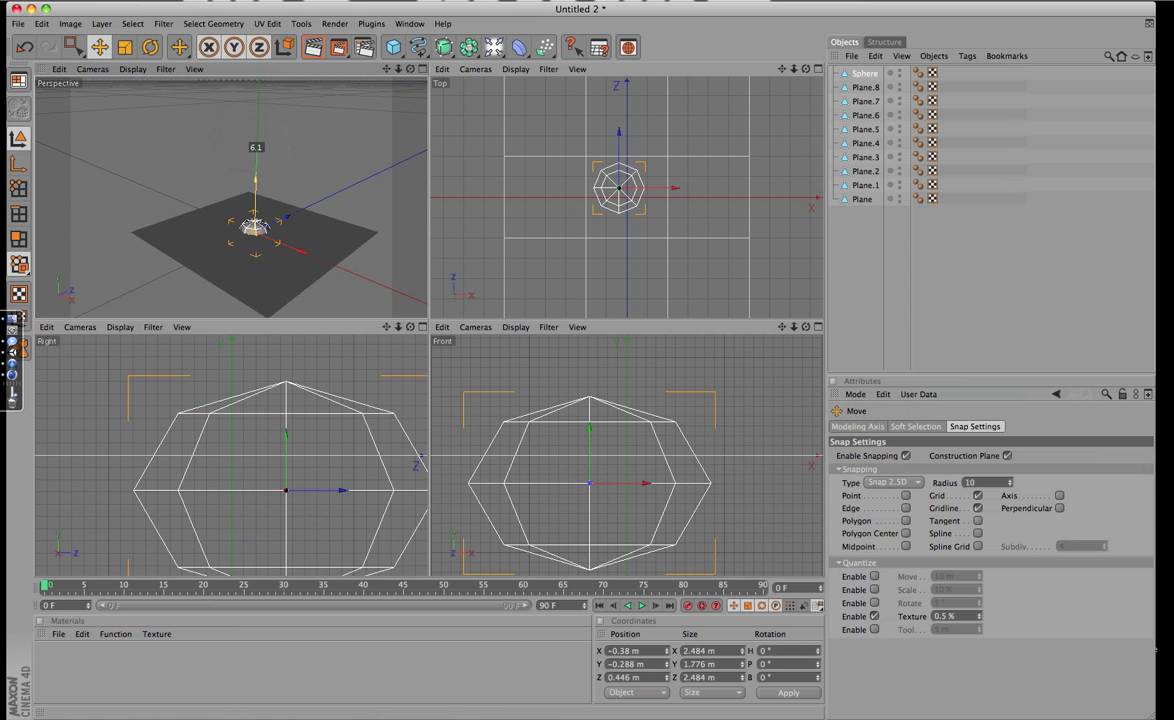
key("ctrl+z")
left_click_drag(257, 100, 256, 211)
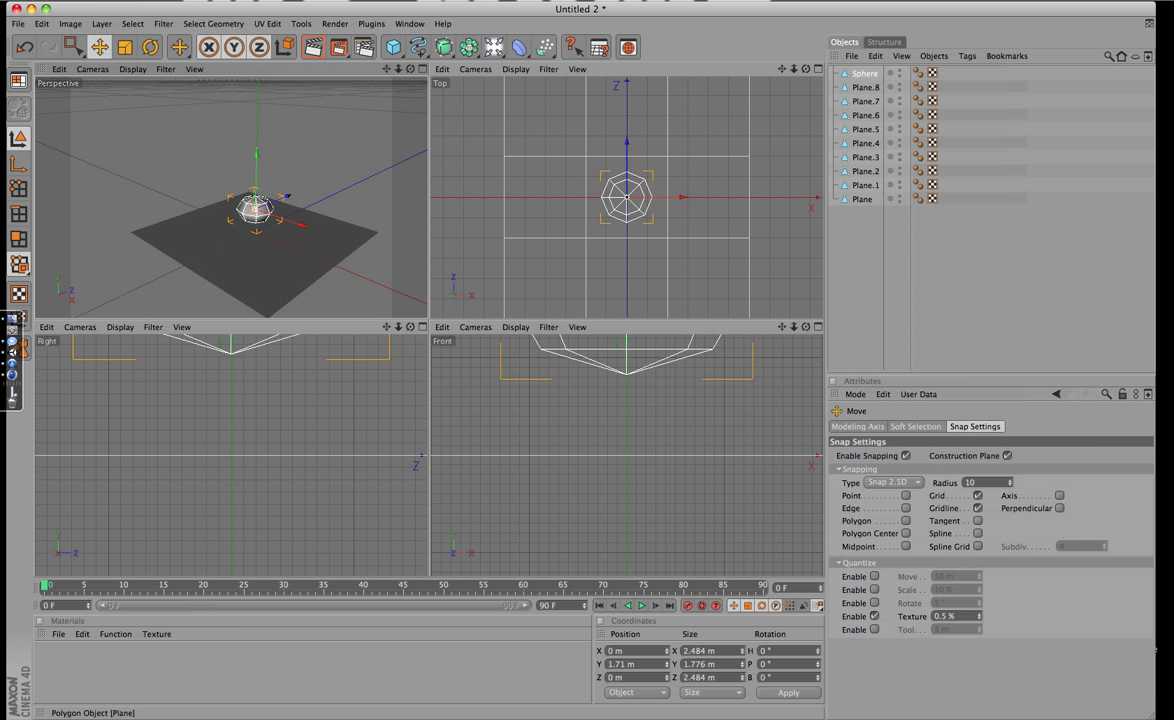
Step: Select the sphere and all planes and Connect+Delete them into one object, Sphere.1
left_click(254, 232)
key("shift+Up")
key("shift+Up")
key("shift+Up")
key("shift+Up")
key("shift+Up")
key("shift+Up")
key("shift+Up")
key("shift+Up")
key("shift+Up")
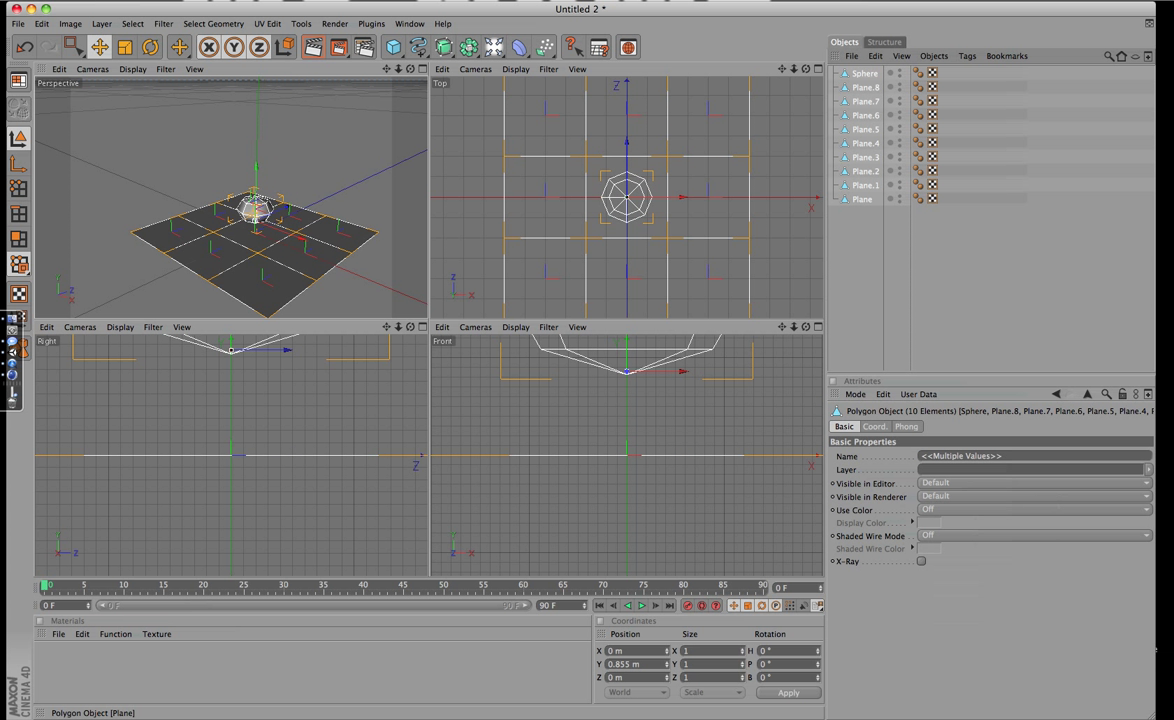
right_click(868, 200)
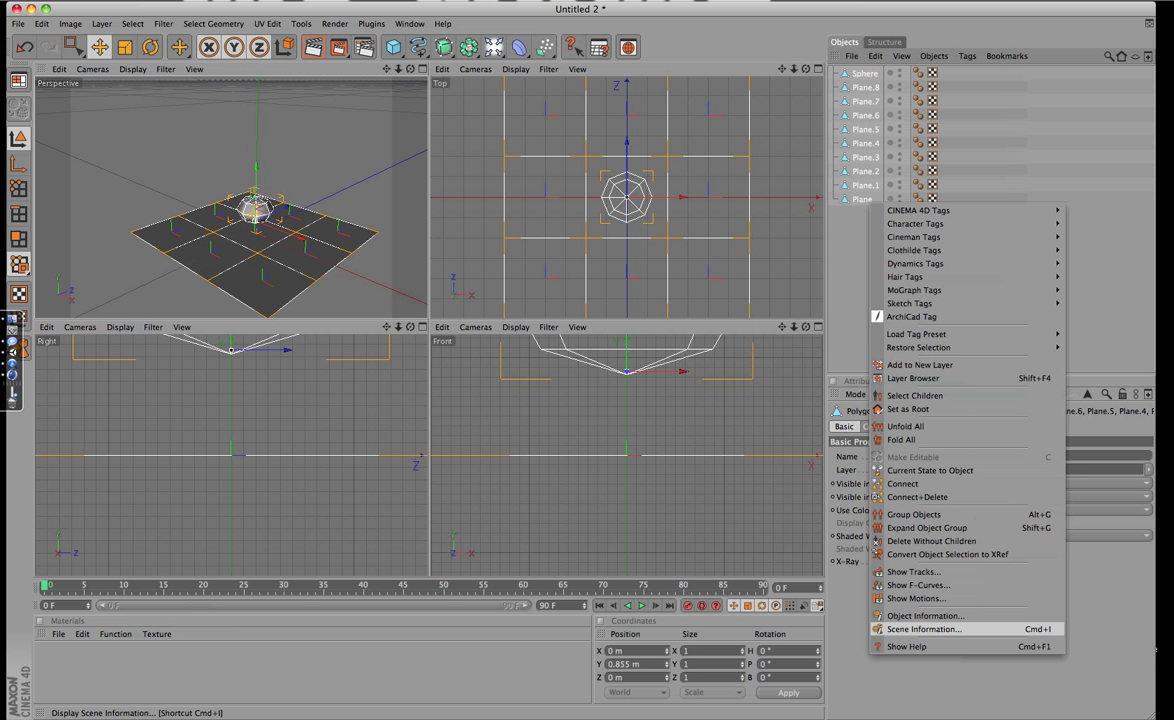
left_click(915, 497)
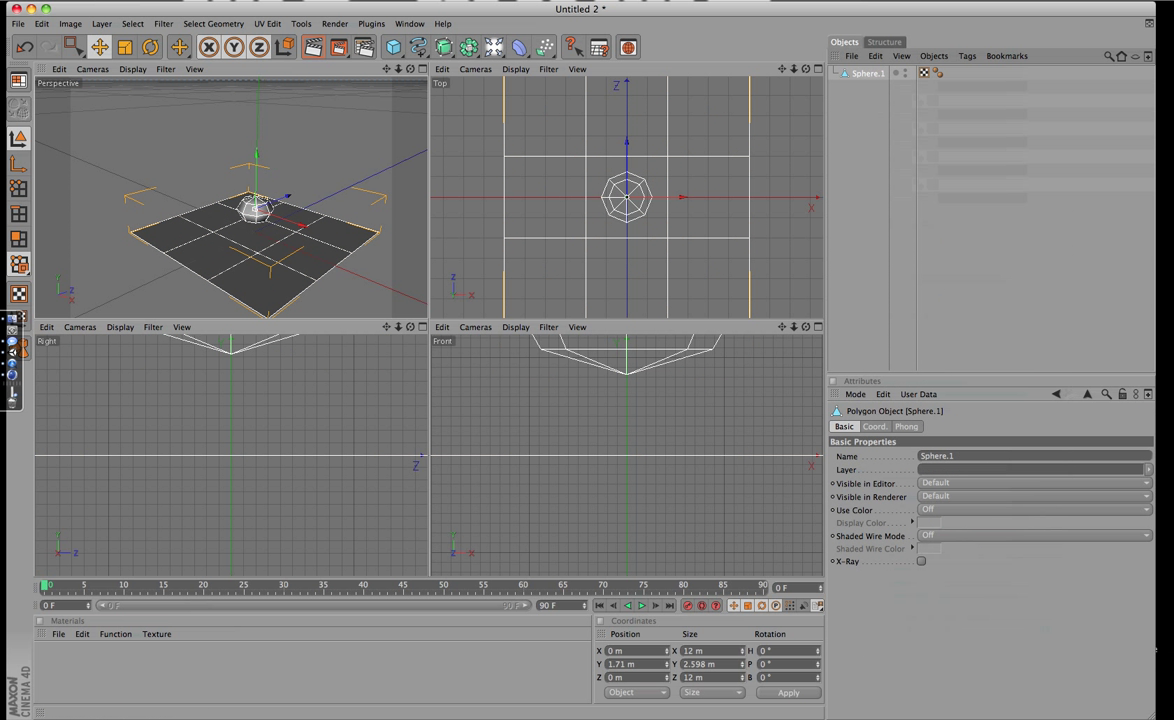
Step: Switch to the BP UV Edit layout and launch the Paint Setup Wizard
left_click(18, 80)
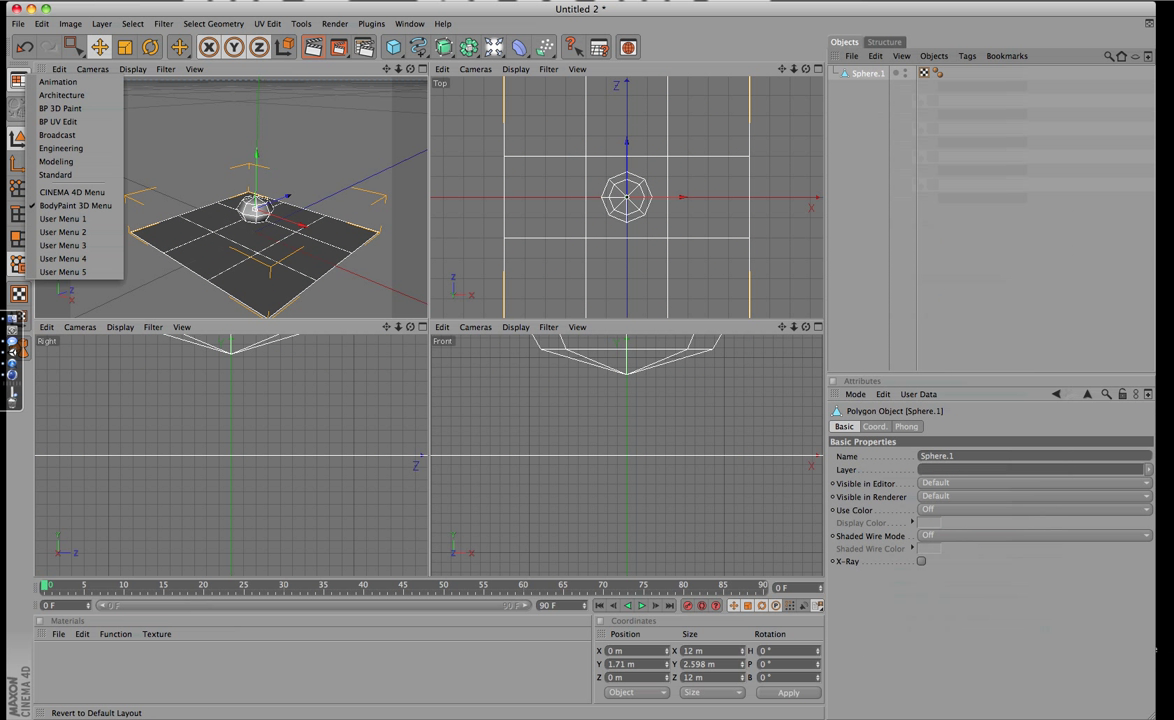
left_click(58, 121)
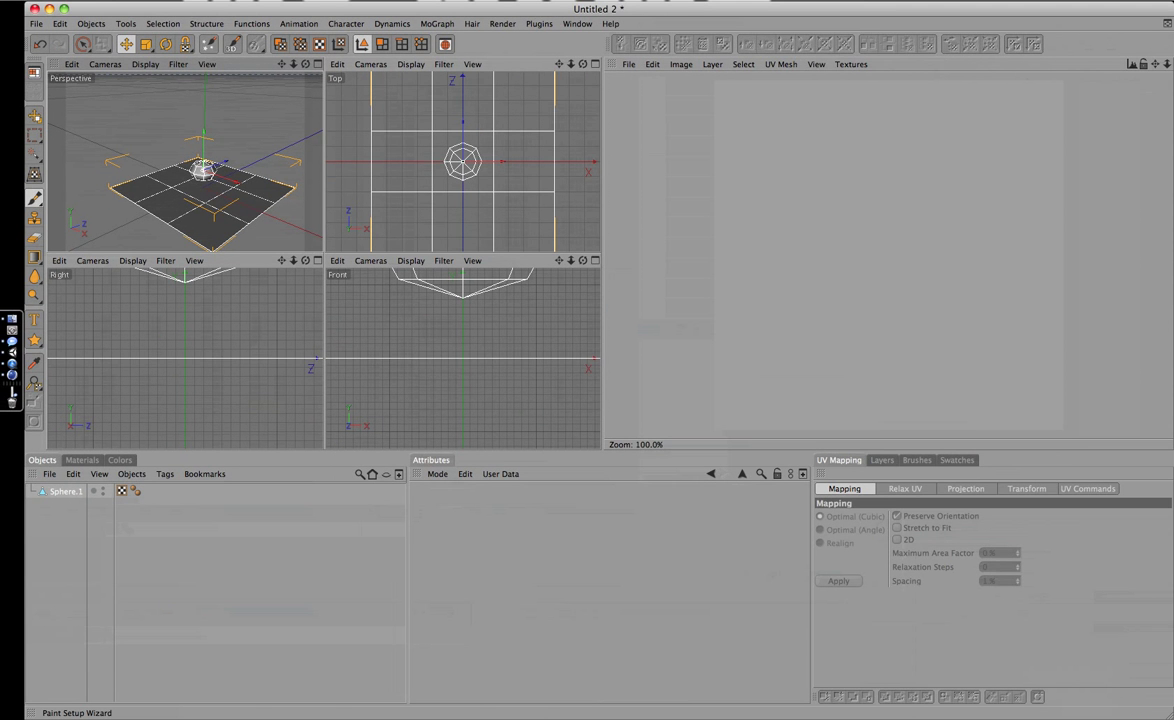
left_click(190, 41)
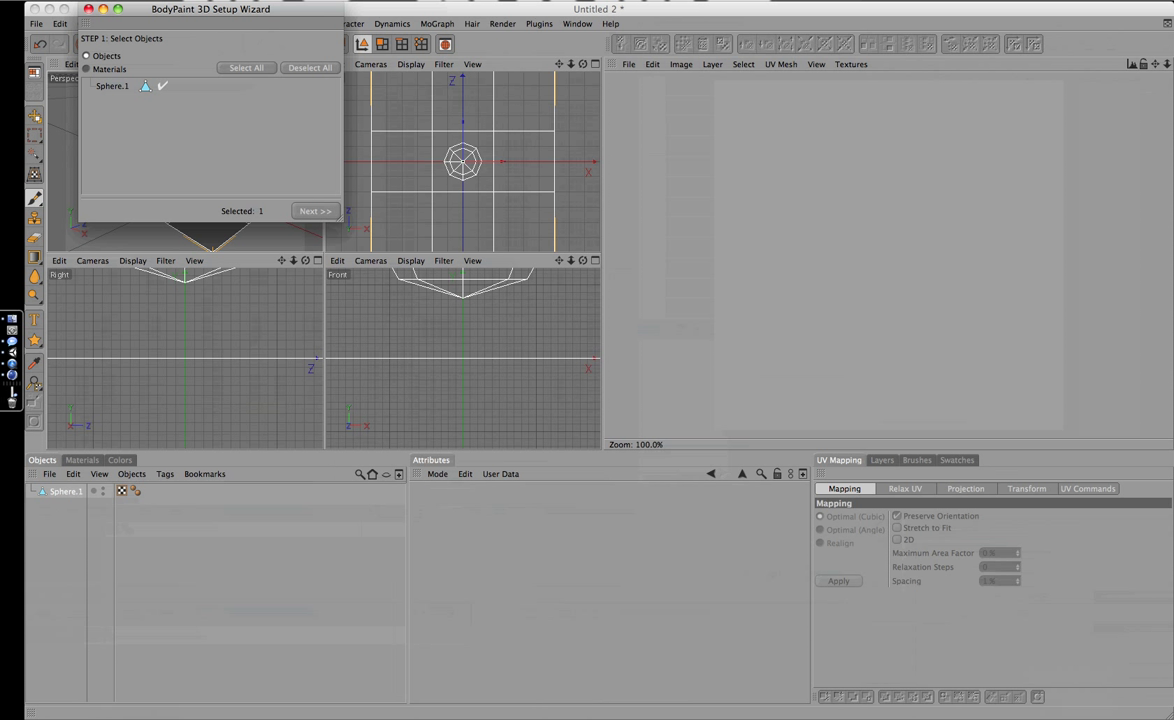
Step: Run the BodyPaint wizard with a 1024 minimum texture size, creating material Mat with Mat_Color.psd
key("Return")
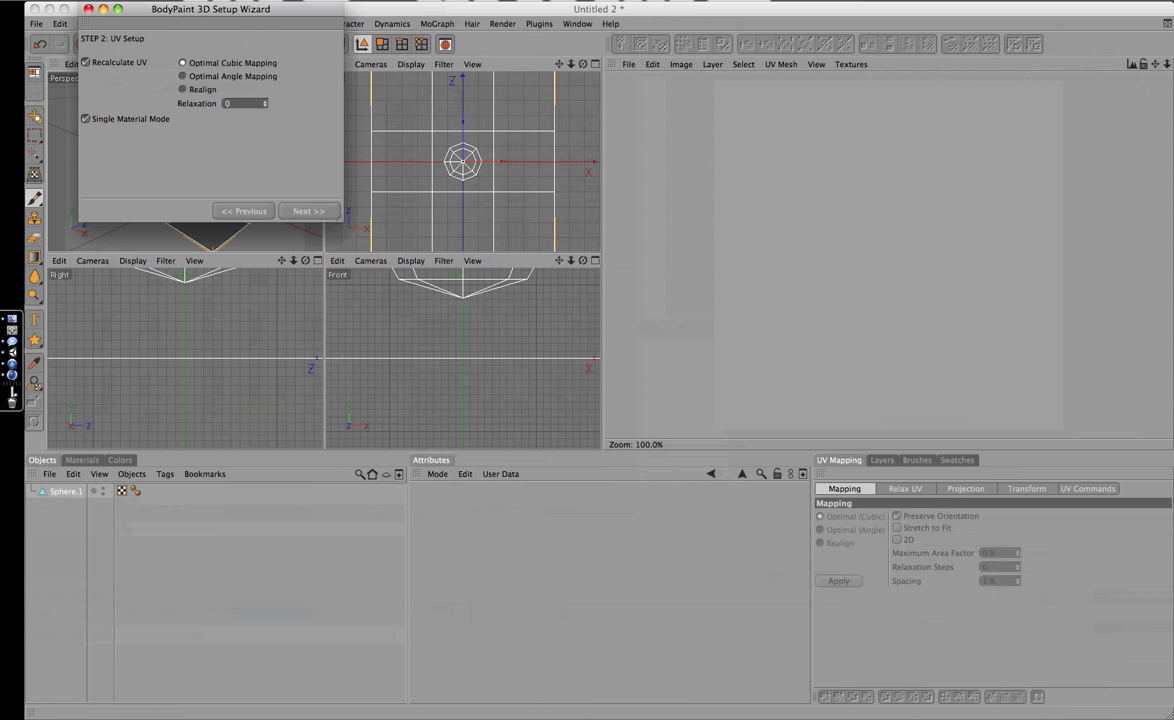
key("Return")
key("Return")
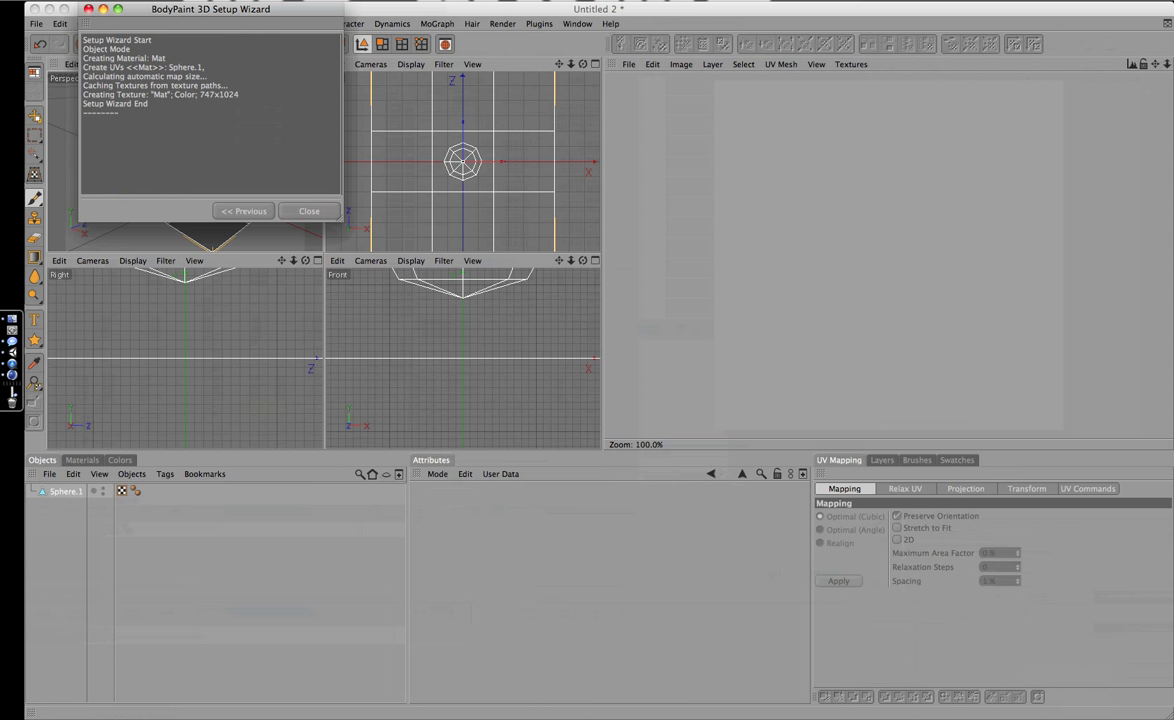
left_click(243, 211)
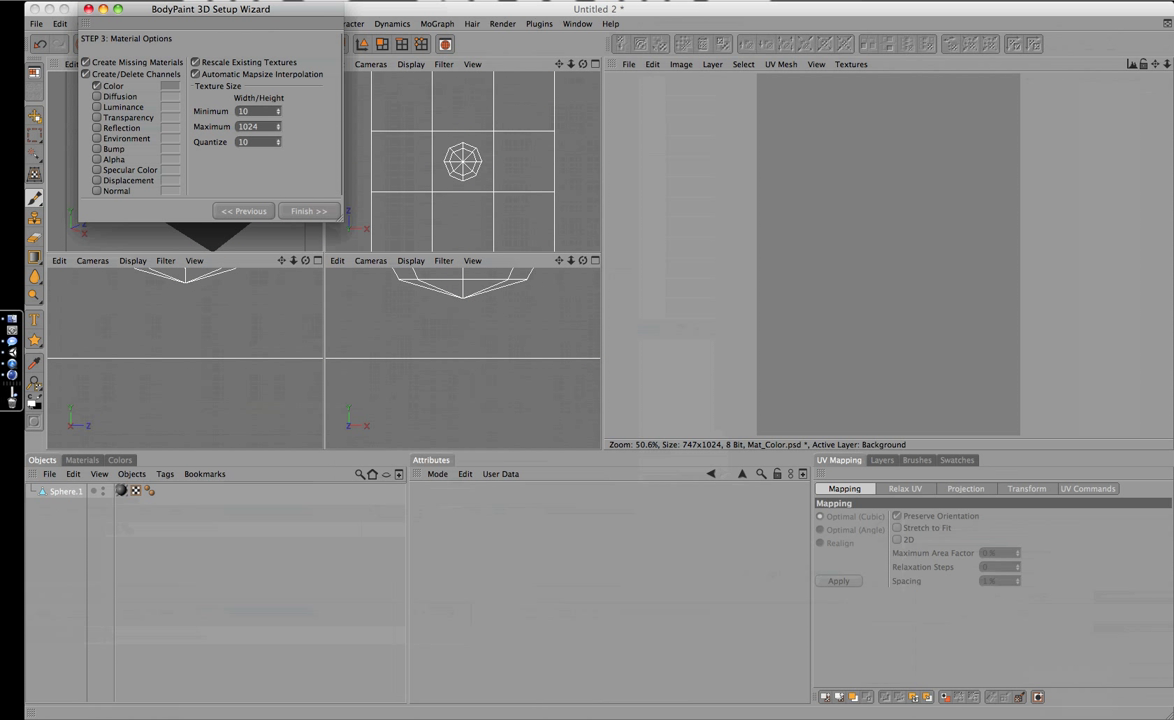
left_click(243, 111)
type("1024")
key("Return")
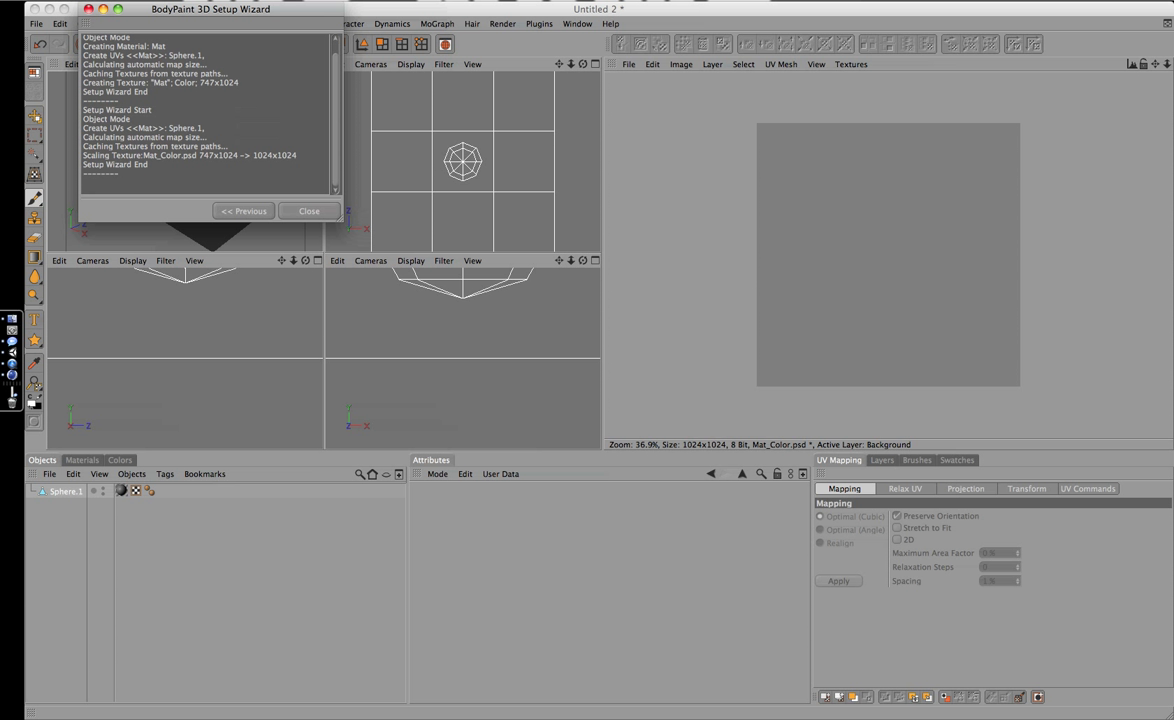
key("Return")
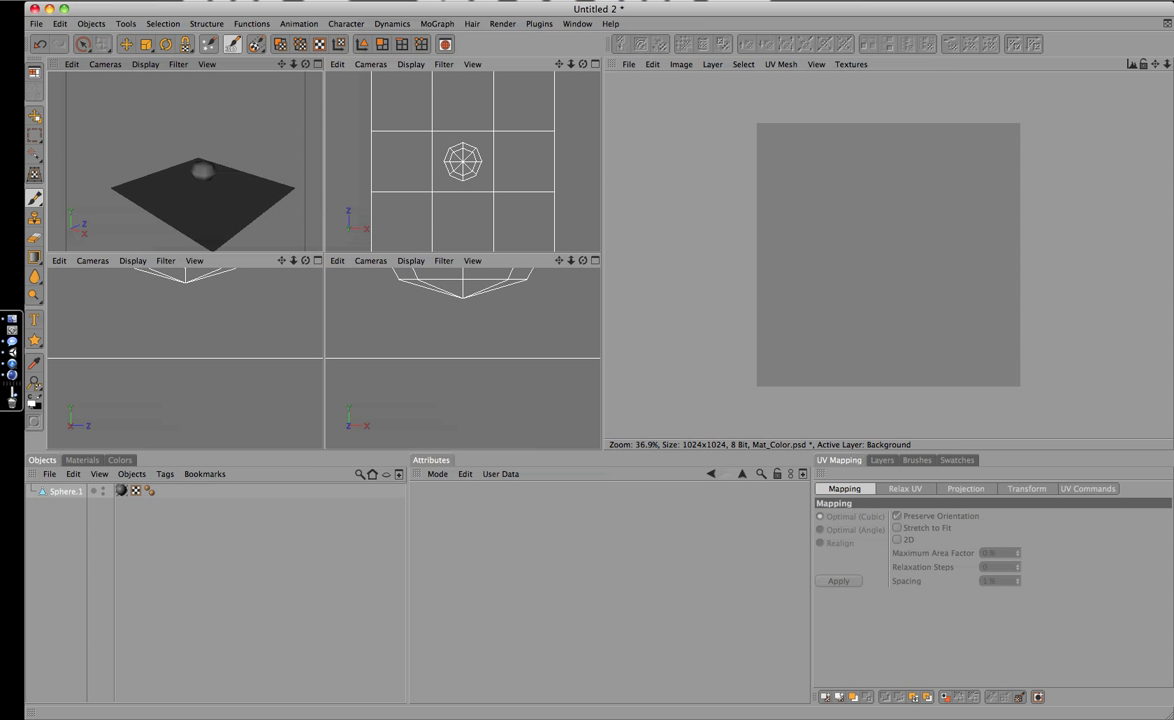
Step: Show the UV mesh over the texture and maximize the Perspective view
left_click(781, 64)
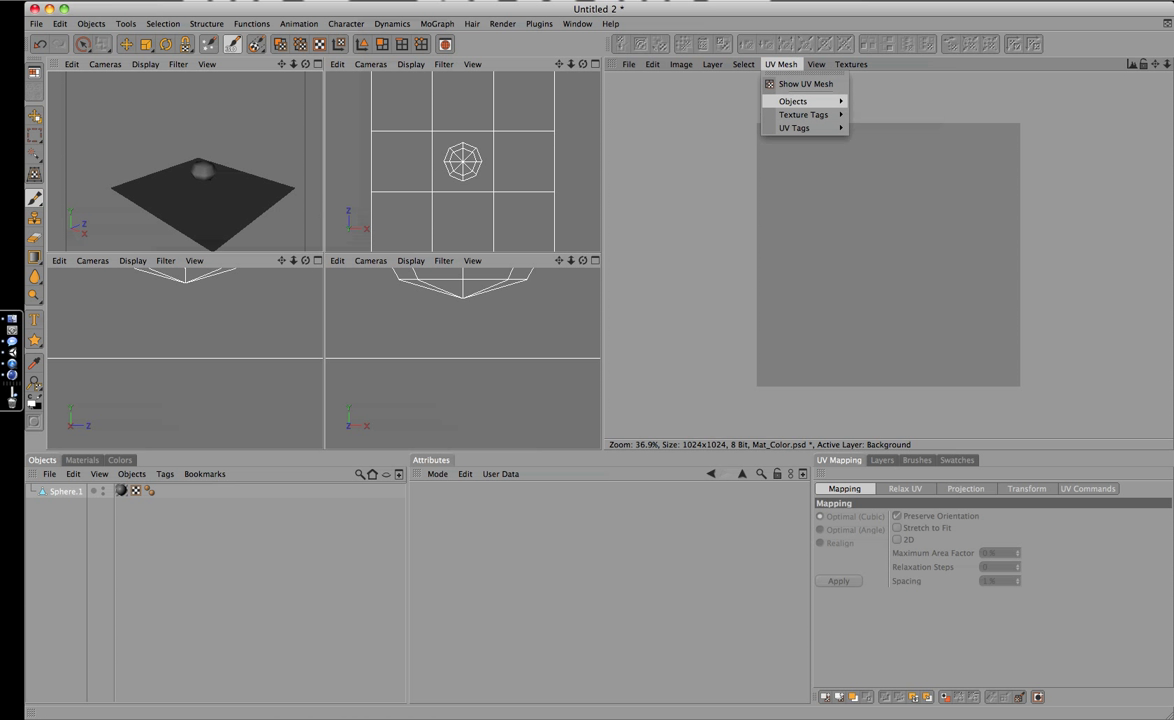
left_click(805, 84)
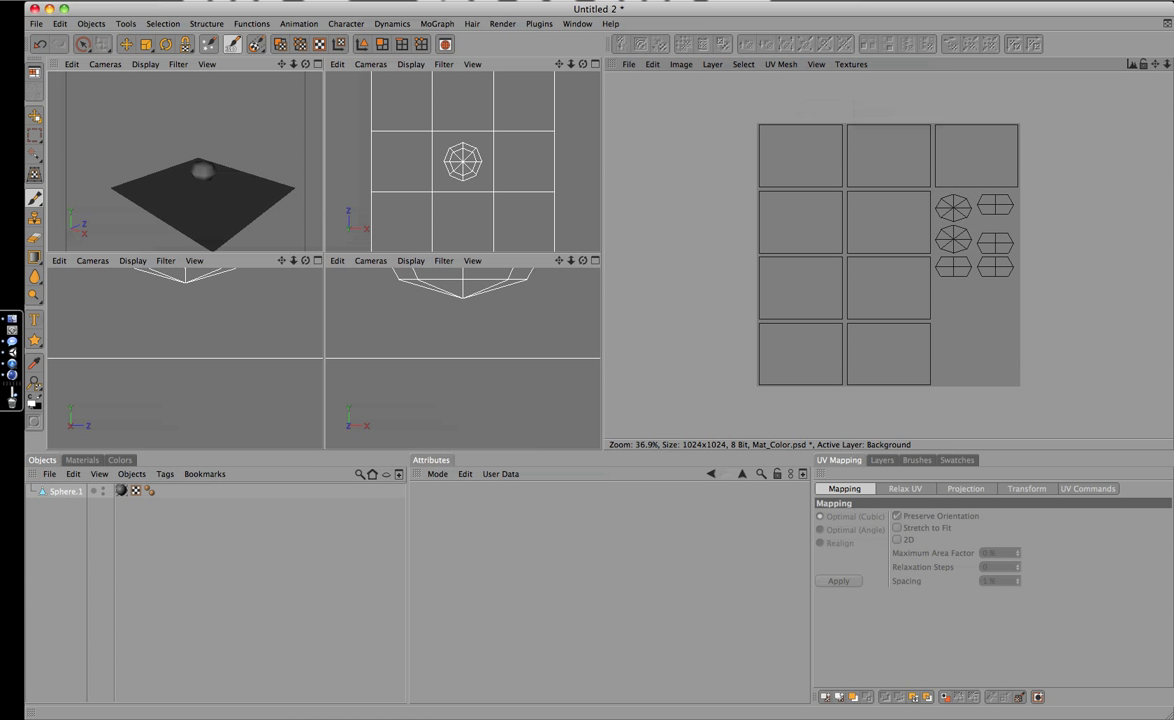
key("F1")
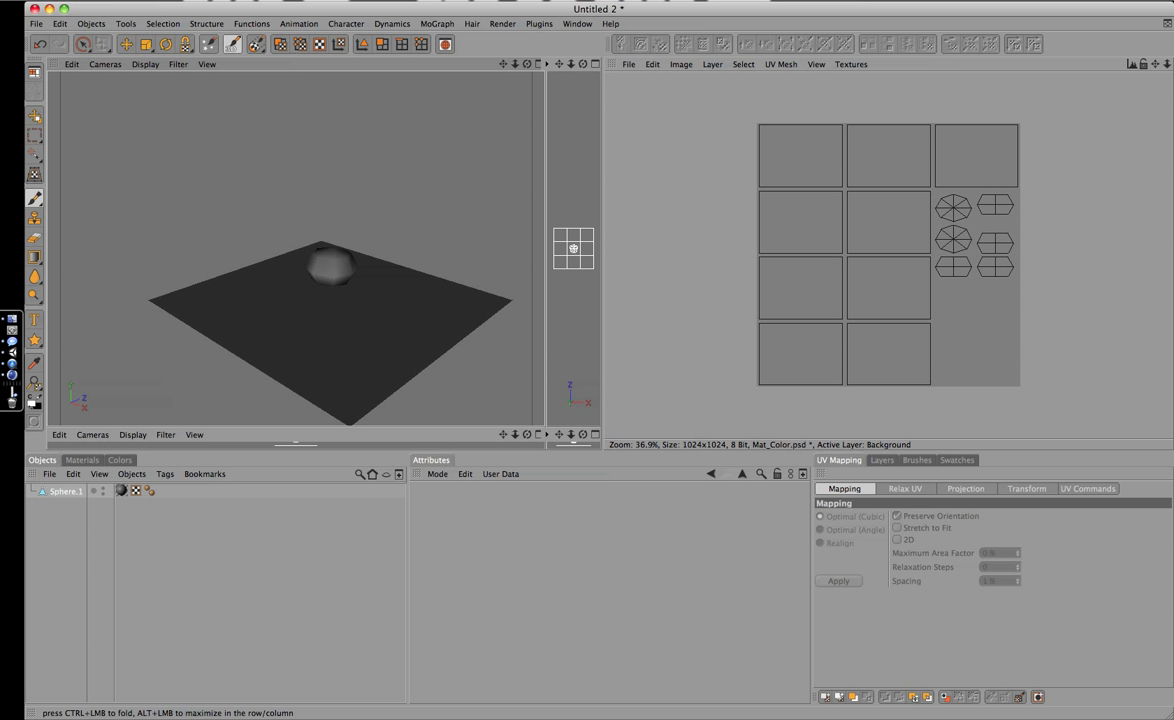
Step: In UV Polygon mode, select the top-left plane UV tile and copy its UV points
left_click(34, 134)
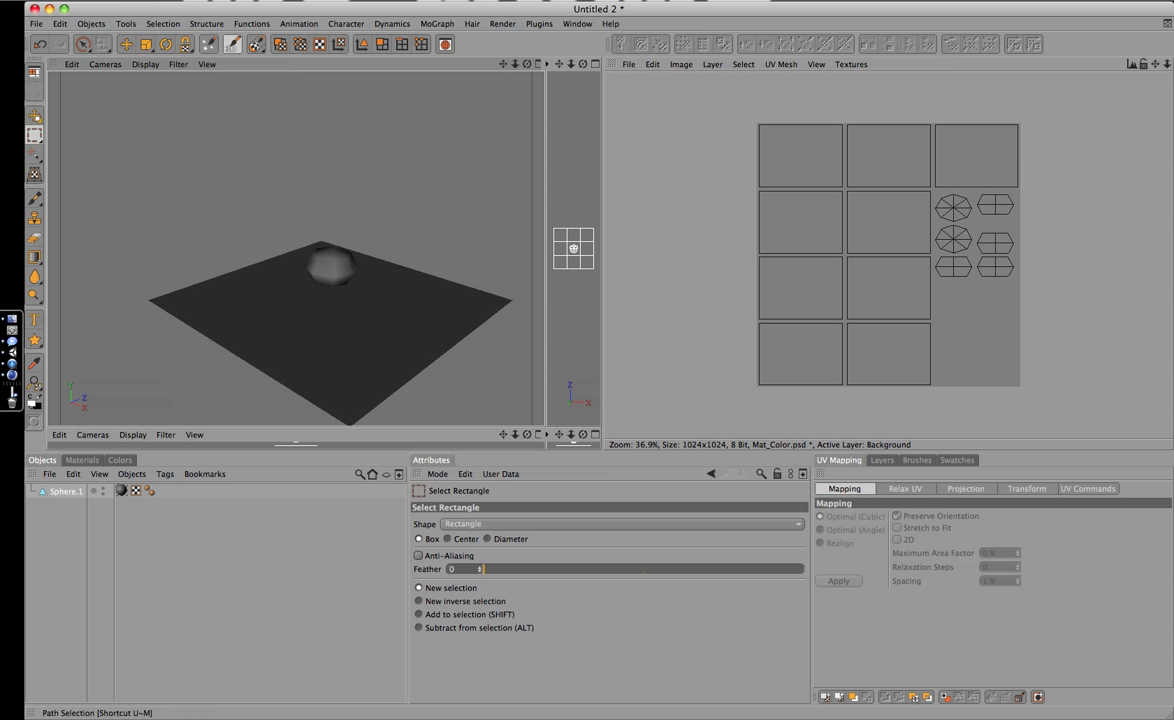
left_click(362, 44)
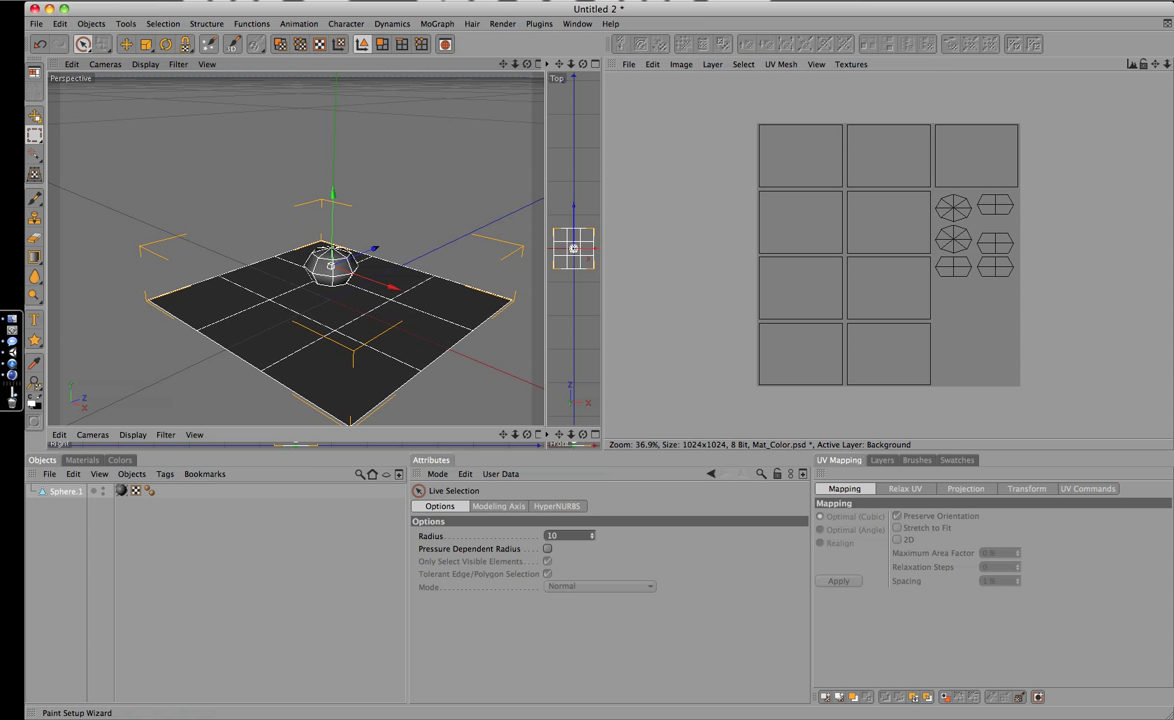
left_click(34, 174)
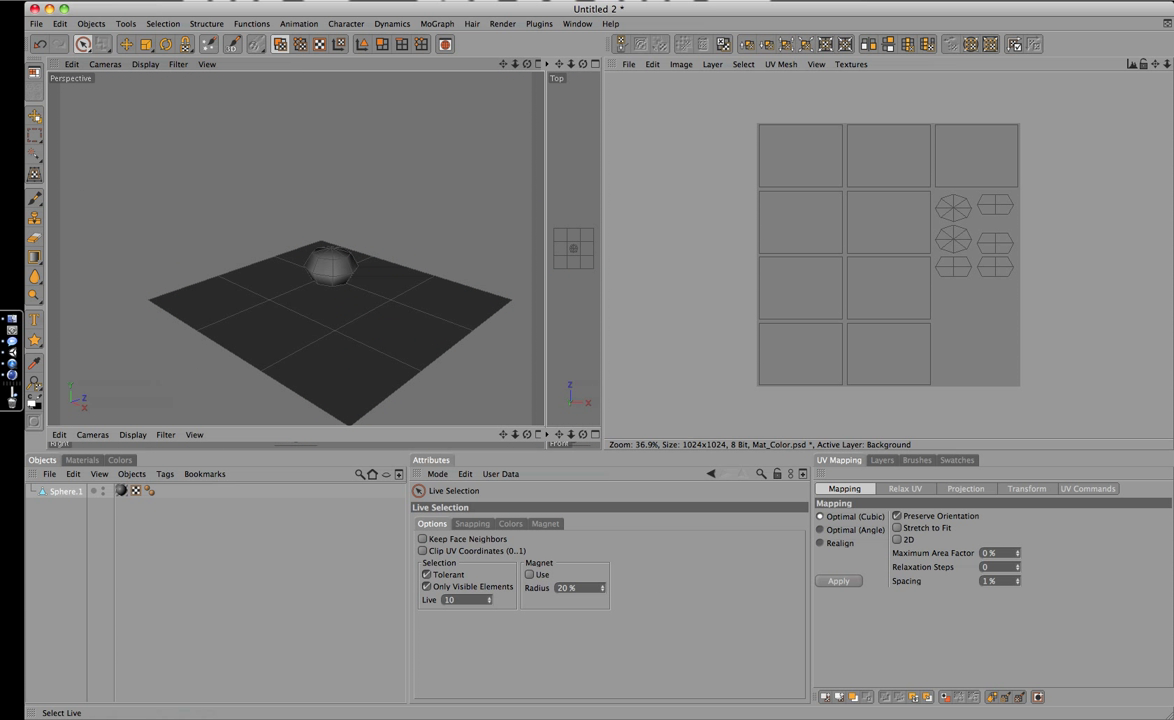
left_click(888, 288)
left_click(800, 155)
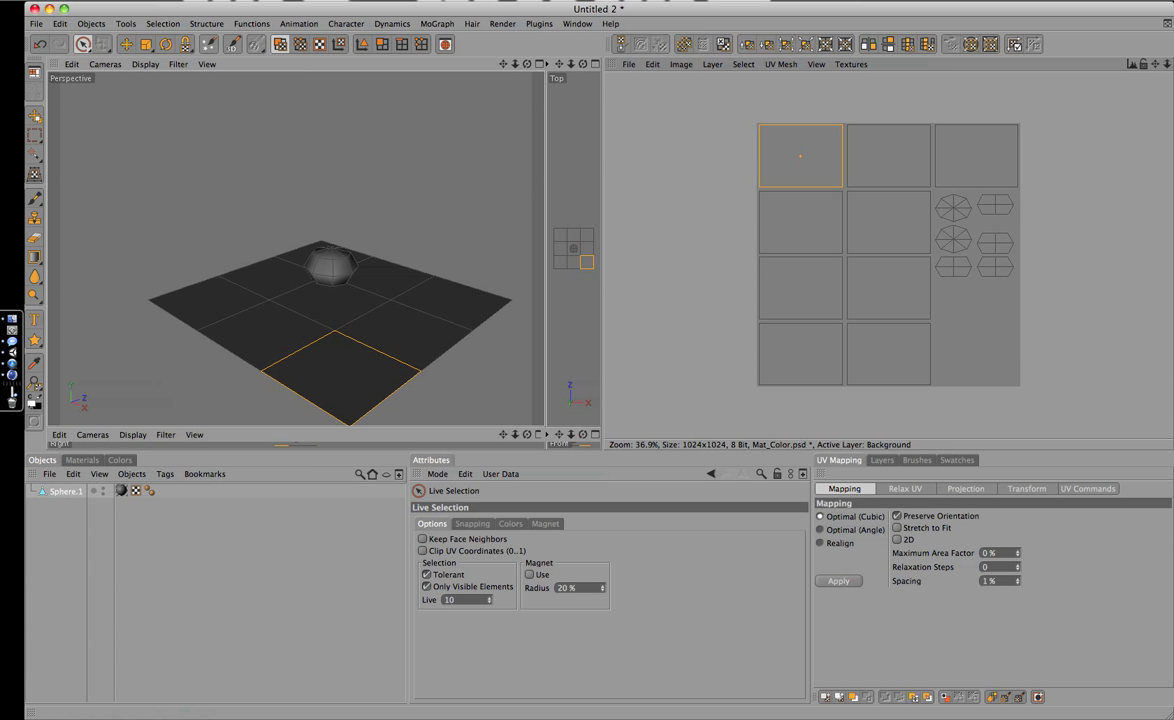
left_click(1088, 488)
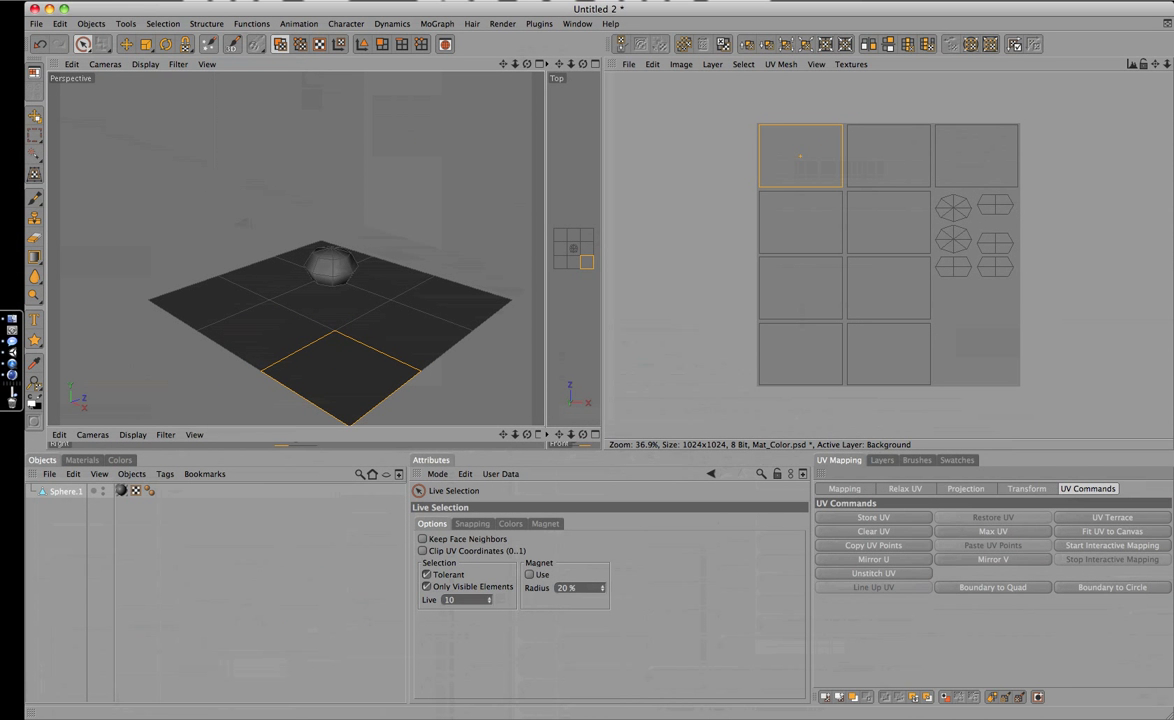
left_click(873, 545)
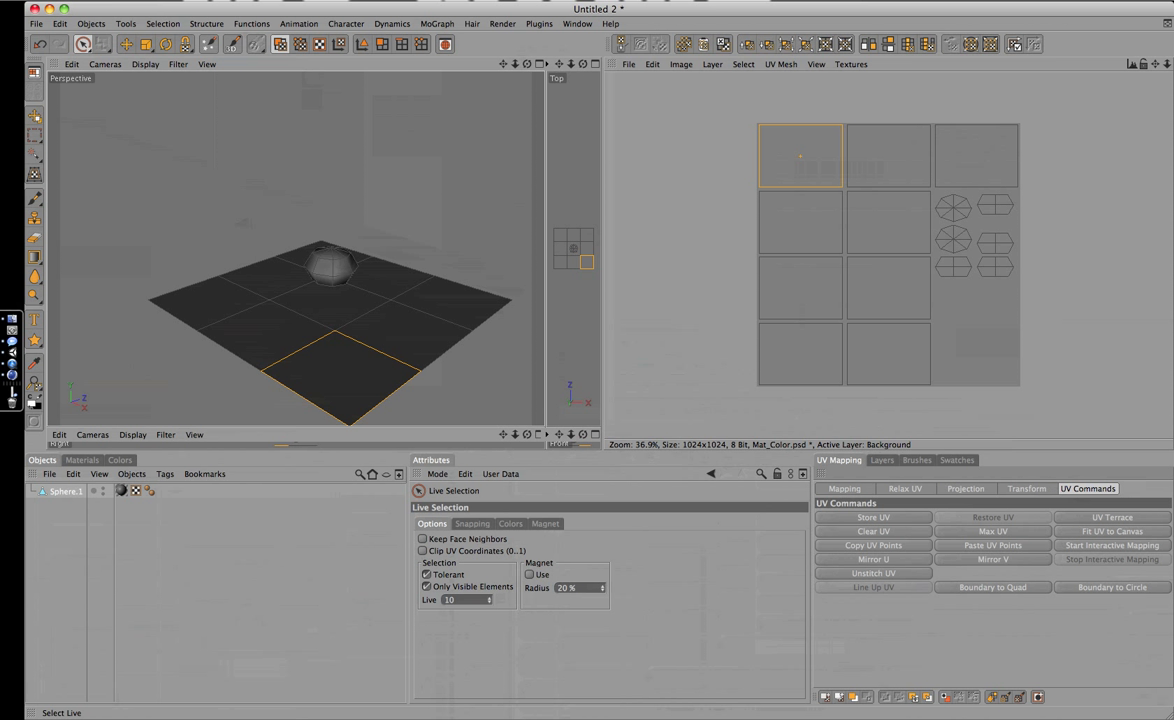
Step: Select the other plane tiles, then switch the selection to the sphere's polygons for projection
mouse_move(800, 215)
left_mouse_down()
mouse_move(800, 350)
mouse_move(911, 355)
mouse_move(888, 290)
mouse_move(878, 158)
mouse_move(976, 156)
left_mouse_up()
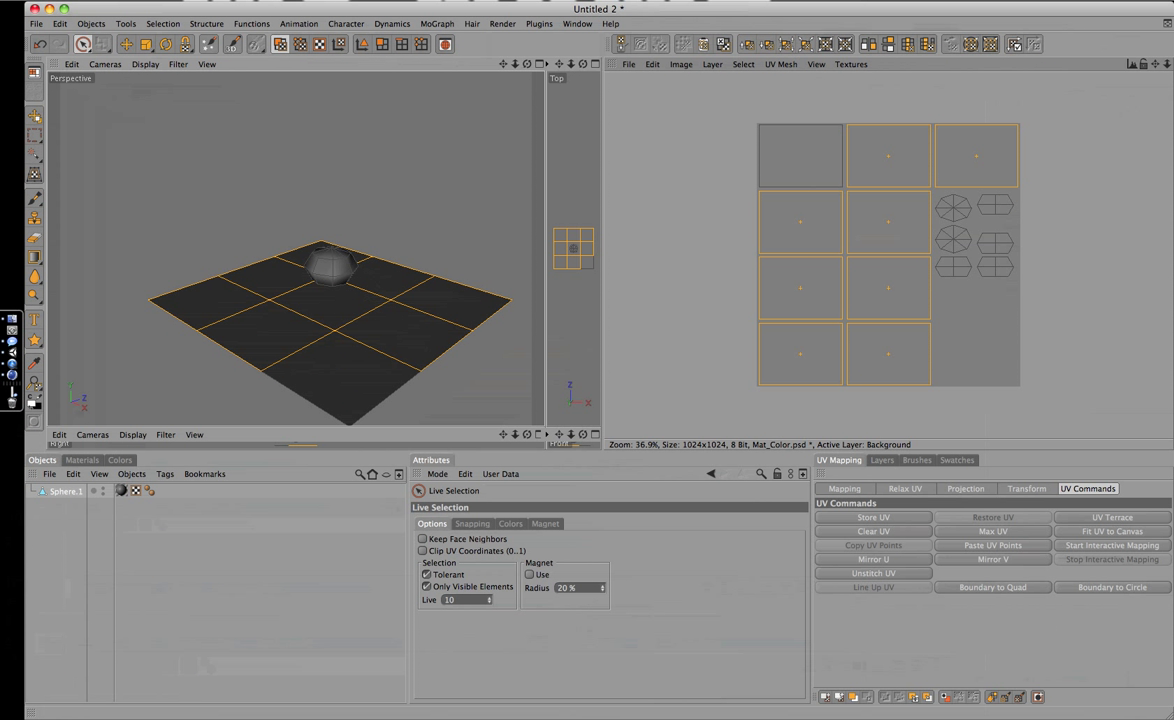
left_click(800, 155)
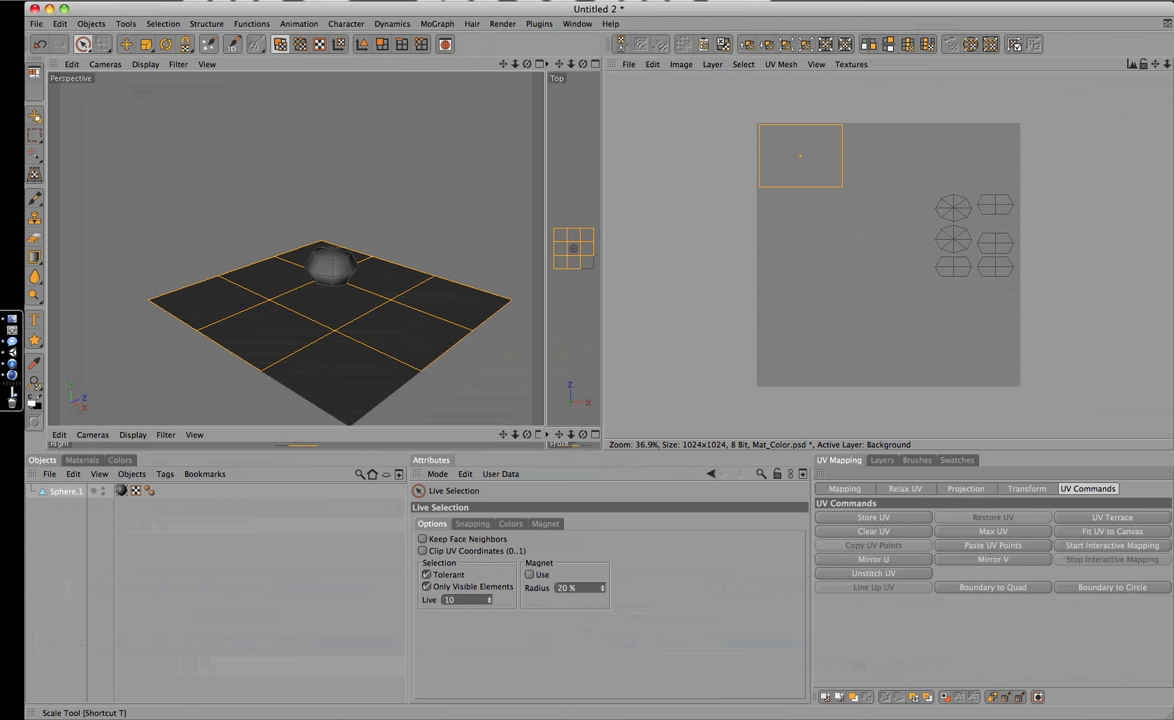
mouse_move(995, 205)
left_mouse_down()
mouse_move(928, 245)
mouse_move(996, 278)
left_mouse_up()
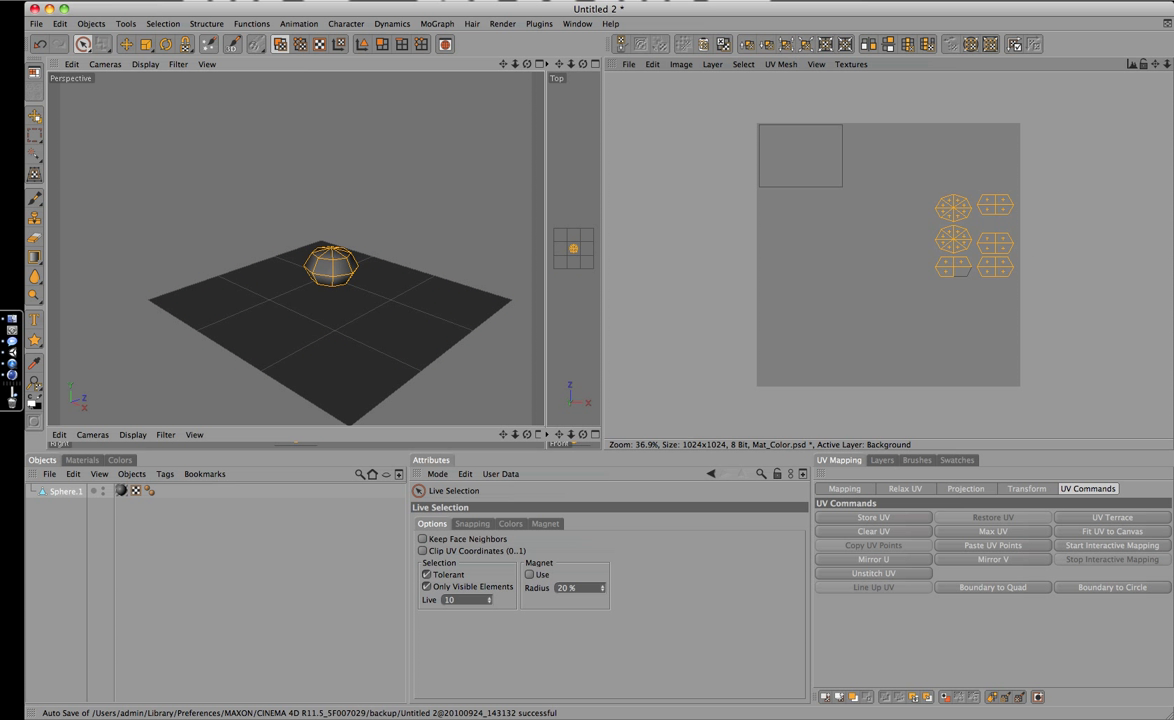
left_click(966, 488)
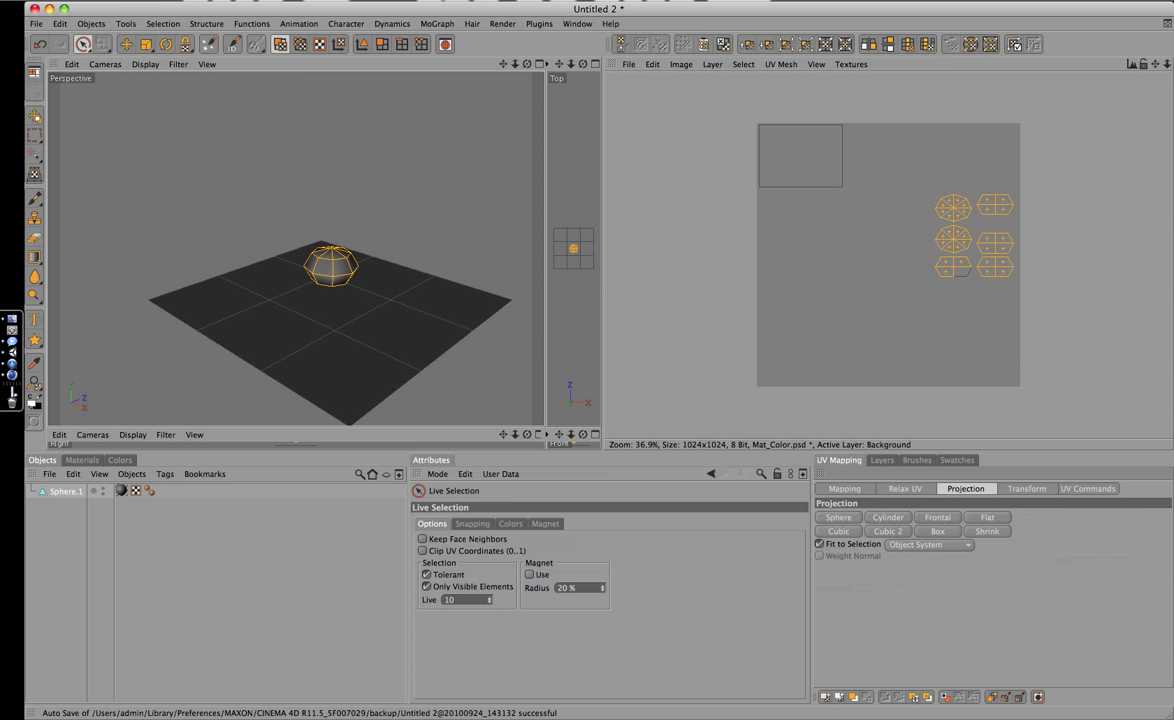
Step: Re-unwrap the sphere with a spherical UV projection
left_click(838, 517)
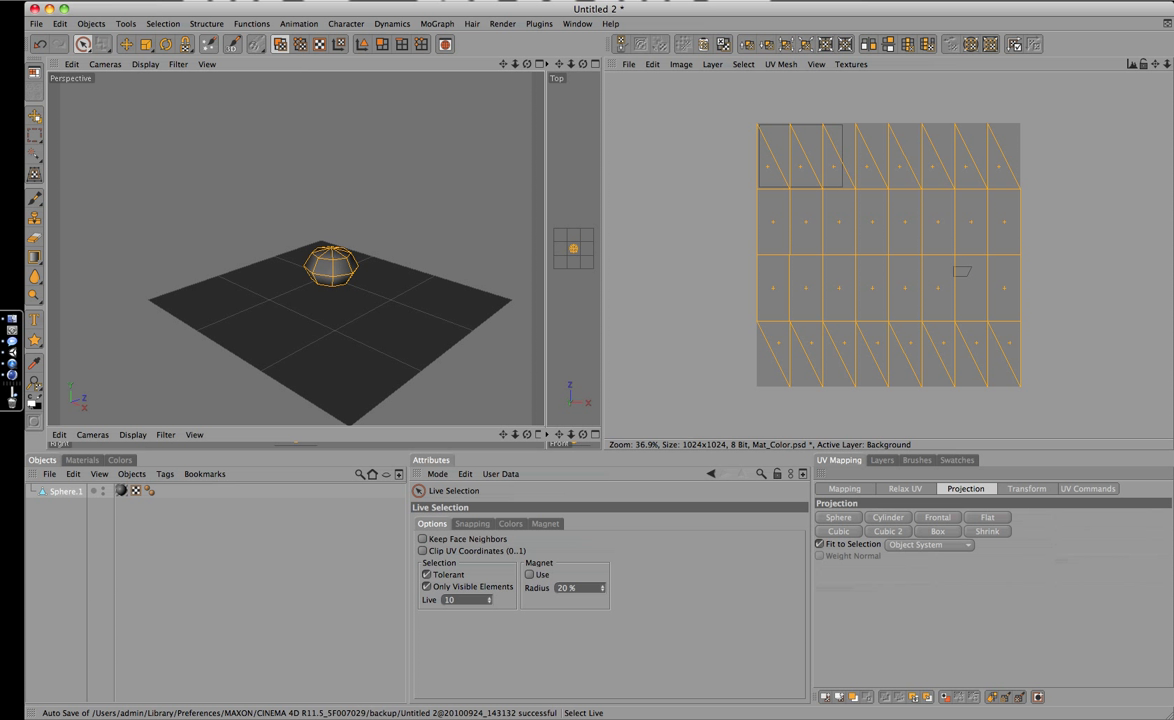
key("ctrl+z")
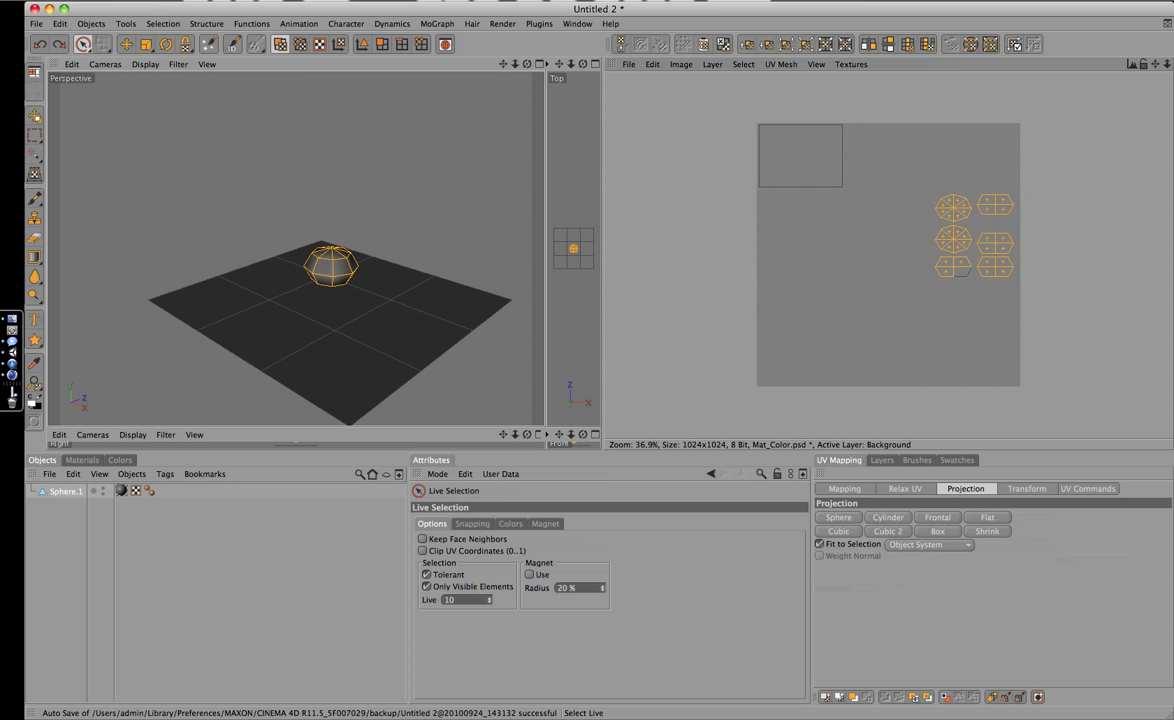
left_click(882, 250)
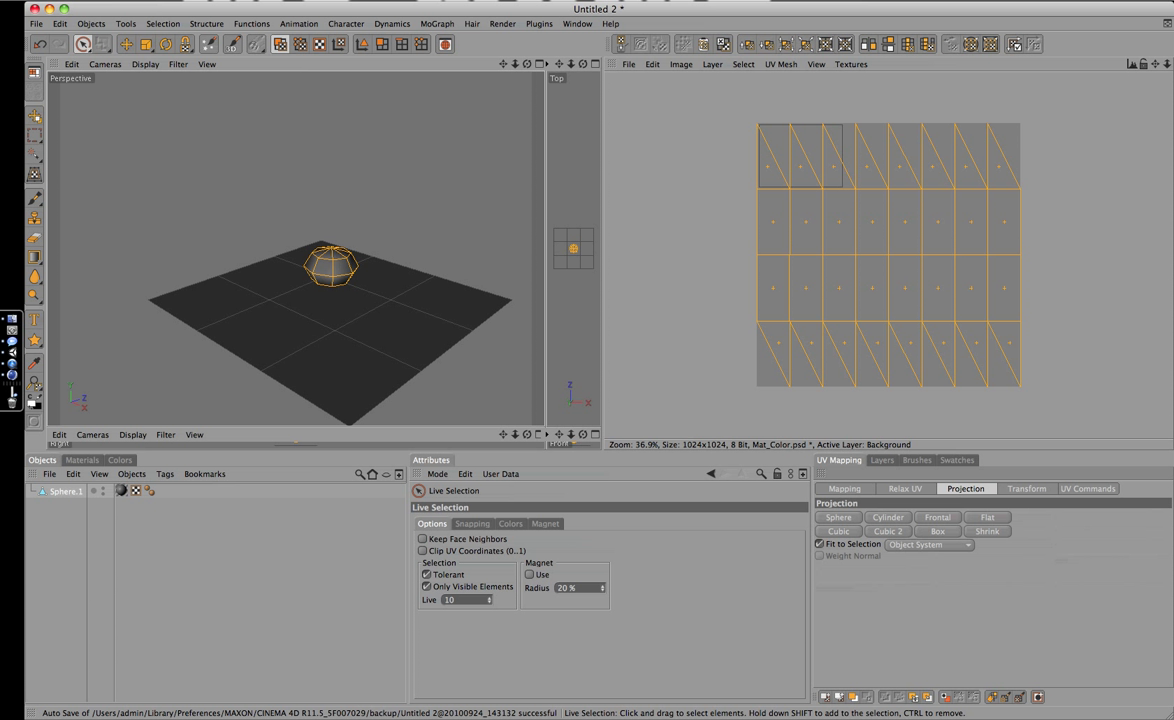
Step: Shrink the sphere's UVs and move them to the right of the plane's square
left_click(146, 44)
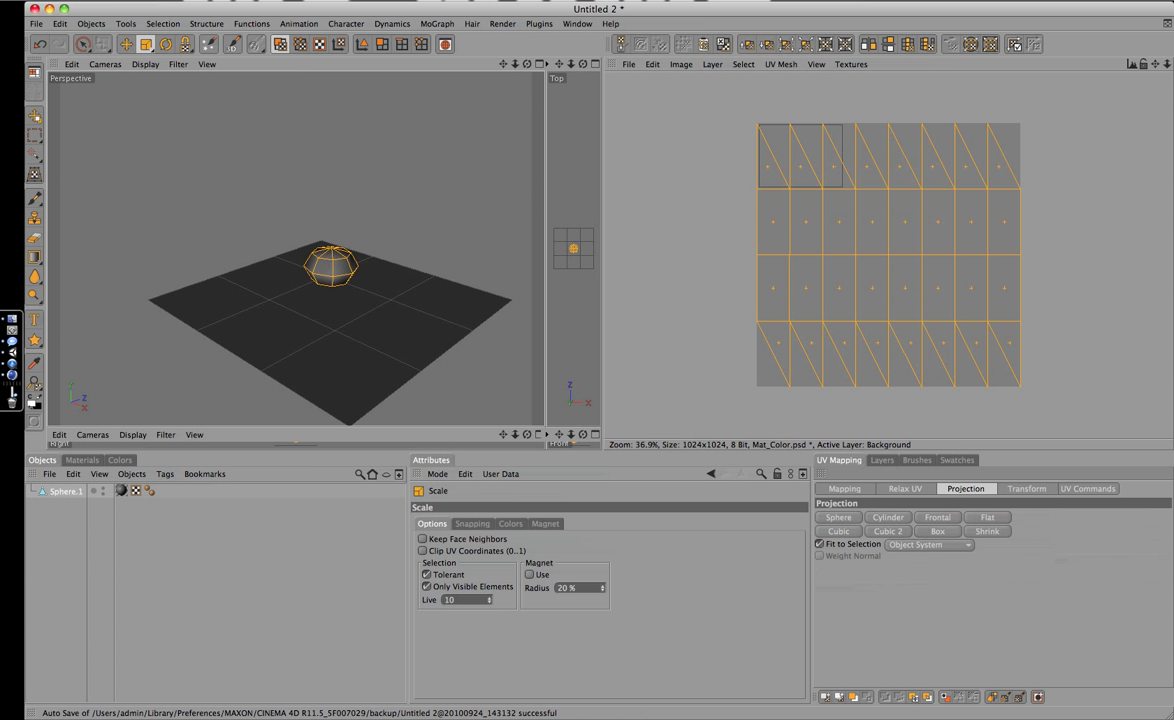
left_click_drag(760, 124, 694, 114)
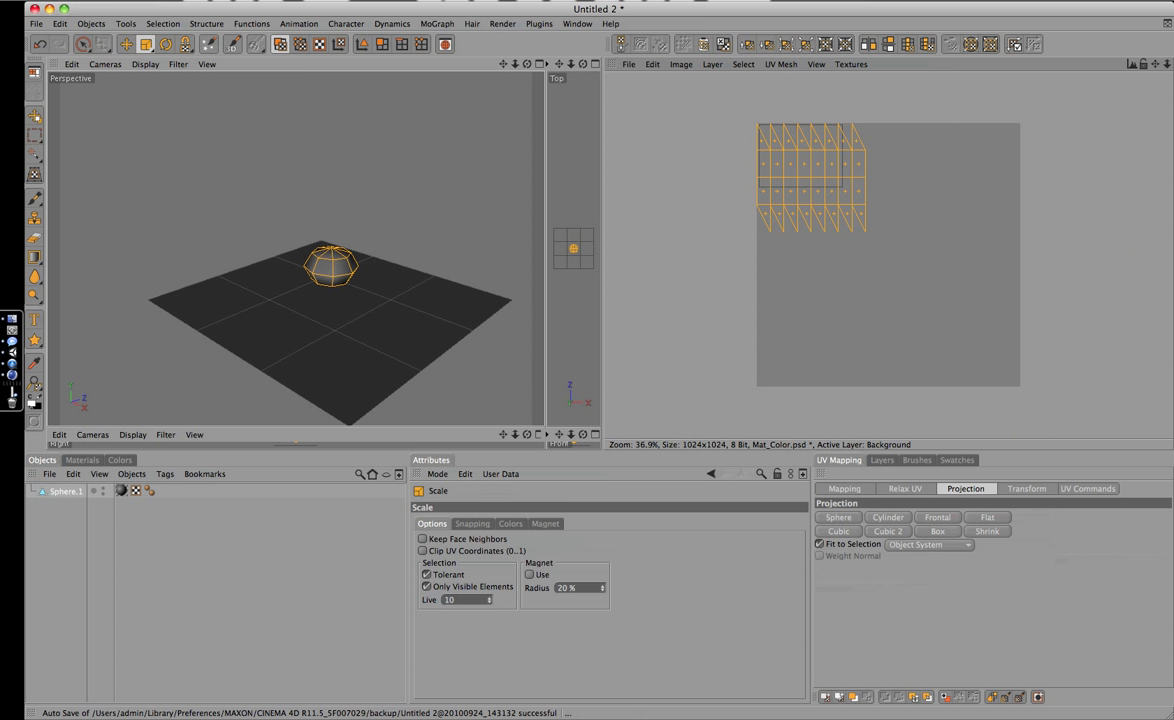
key("e")
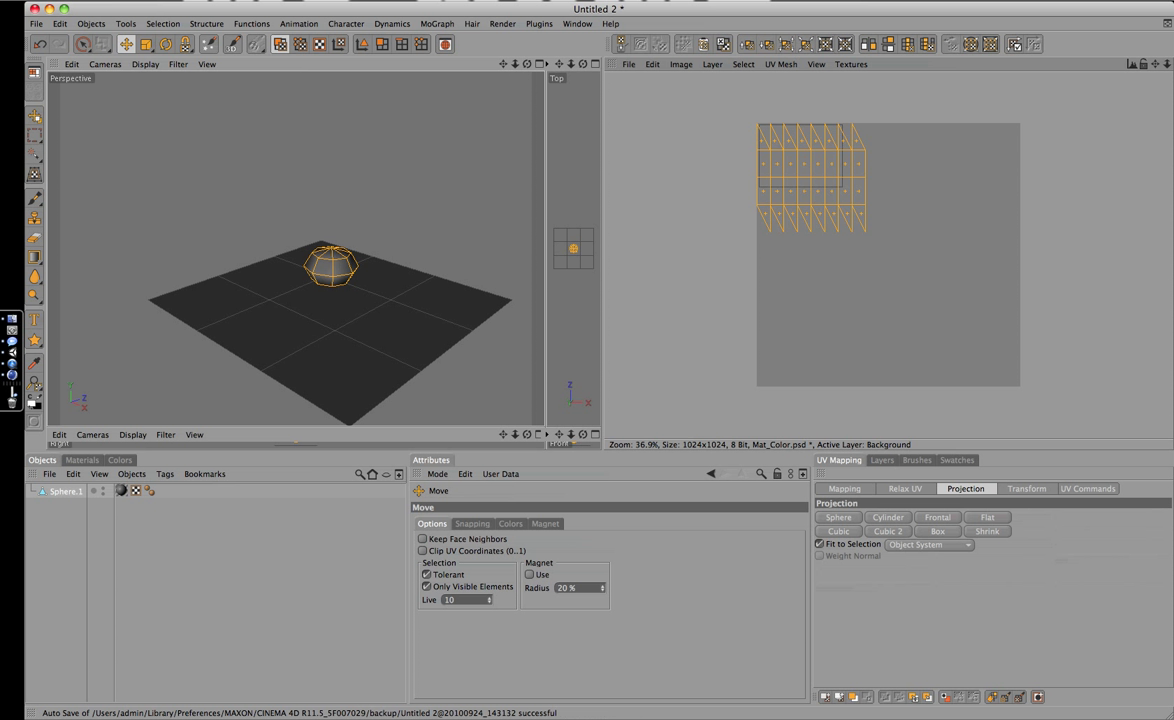
left_click_drag(810, 170, 921, 172)
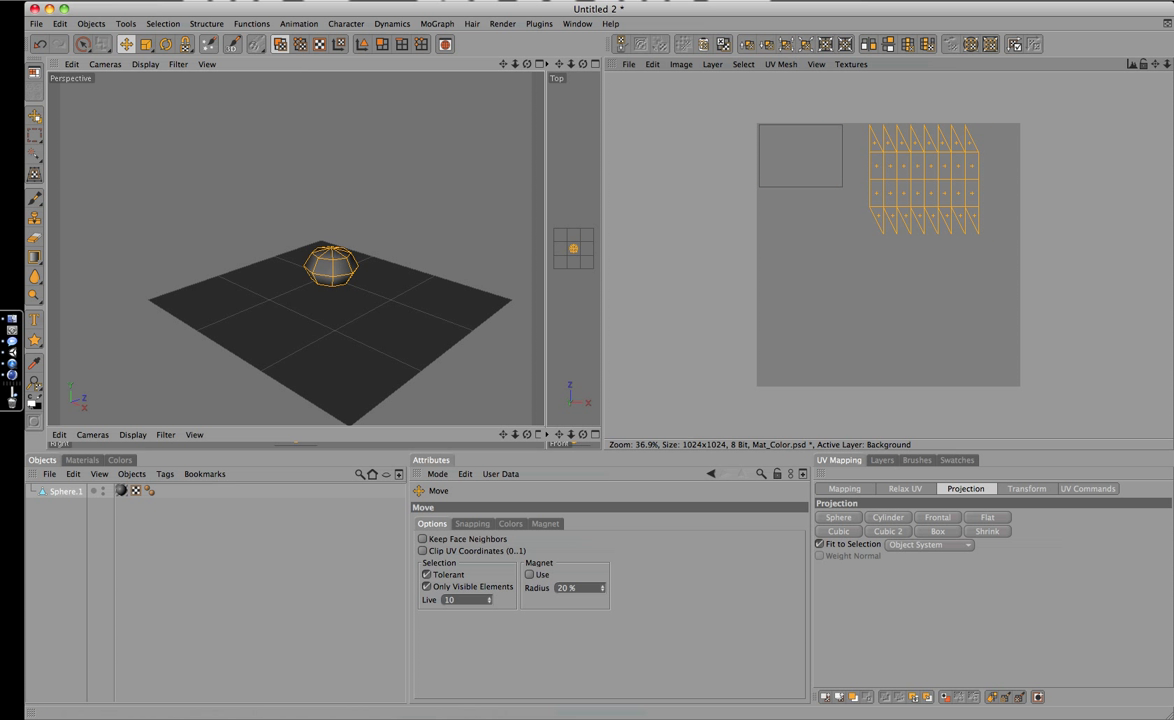
left_click(34, 257)
left_click(957, 460)
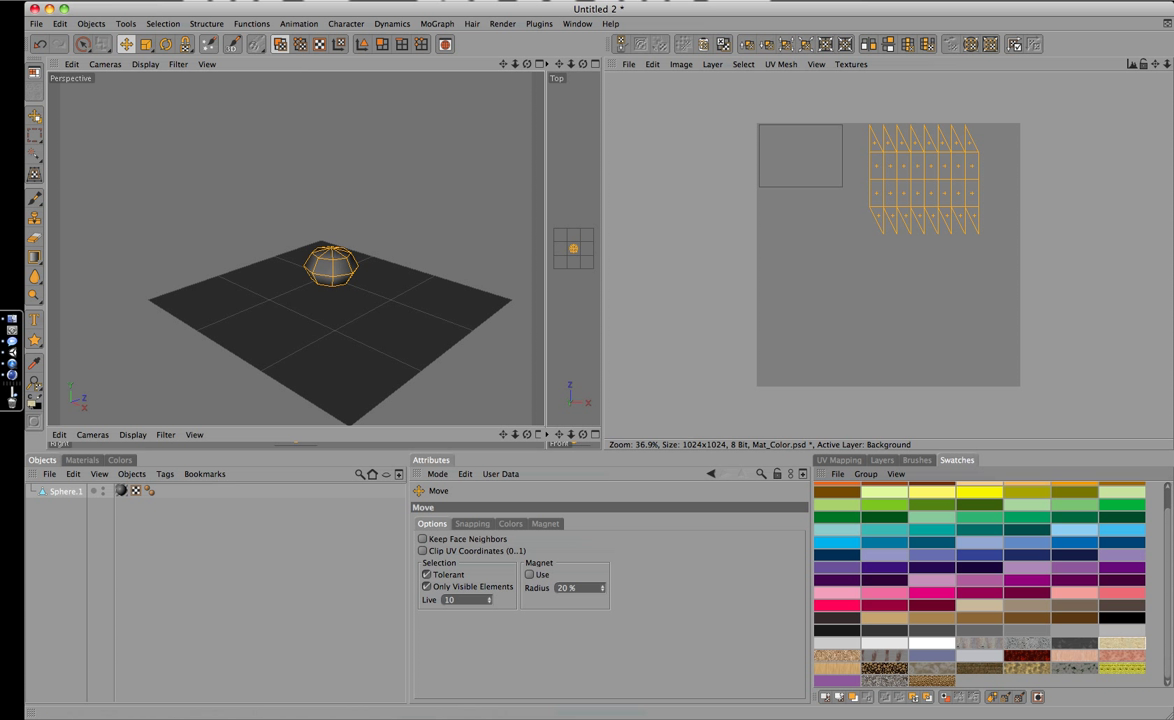
Step: Set the brush to size 83 and 100% hardness, then paint the plane tan
left_click(34, 198)
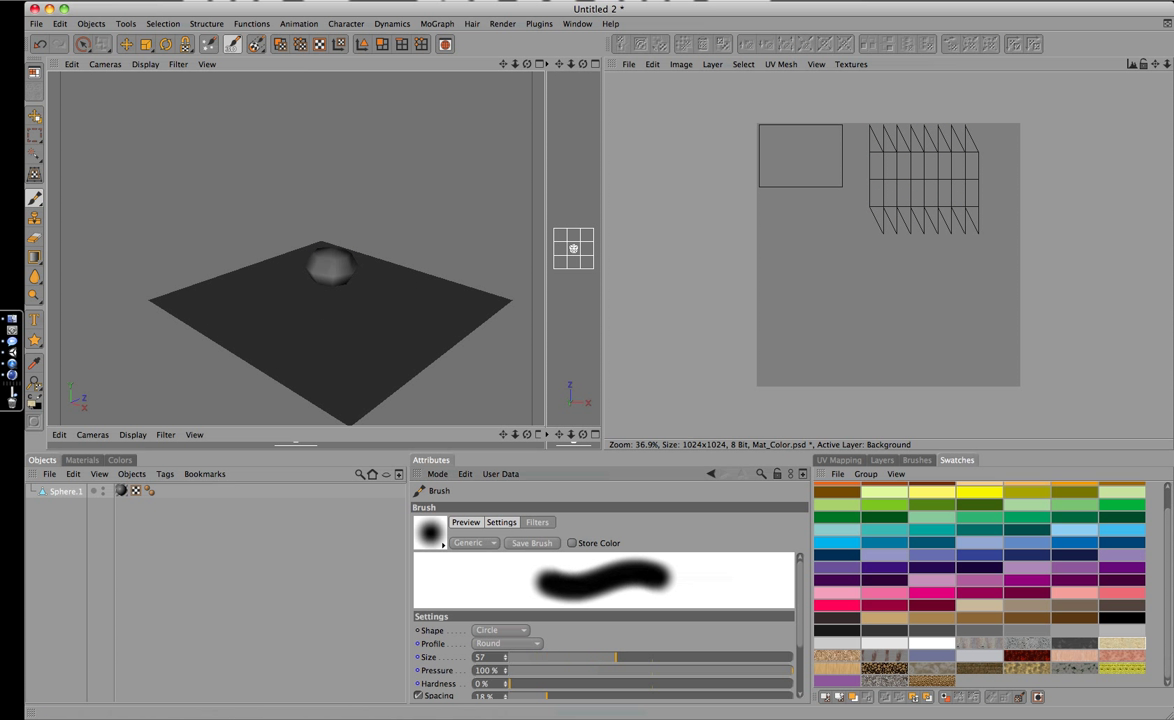
left_click_drag(551, 657, 638, 657)
left_click_drag(507, 683, 793, 683)
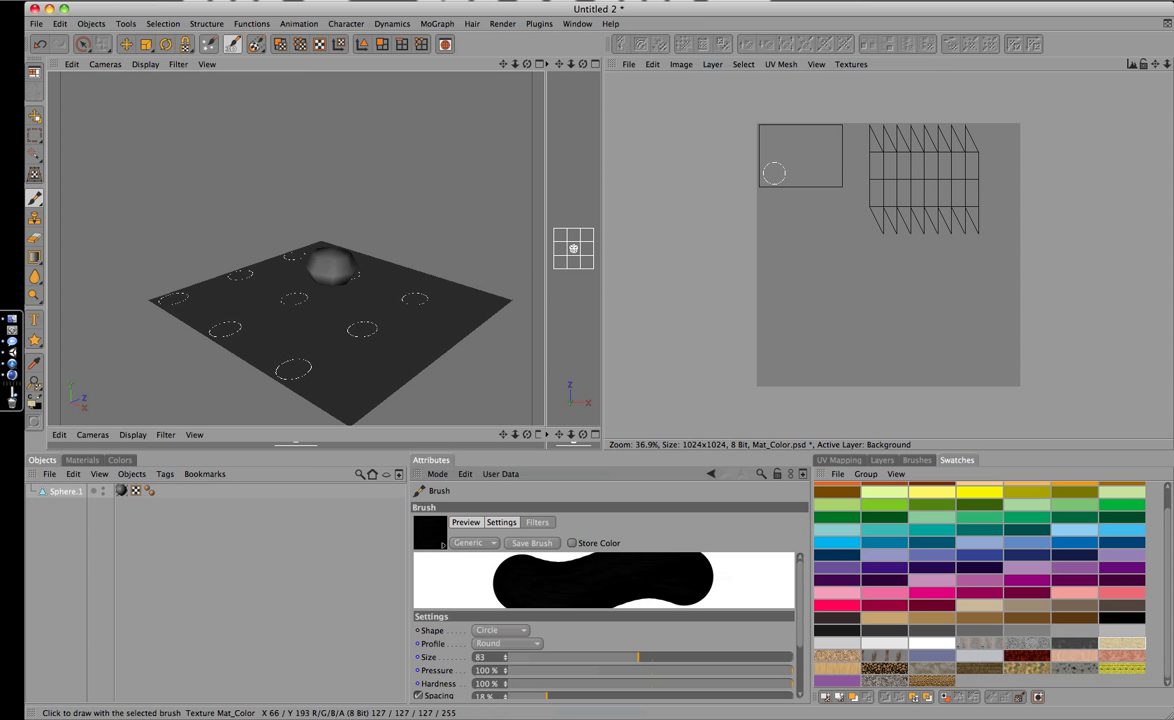
left_click_drag(310, 305, 260, 340)
mouse_move(330, 310)
left_mouse_down()
mouse_move(295, 336)
mouse_move(375, 292)
left_mouse_up()
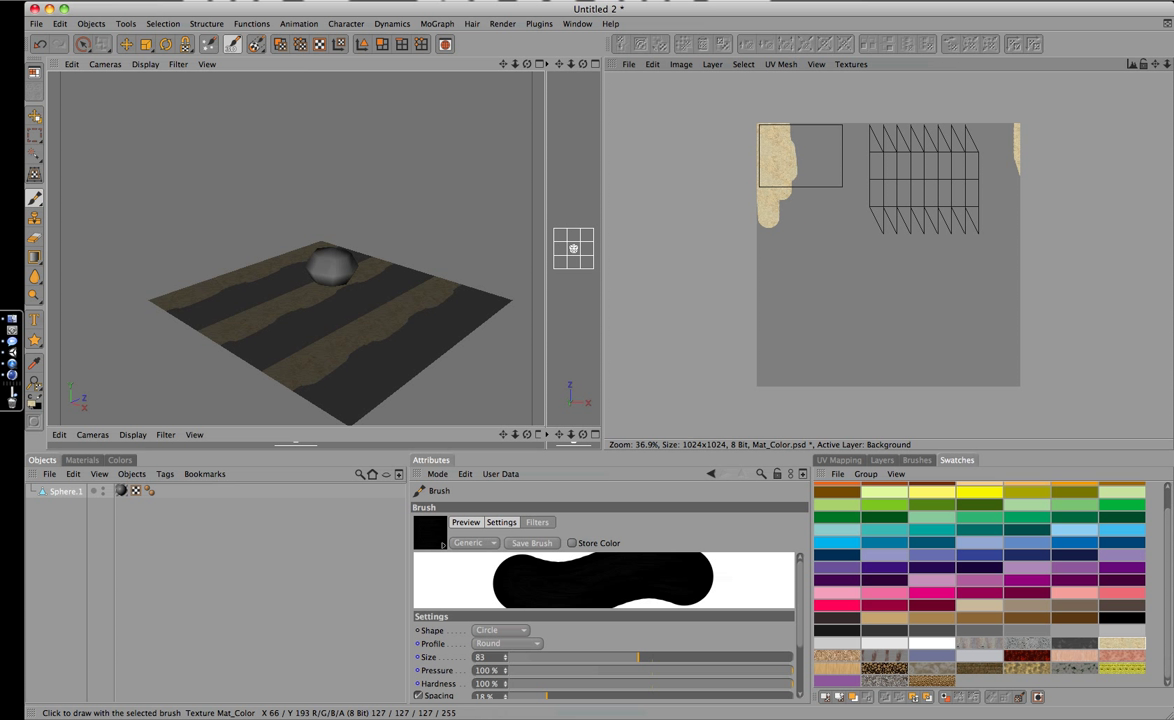
left_click_drag(272, 360, 432, 266)
mouse_move(345, 336)
left_mouse_down()
mouse_move(286, 369)
mouse_move(355, 340)
left_mouse_up()
left_click_drag(300, 380, 450, 275)
left_click_drag(240, 335, 395, 252)
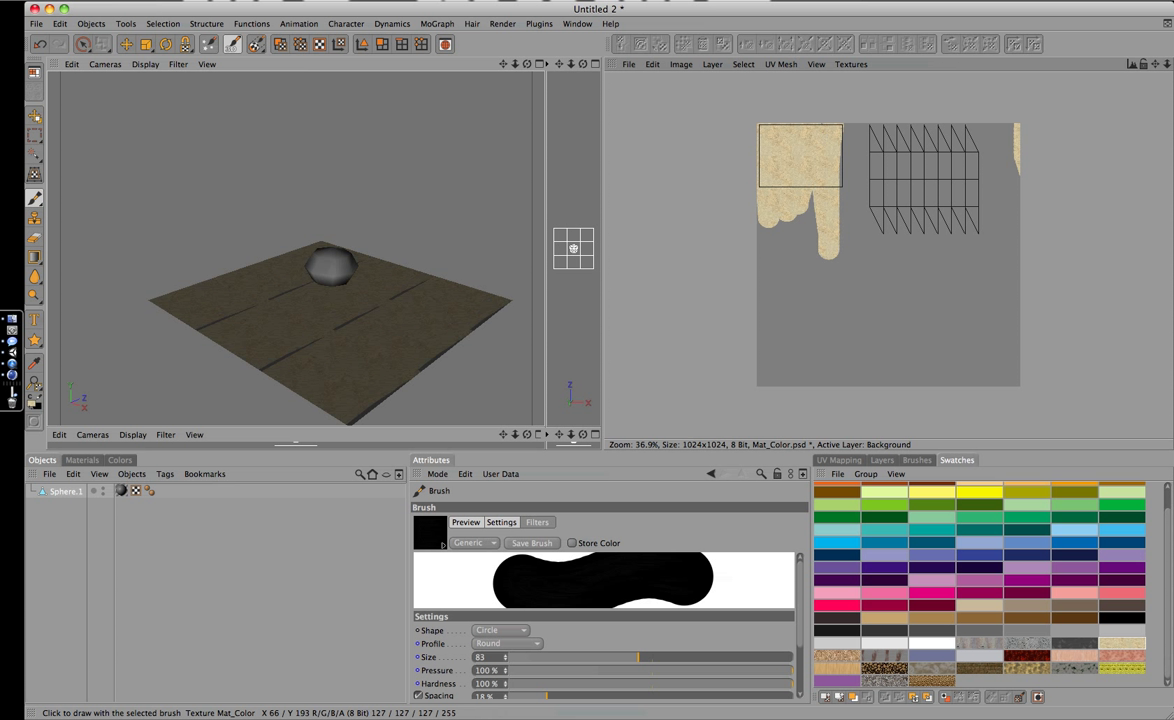
left_click_drag(320, 390, 370, 352)
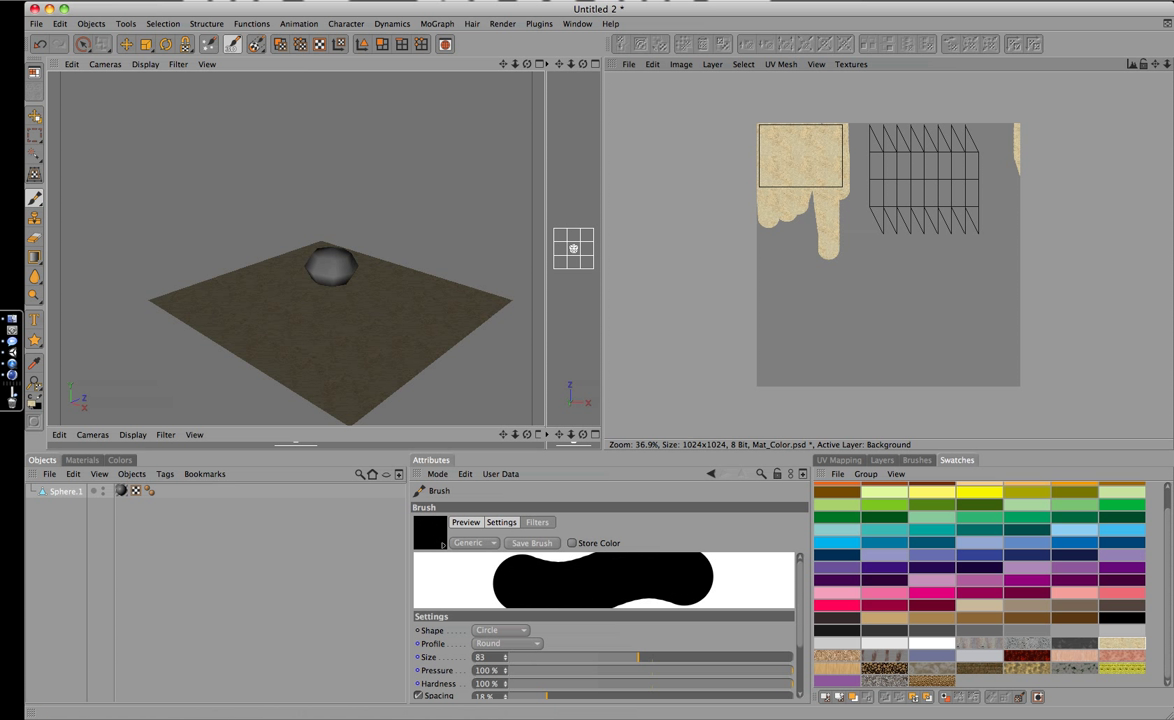
Step: Paint the sphere's UVs dark grey
left_click_drag(905, 178, 917, 181)
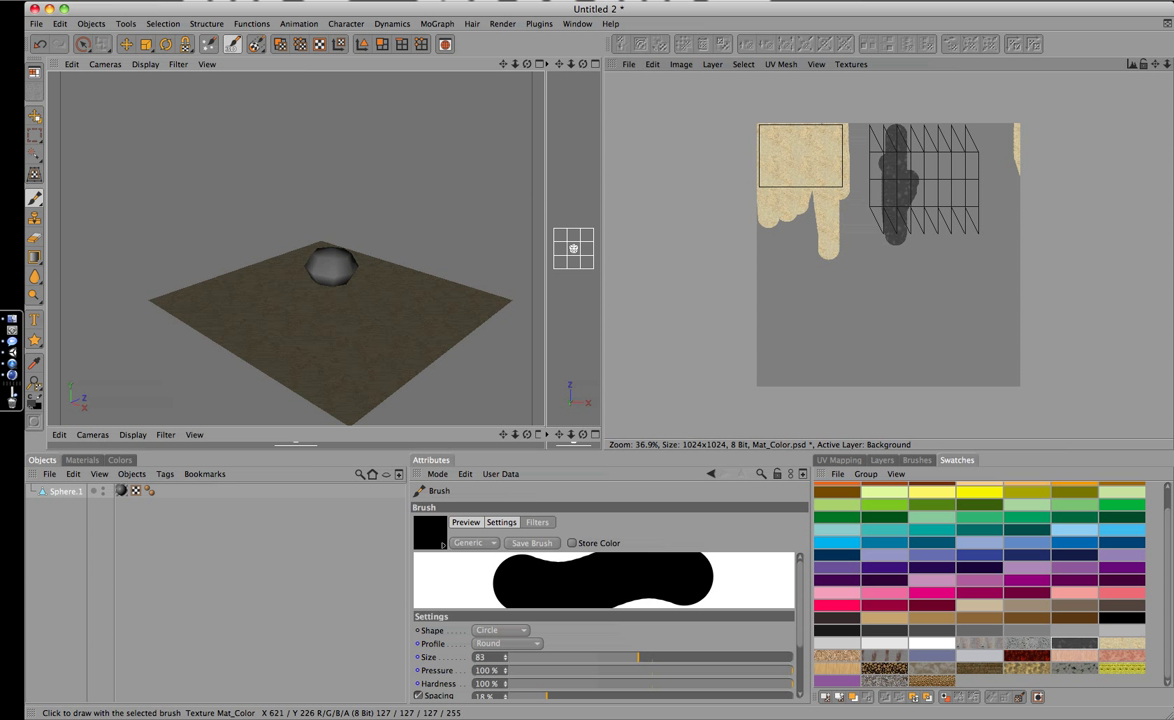
mouse_move(870, 128)
left_mouse_down()
mouse_move(872, 230)
mouse_move(893, 285)
left_mouse_up()
left_click_drag(930, 135, 932, 265)
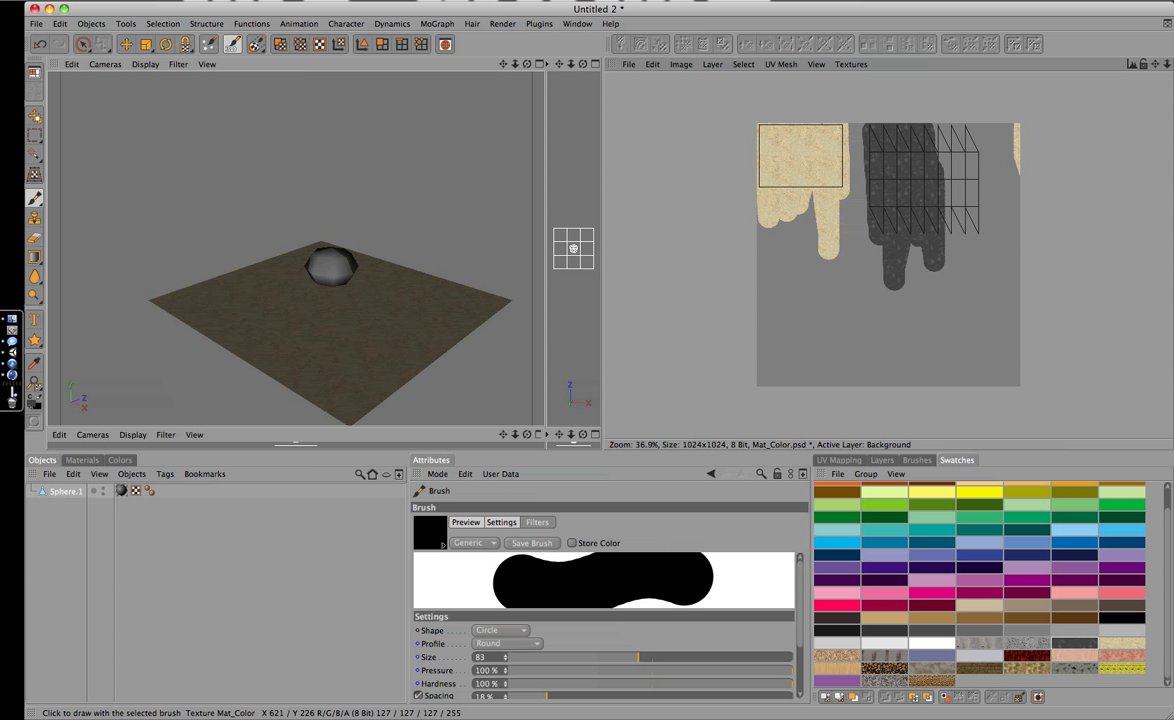
left_click_drag(940, 125, 942, 227)
mouse_move(963, 127)
left_mouse_down()
mouse_move(965, 230)
mouse_move(983, 266)
left_mouse_up()
left_click_drag(984, 215, 984, 195)
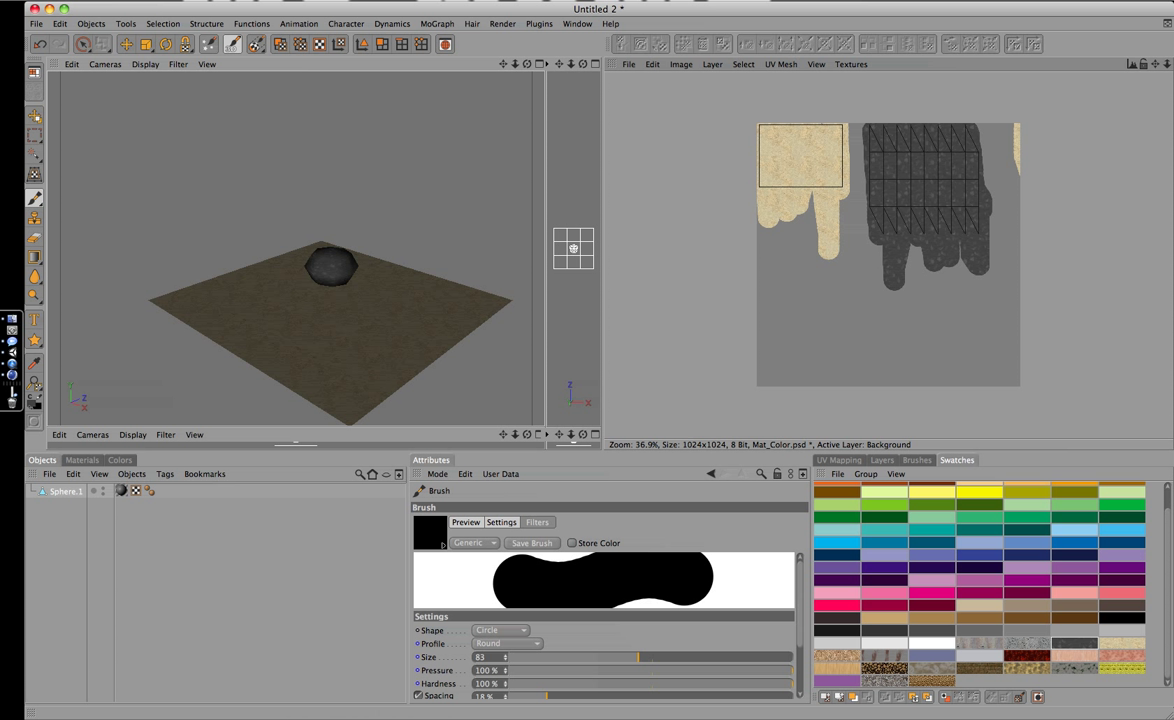
left_click(33, 72)
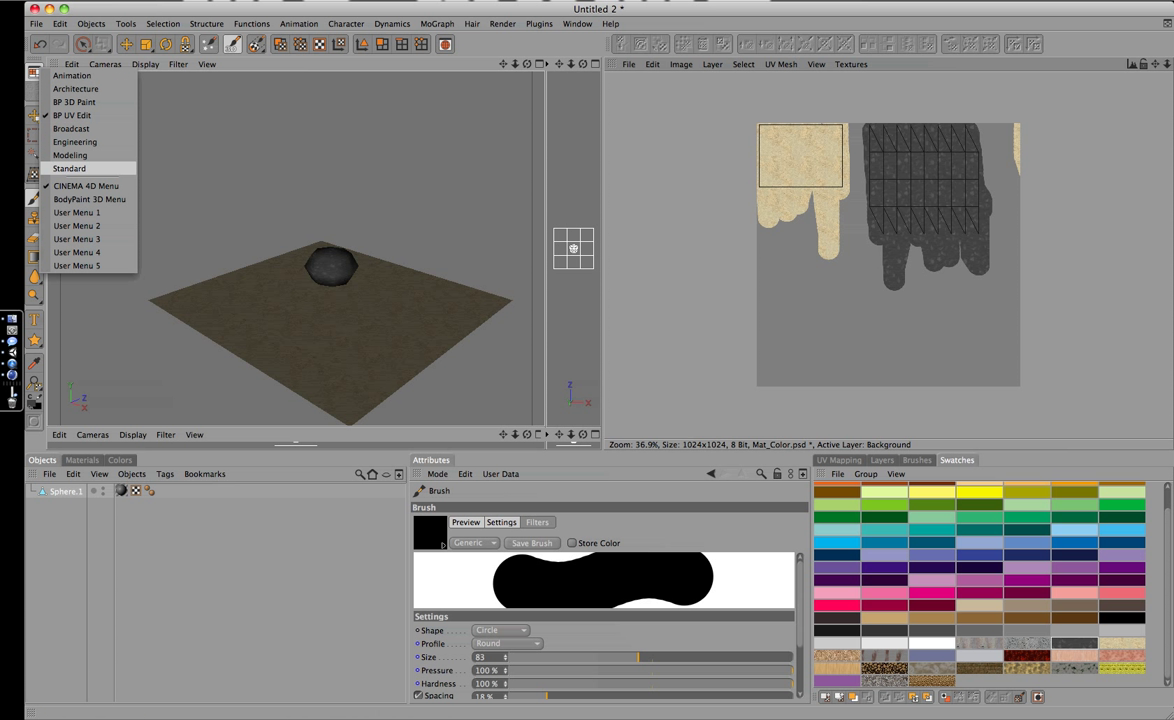
Step: Switch back to the Standard layout and bring up the Cinema 4D tags for Sphere.1
left_click(69, 168)
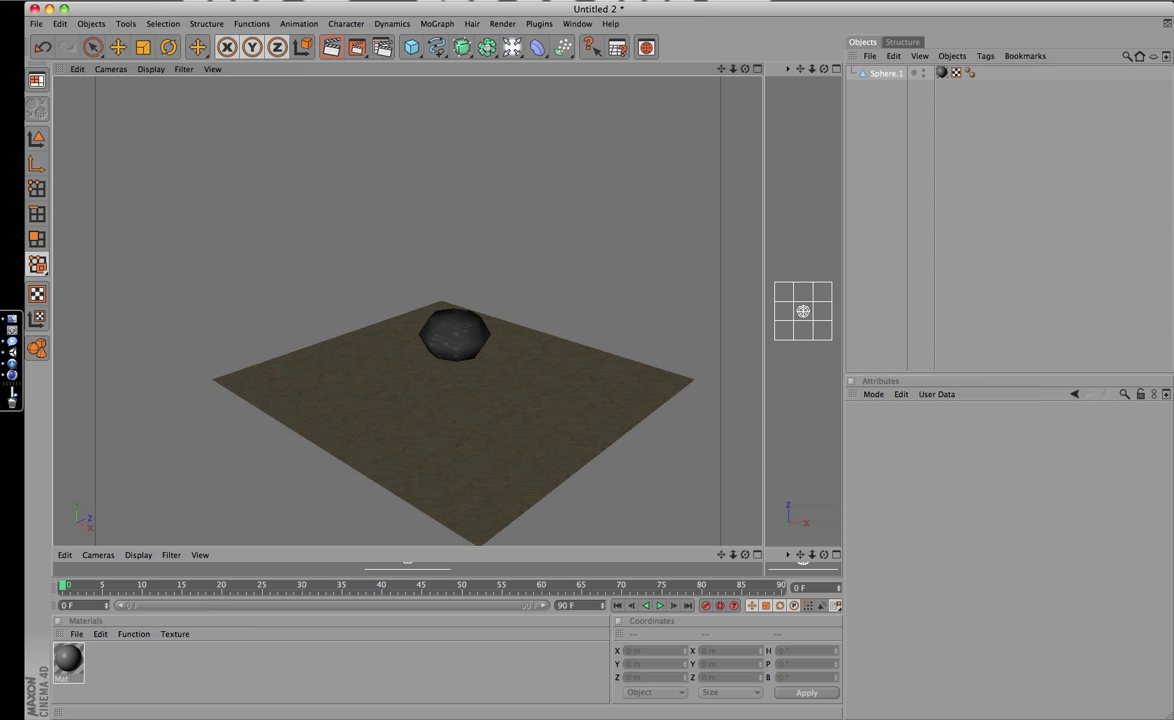
left_click(985, 56)
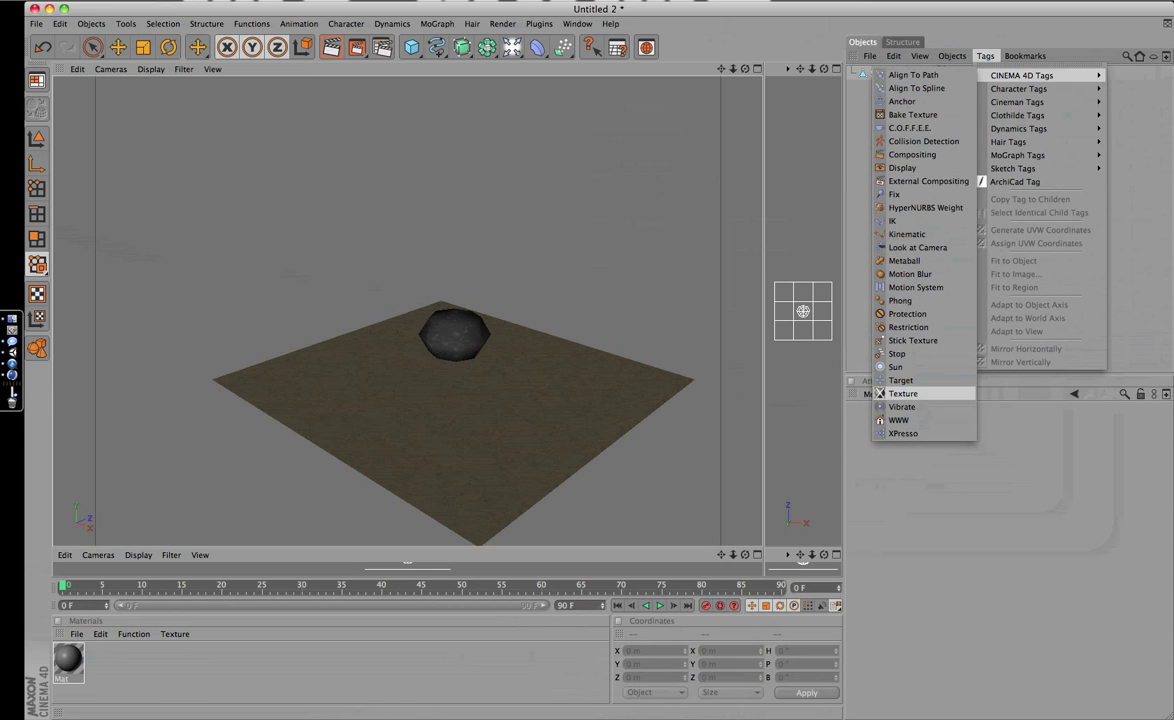
Step: Add a Texture tag using the Mat material to Sphere.1 and move it last
left_click(903, 393)
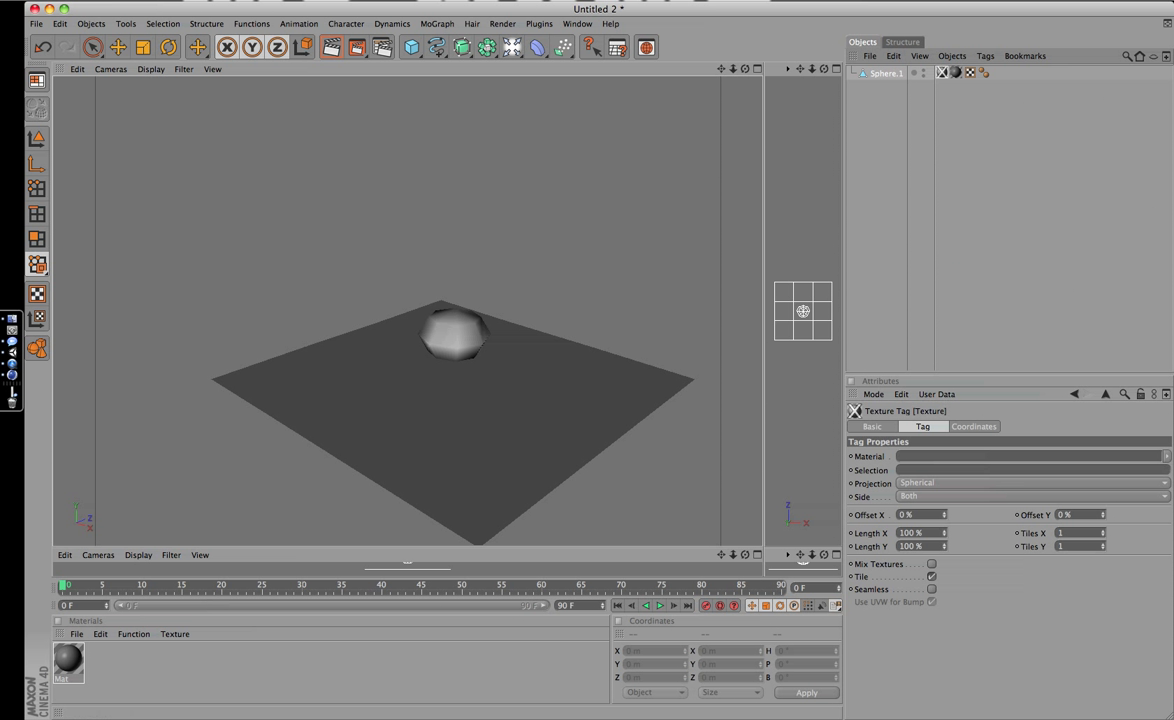
left_click_drag(68, 658, 941, 72)
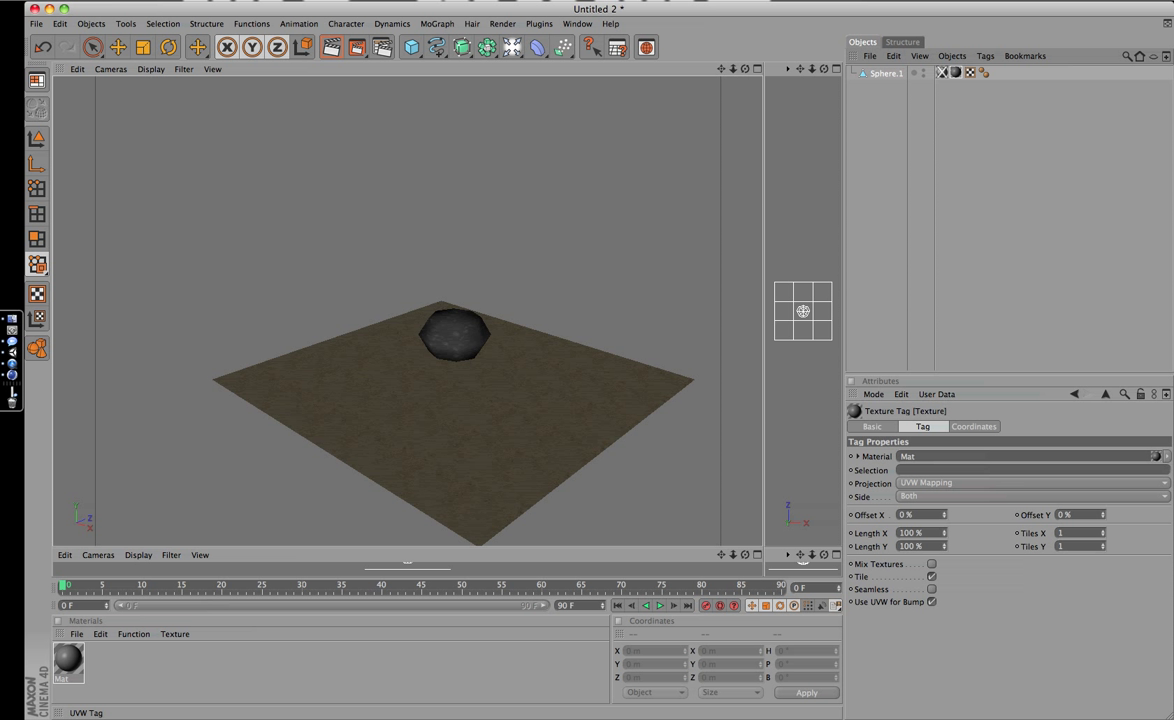
left_click(969, 72)
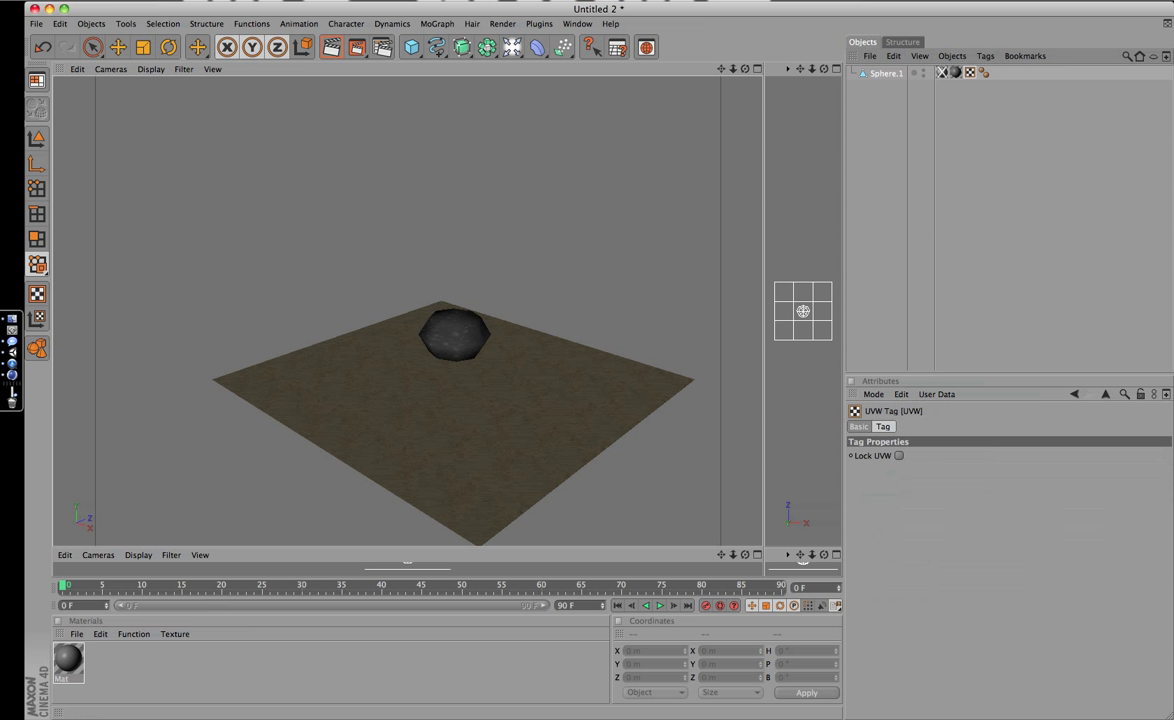
left_click(956, 72)
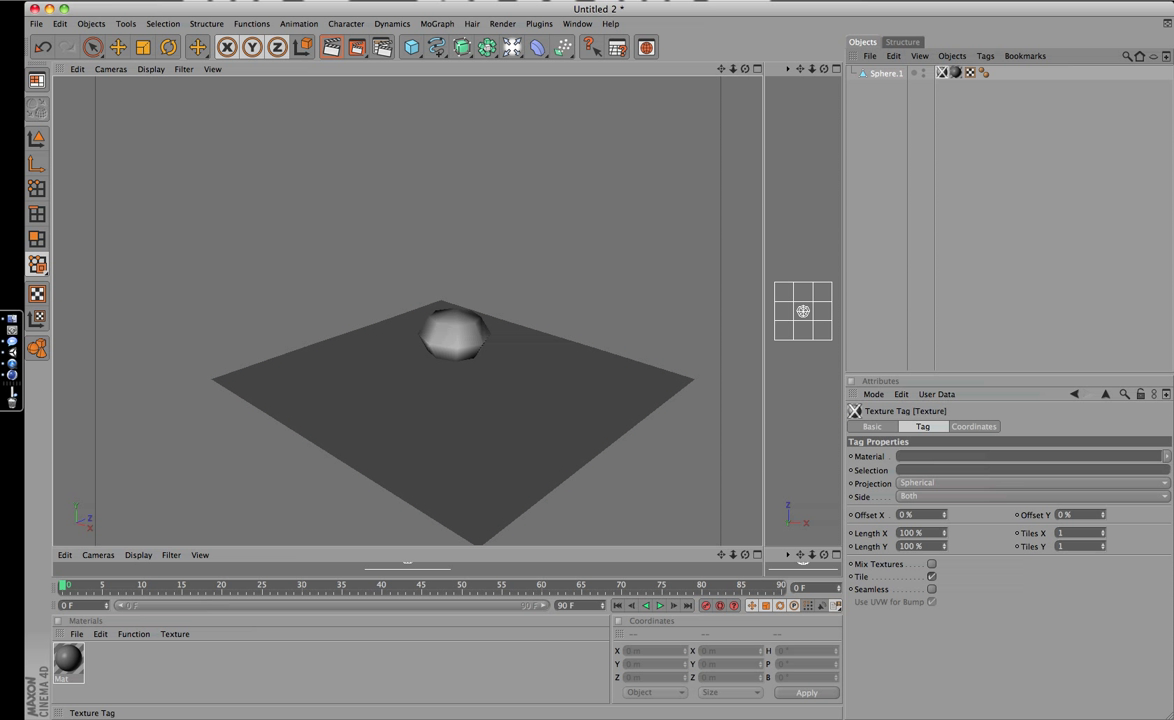
left_click_drag(941, 72, 895, 72)
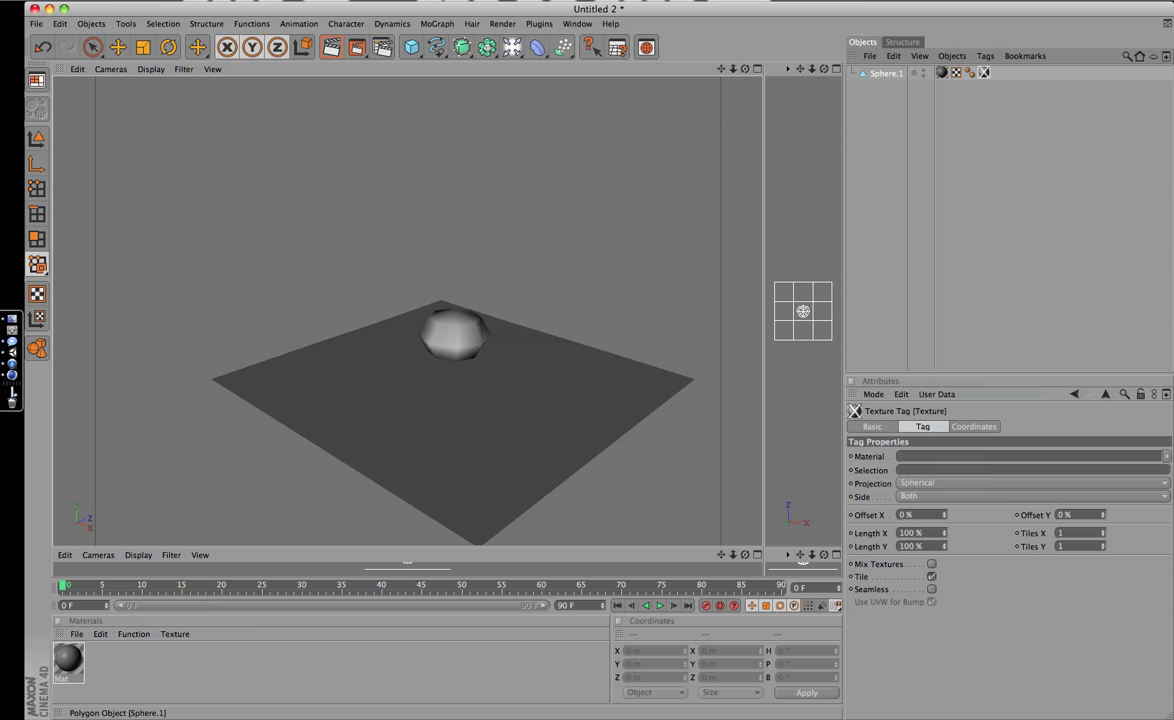
left_click(941, 72)
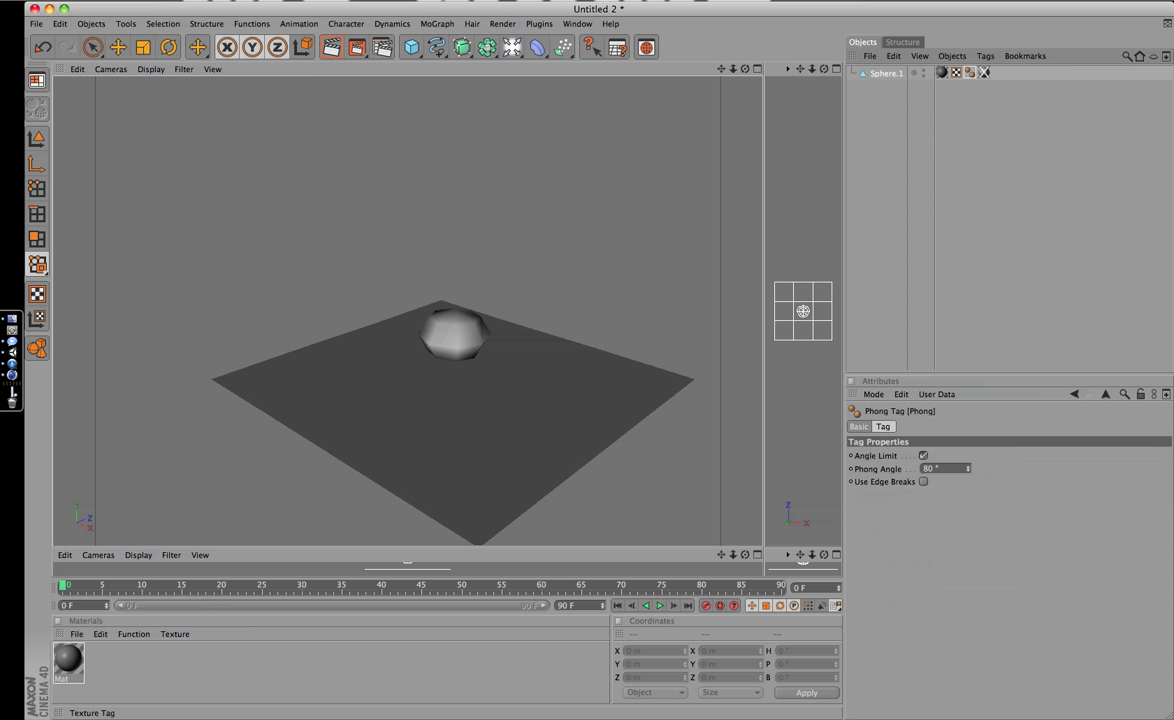
left_click(984, 72)
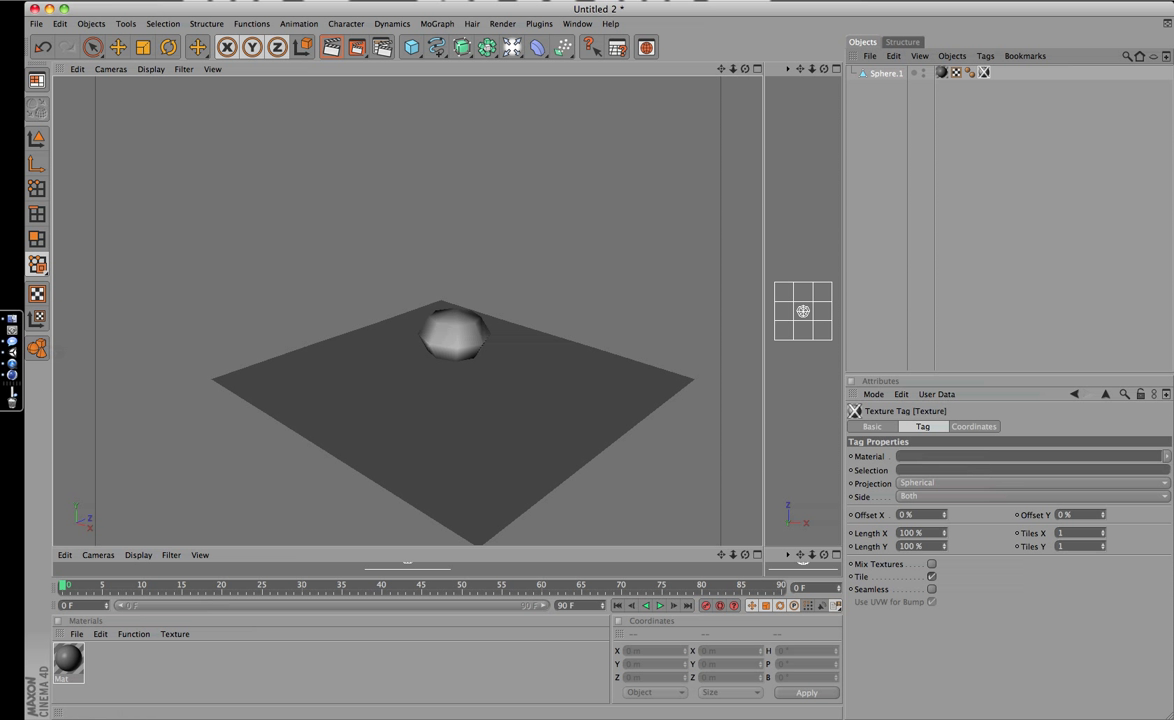
Step: Create the new material Mat.1 and generate UVW coordinates from the sphere's texture tag
left_click(76, 634)
left_click(90, 466)
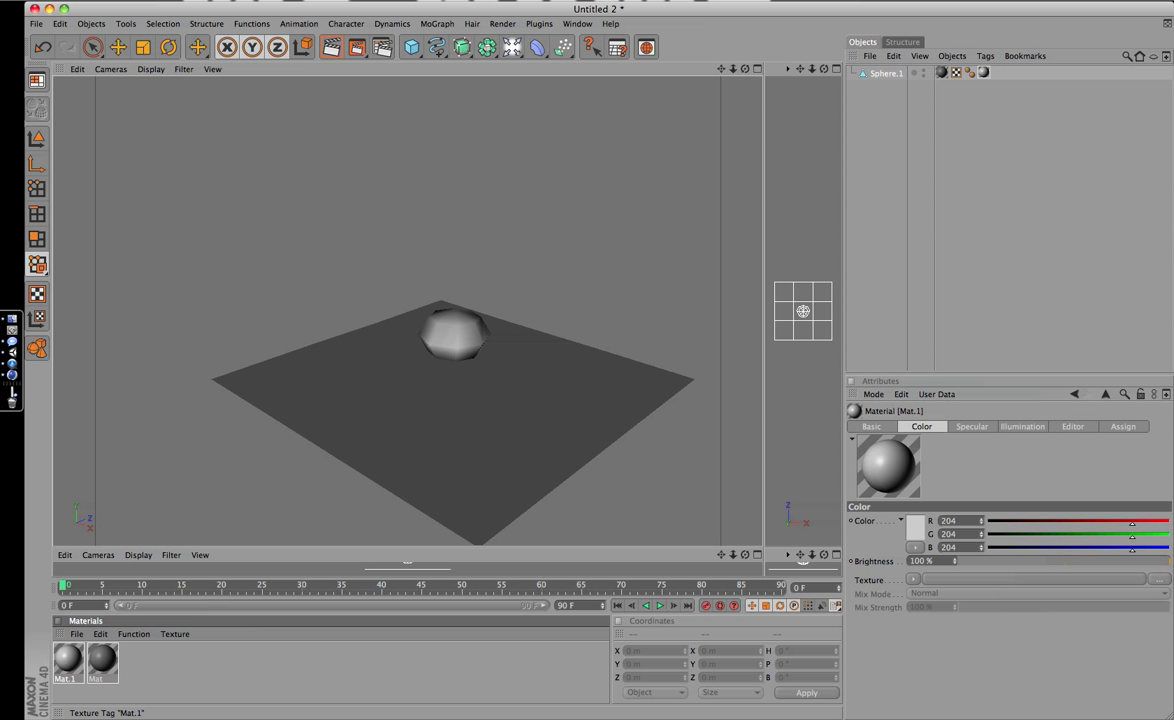
left_click(984, 73)
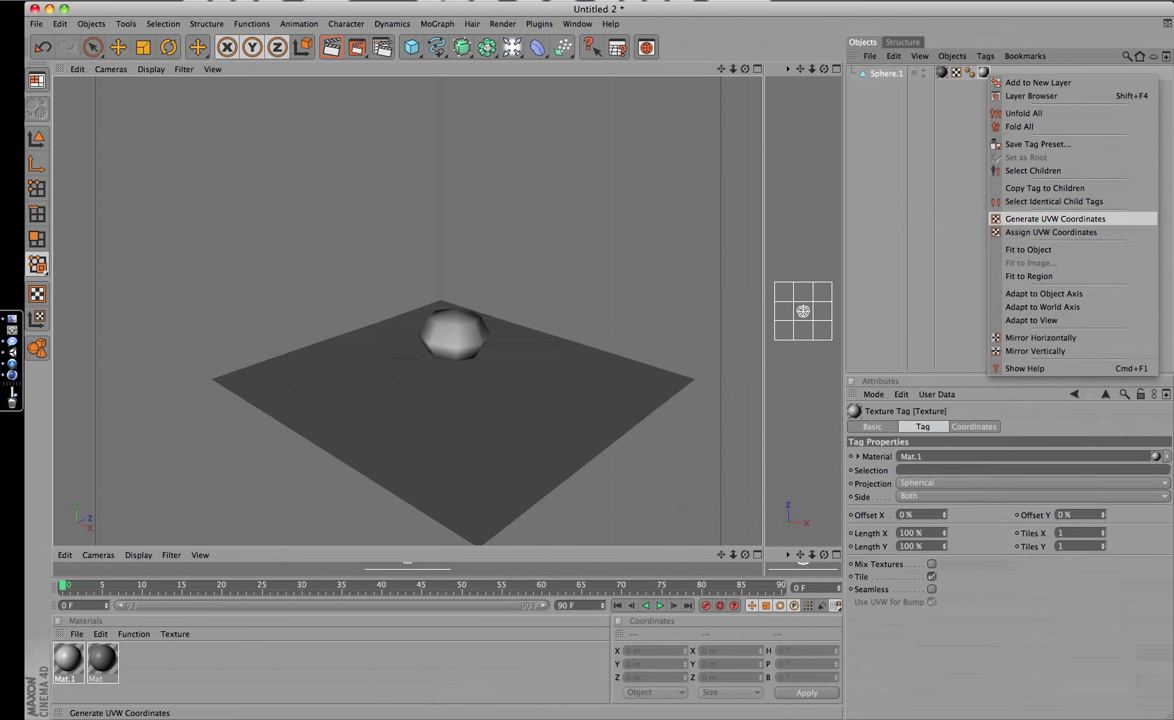
left_click(1055, 218)
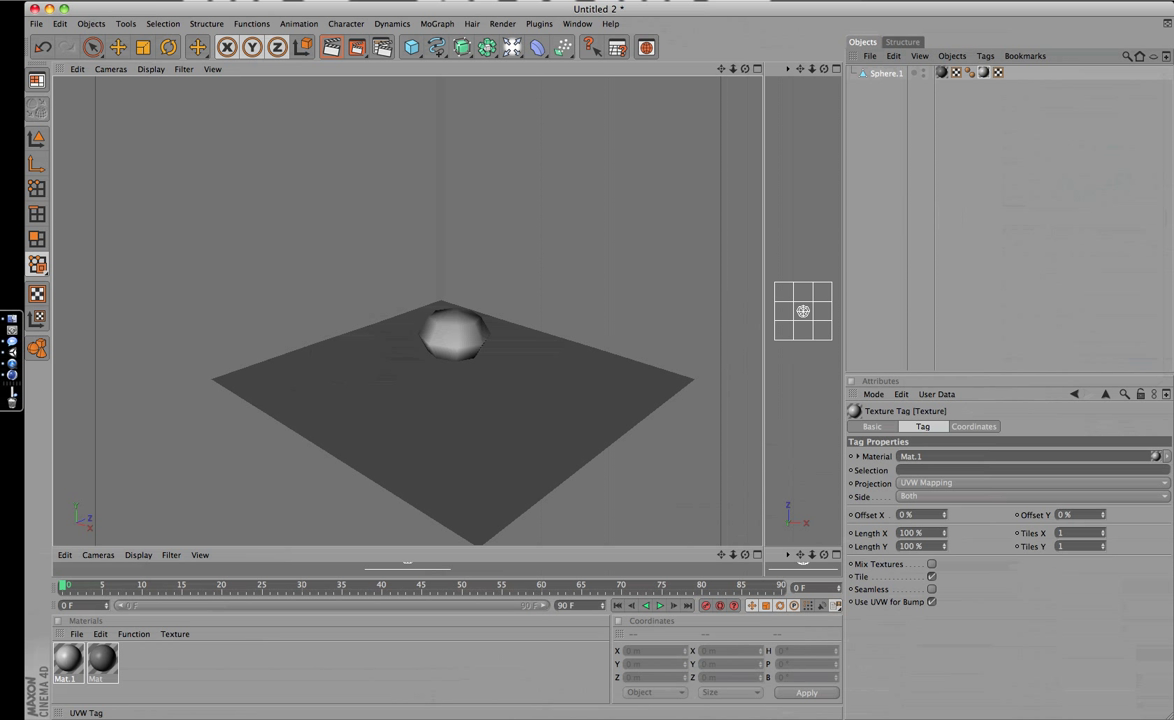
Step: Switch on Lock UVW in Sphere.1's new UVW tag
left_click(956, 72)
left_click(899, 455)
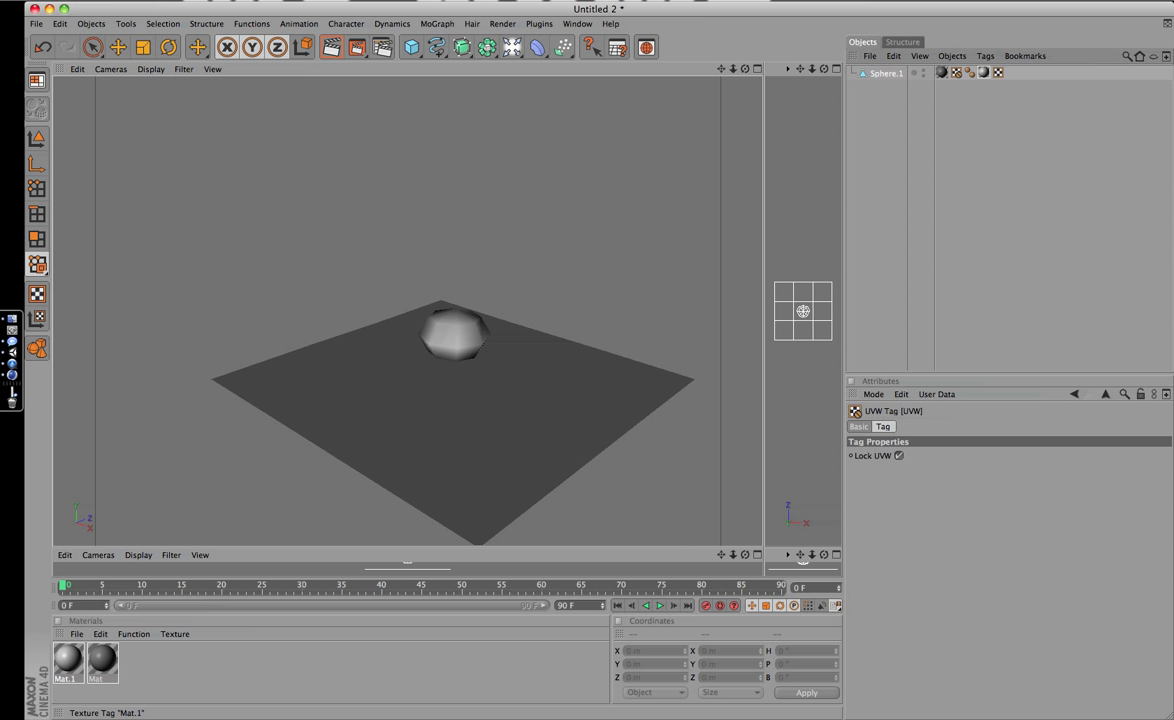
left_click(984, 72)
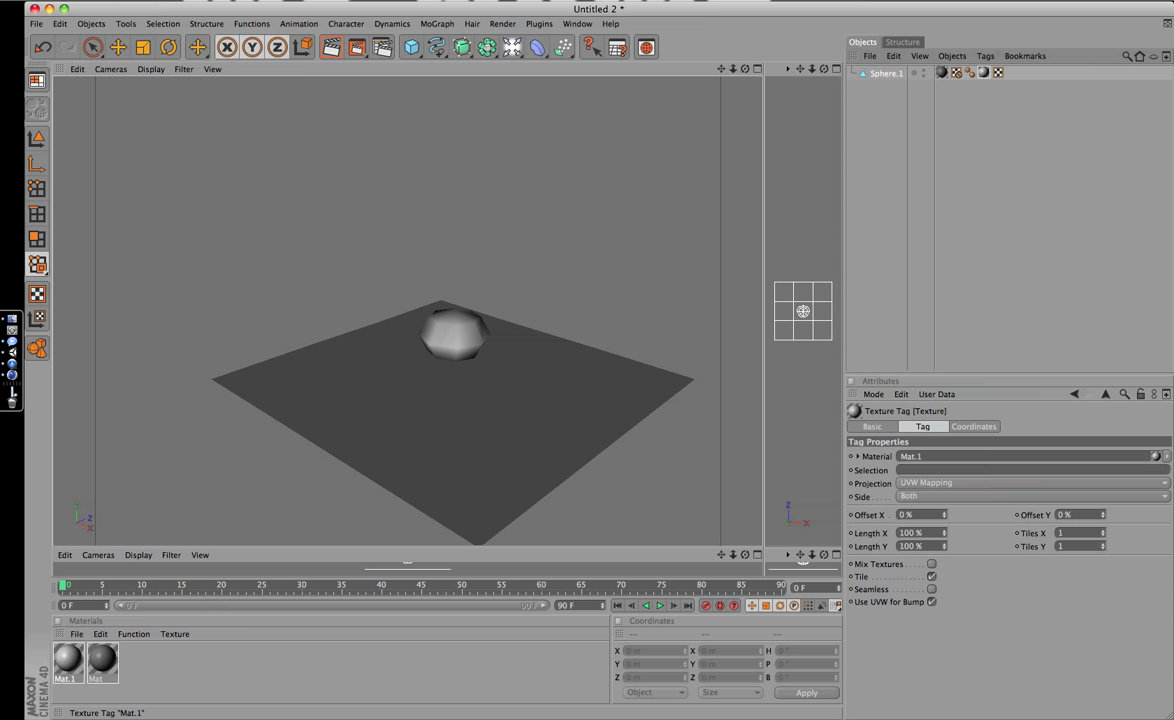
left_click(997, 73)
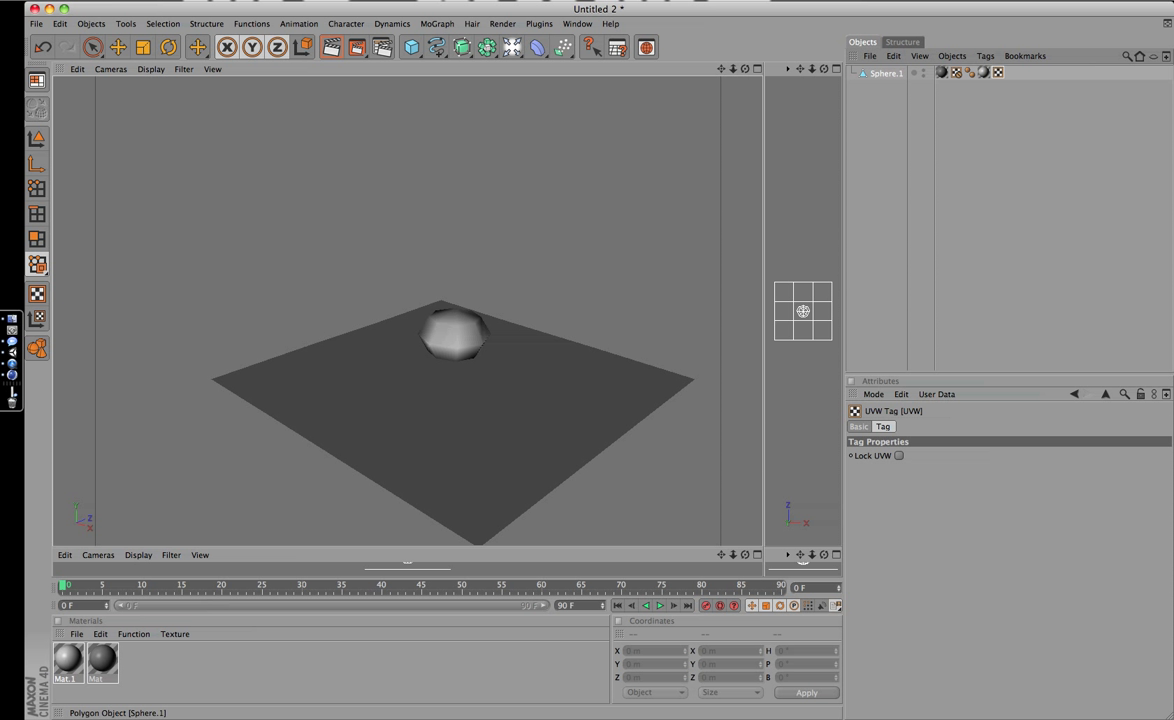
left_click(984, 73)
left_click(997, 73)
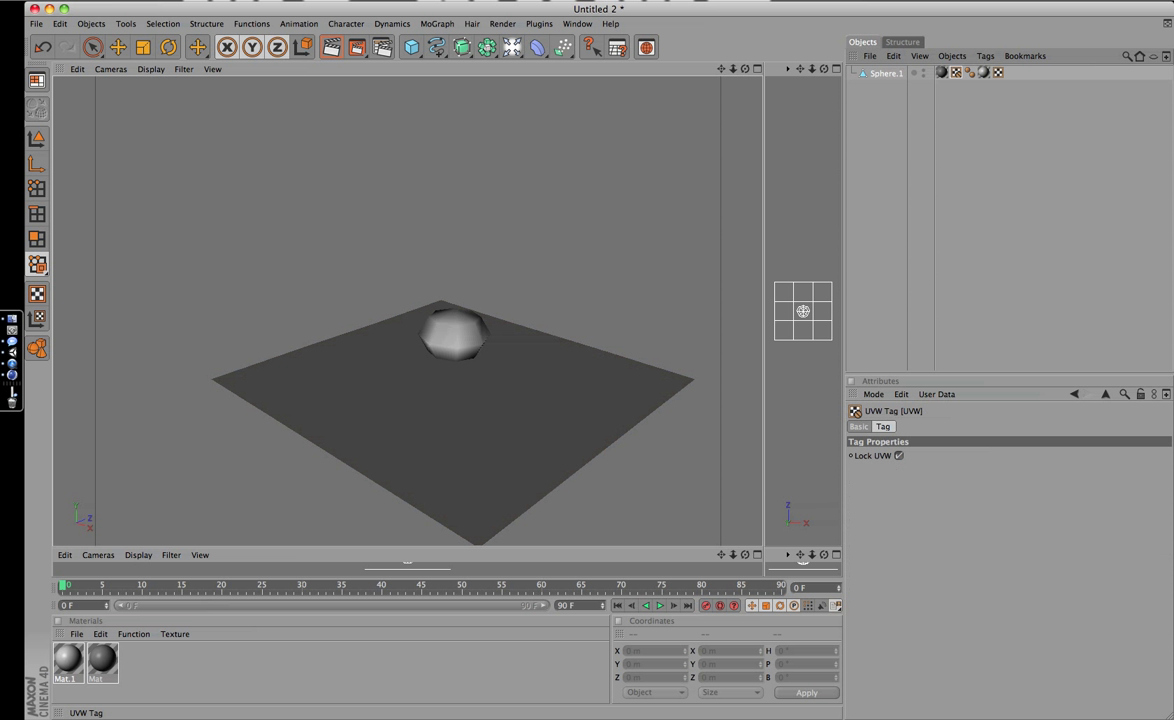
left_click(899, 455)
left_click(984, 73)
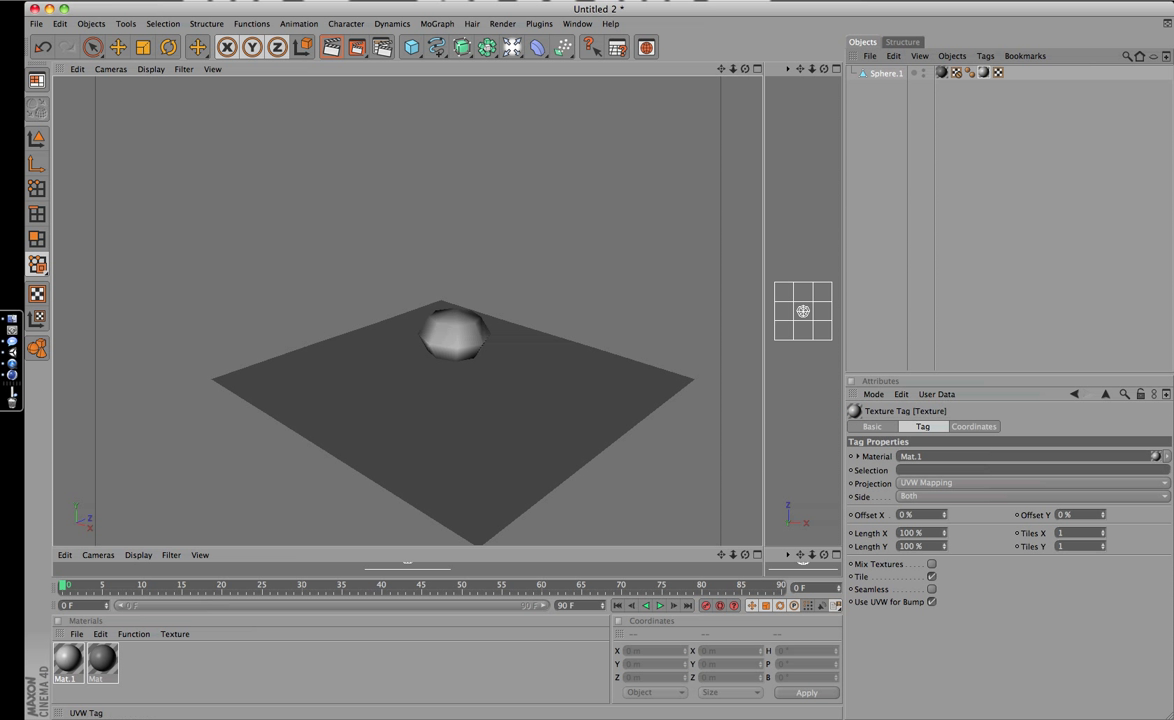
left_click(997, 73)
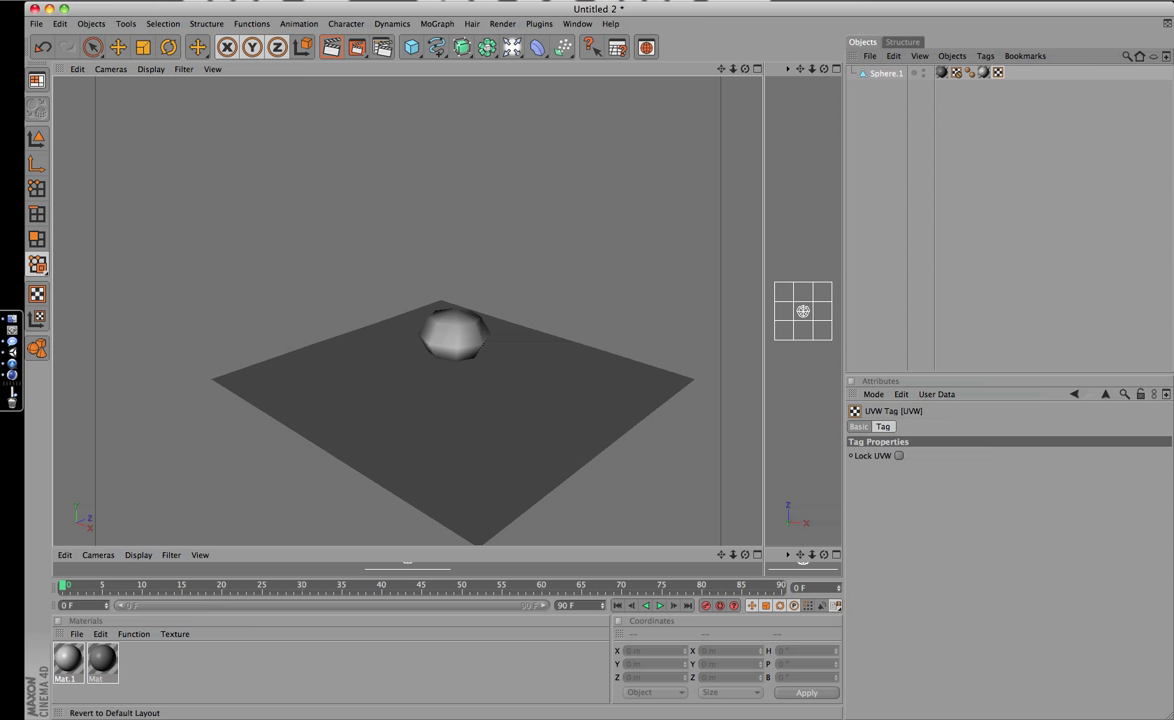
left_click(899, 455)
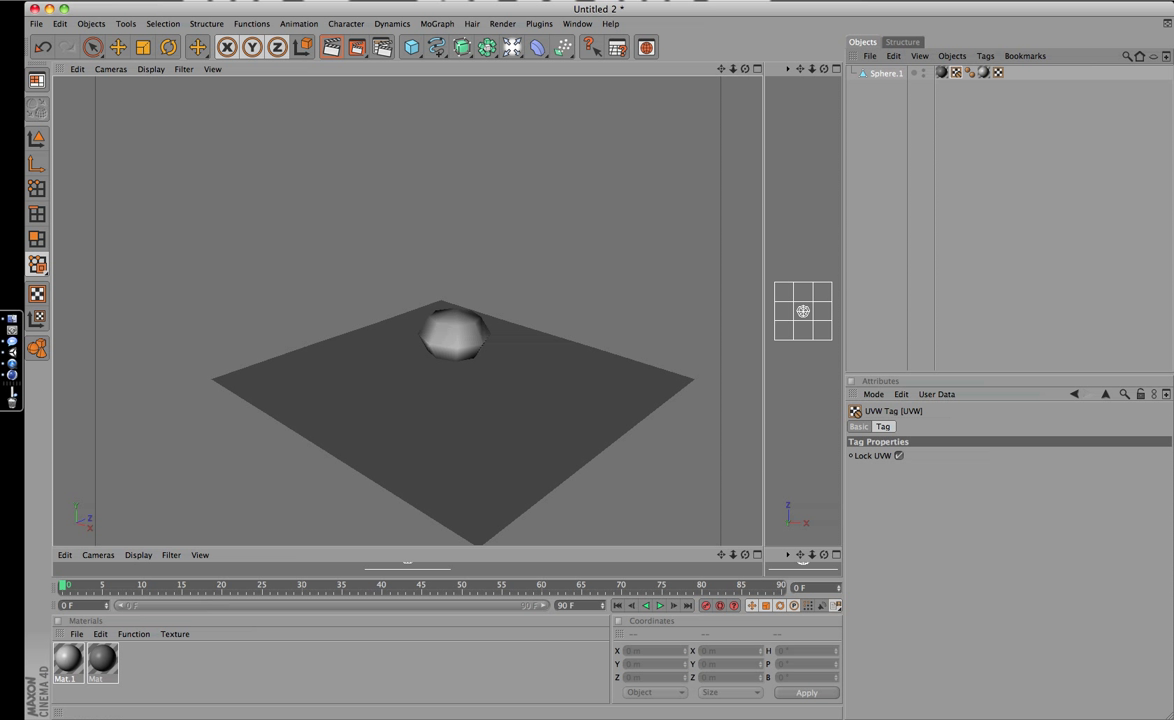
left_click(899, 455)
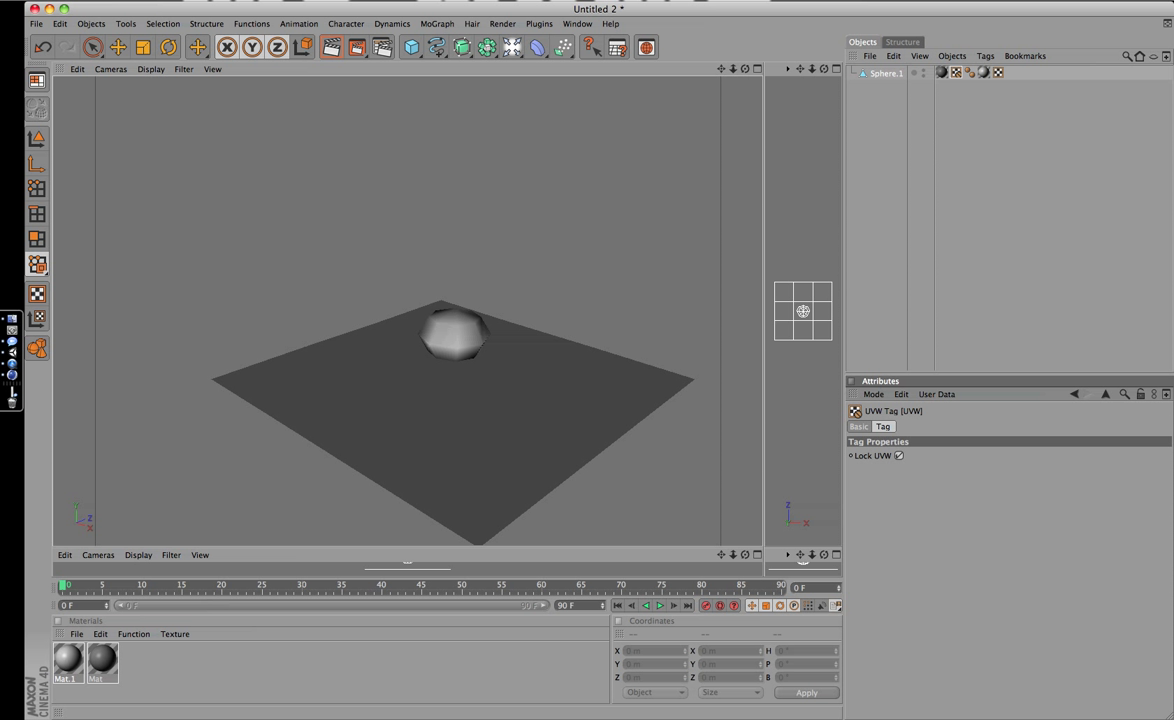
left_click(37, 80)
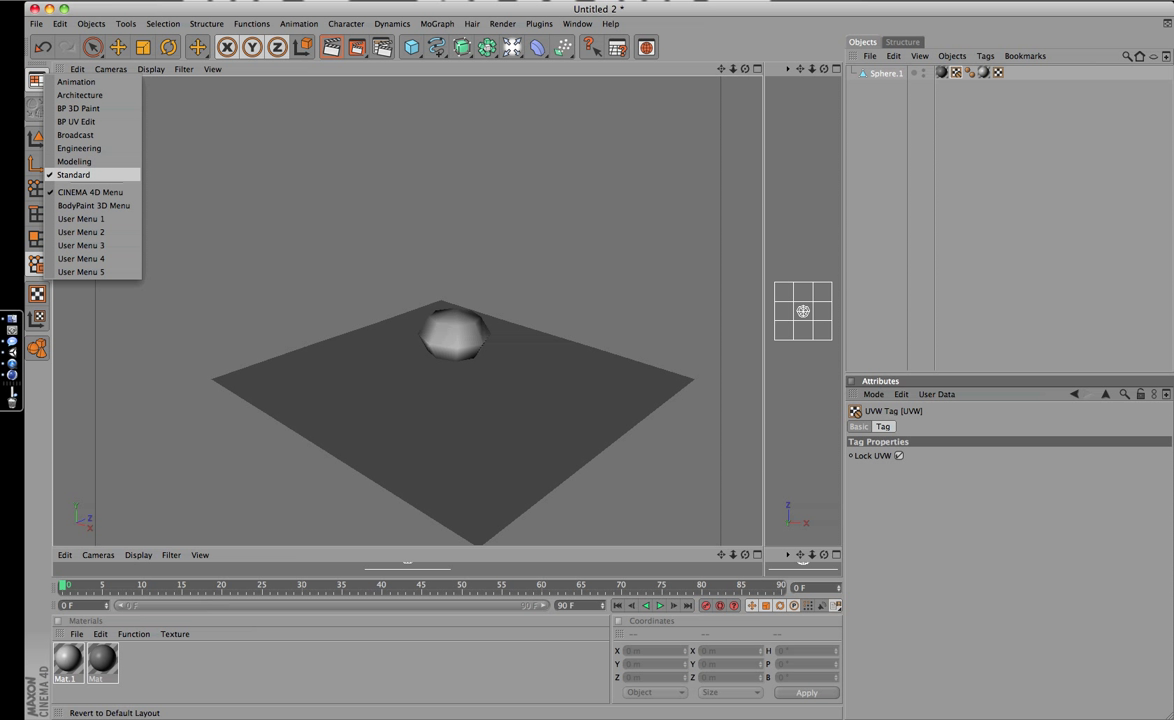
Step: In the BP UV Edit layout, show Sphere.1's UV mesh and select all its polygons
left_click(76, 121)
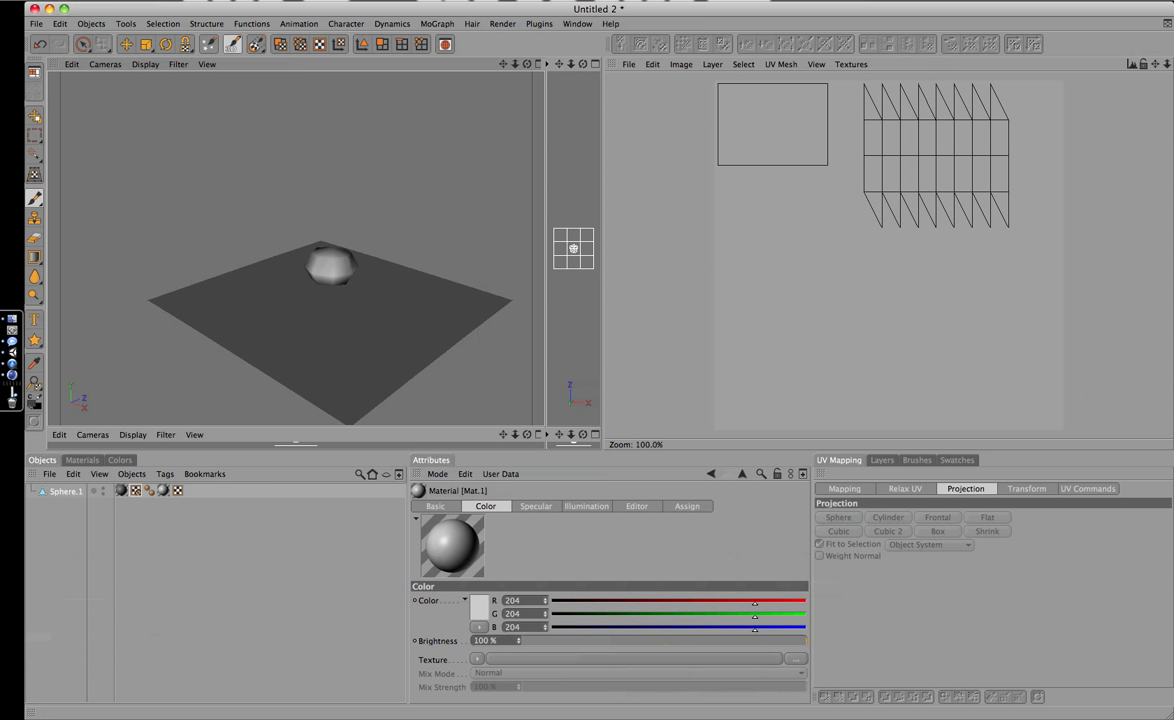
left_click(82, 44)
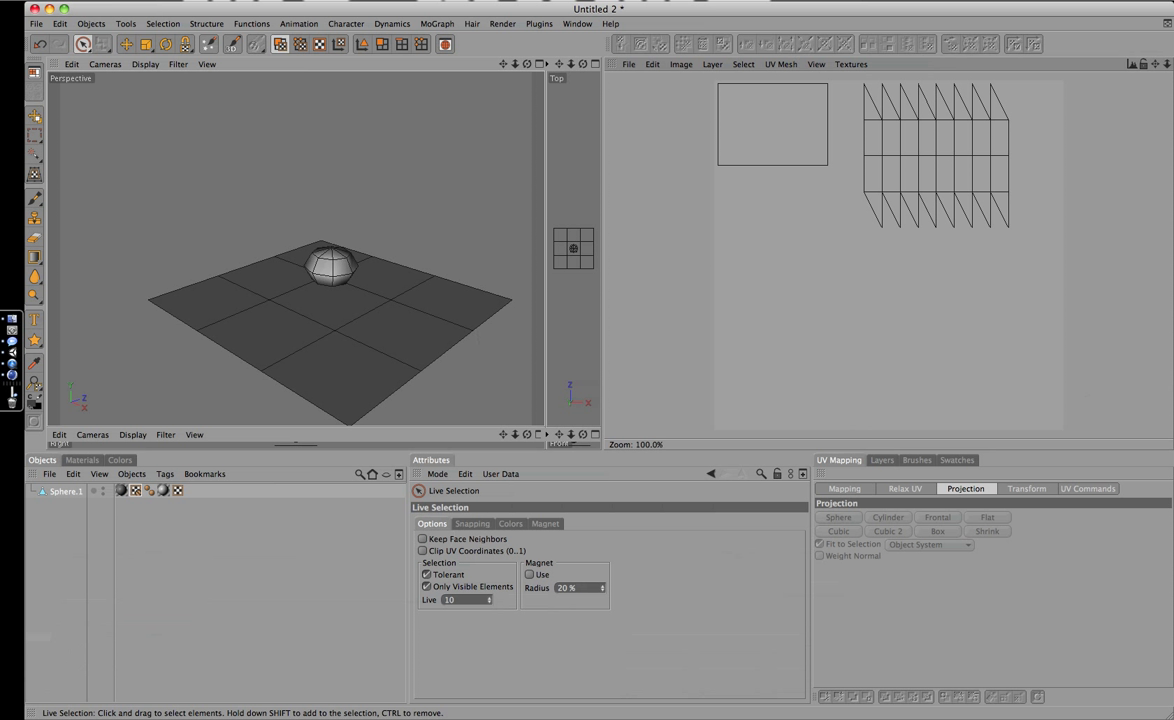
left_click(177, 491)
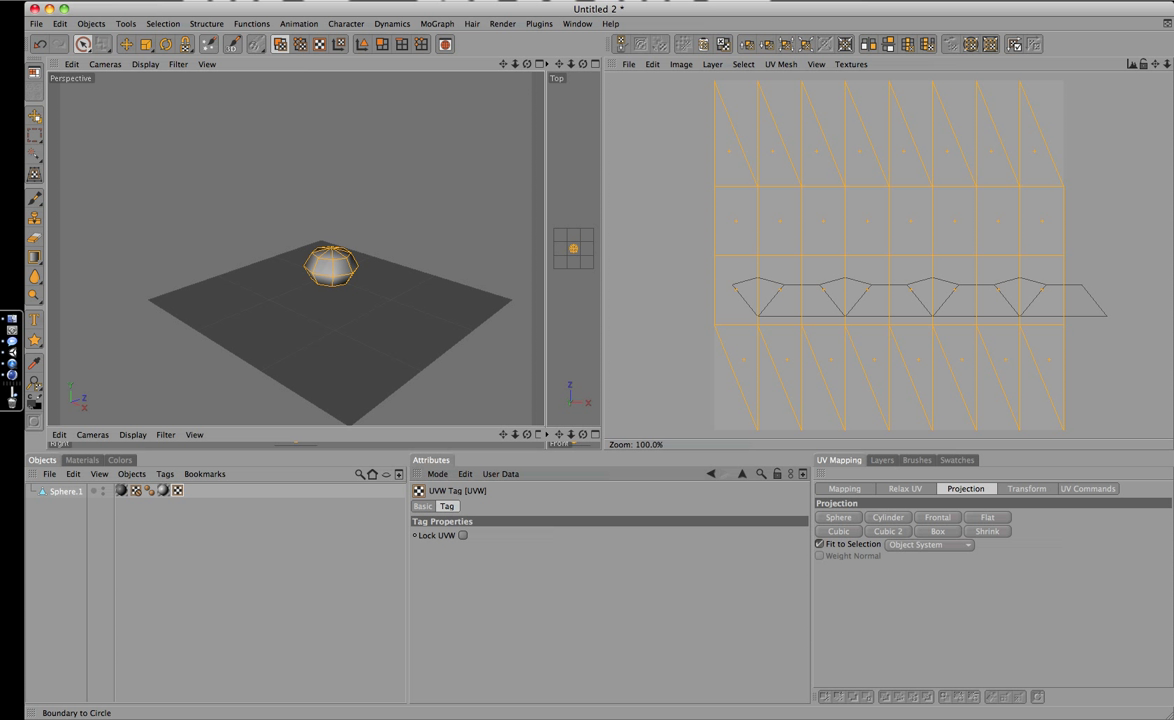
key("ctrl+a")
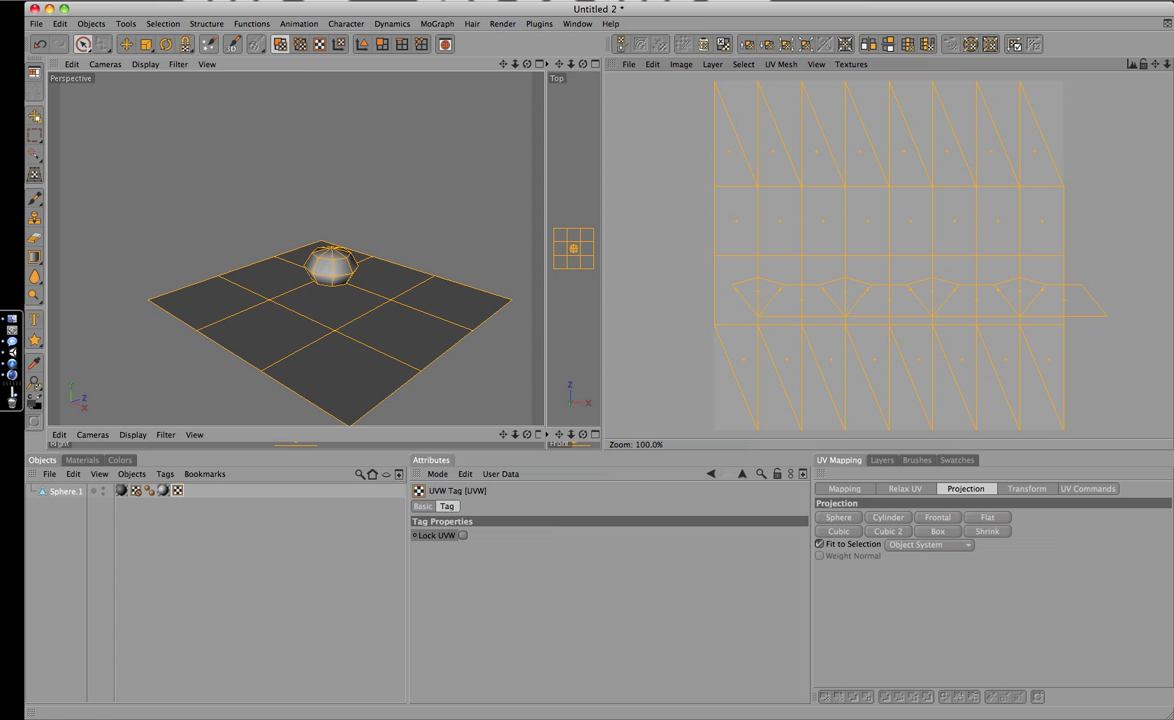
left_click(844, 488)
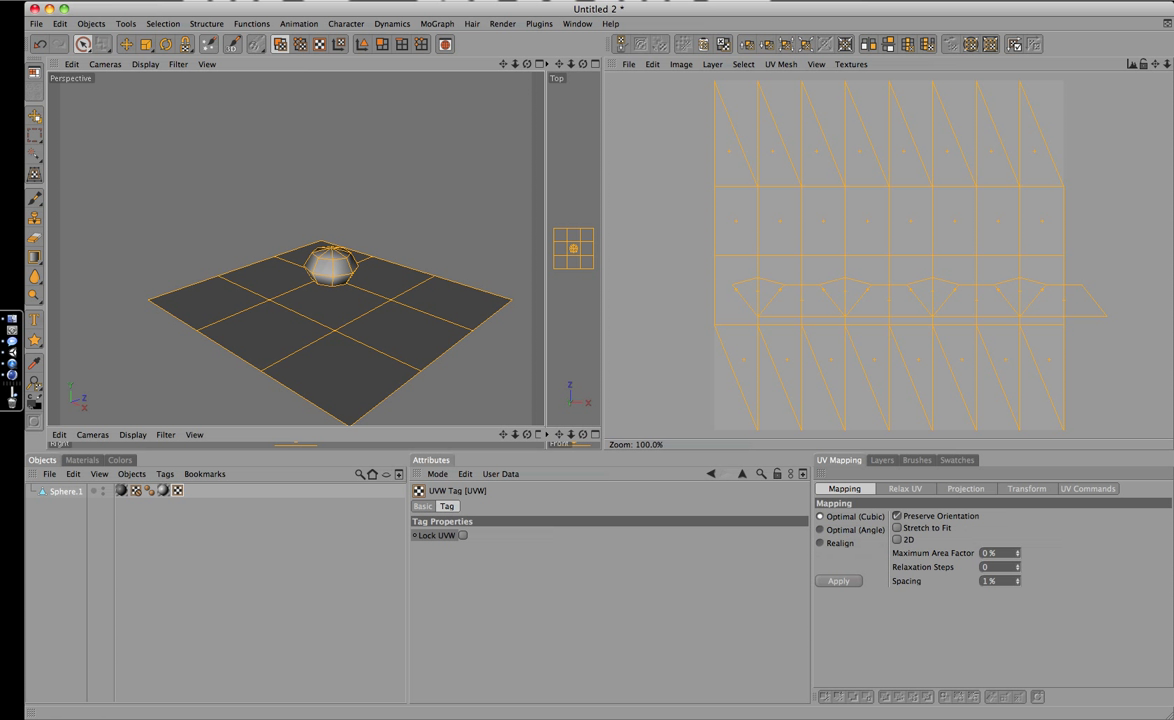
Step: Unwrap Sphere.1's UVs into a non-overlapping grid and assign Mat.1 to its texture tag
left_click(838, 580)
left_click(121, 491)
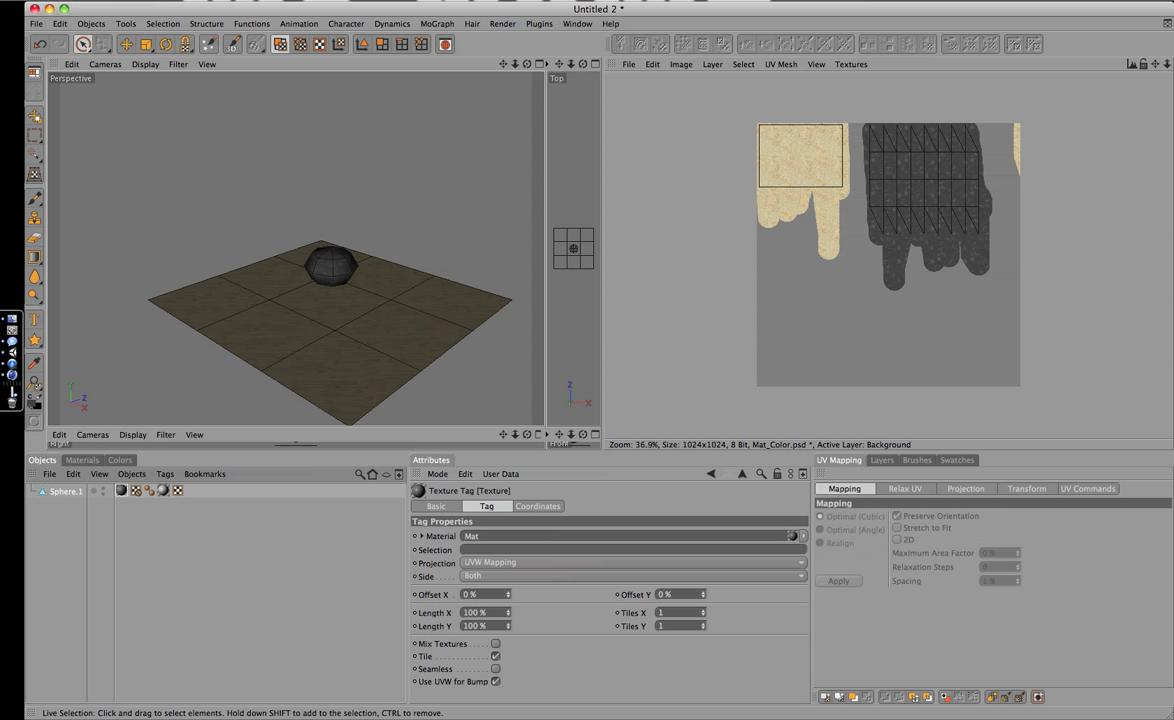
left_click(136, 491)
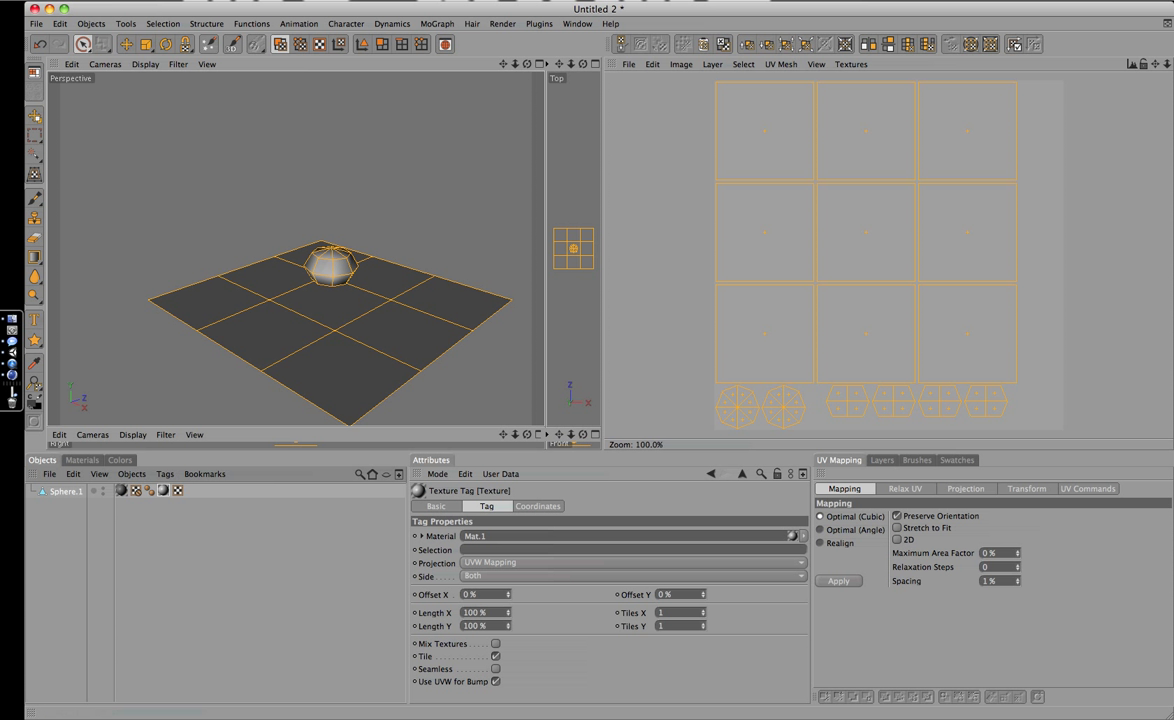
Step: Pick the Brush tool and return to the Standard layout
left_click(35, 198)
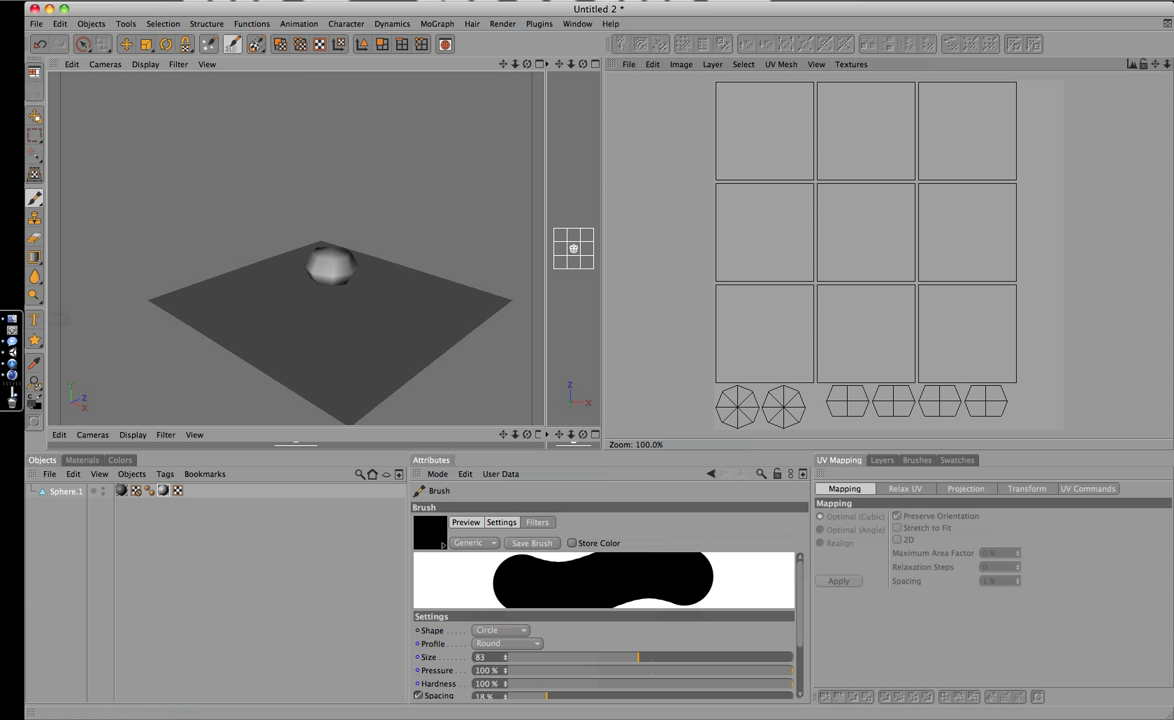
left_click(34, 72)
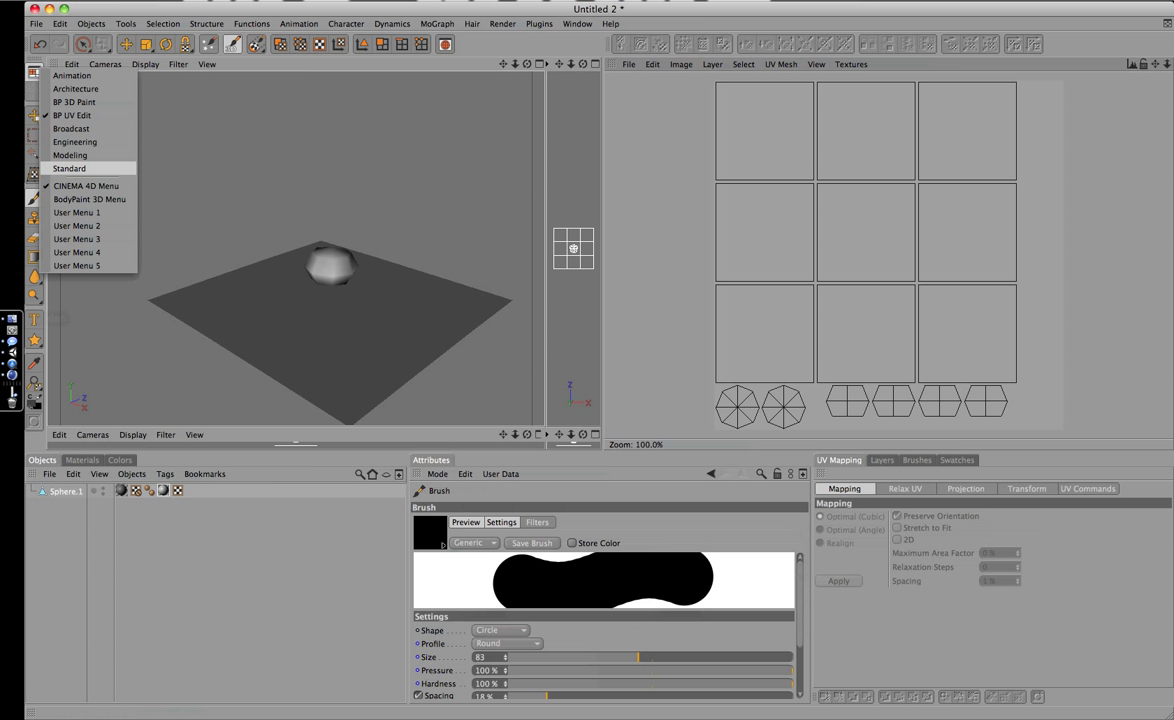
left_click(70, 168)
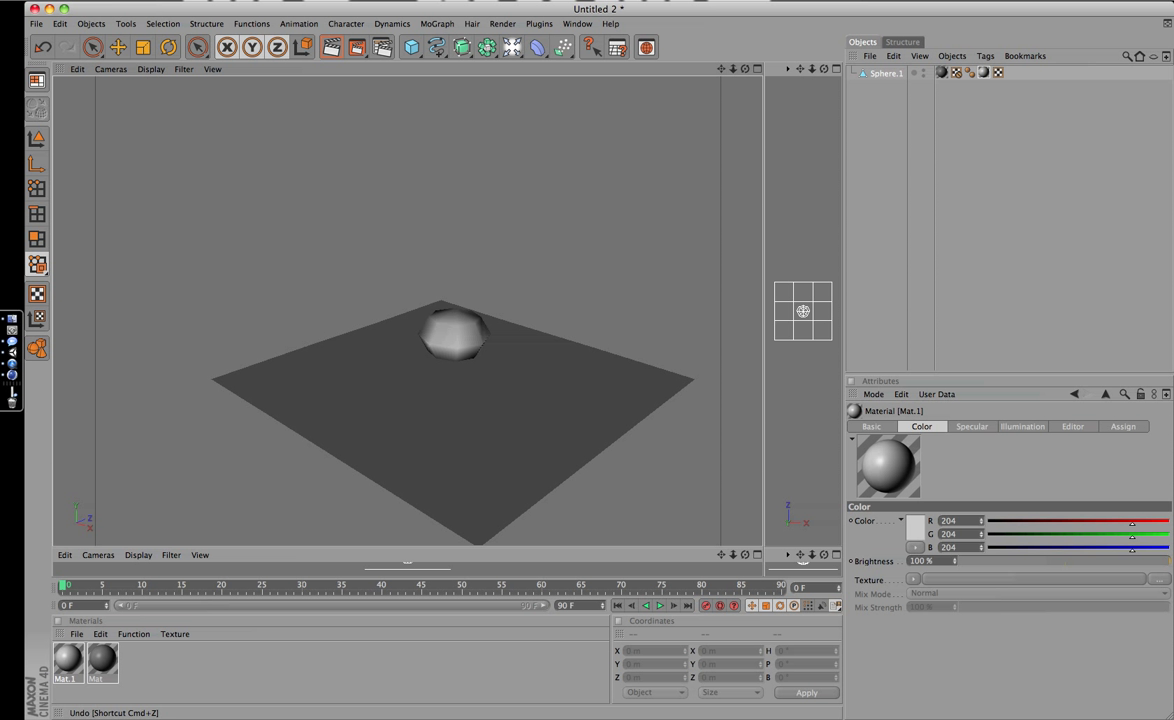
Step: Save the scene and its textures to the Desktop as TESTC4D.c4d
left_click(36, 23)
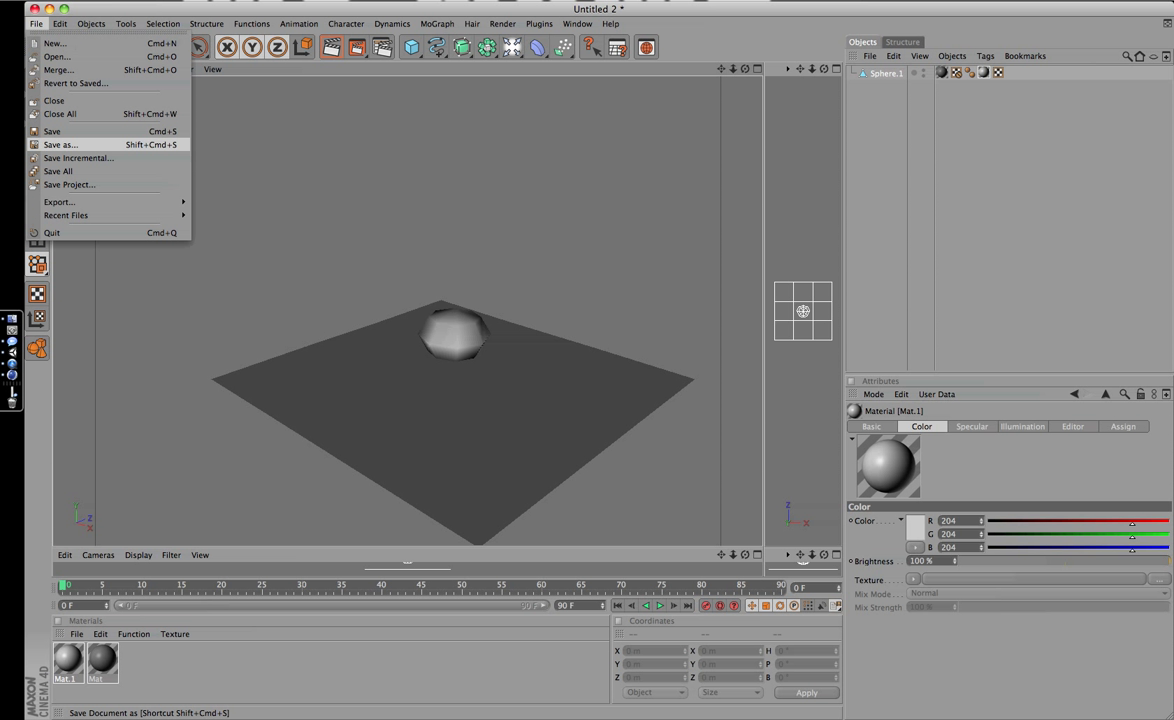
left_click(60, 145)
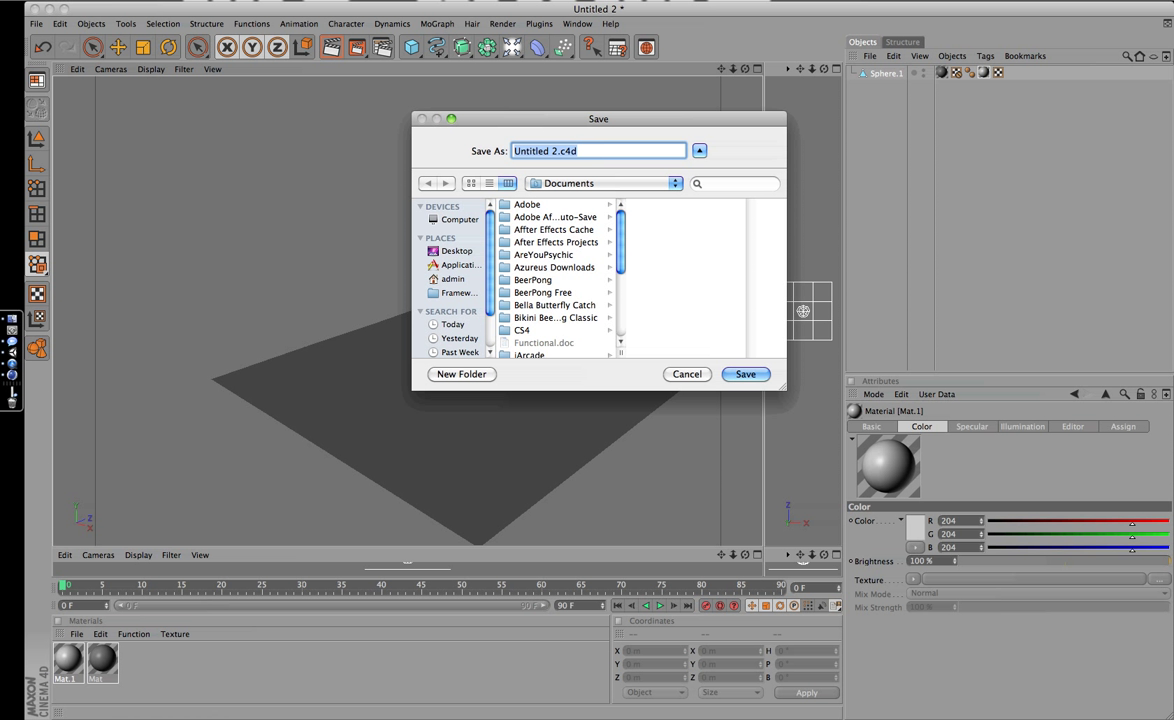
left_click(577, 151)
left_click(457, 251)
left_click(557, 151)
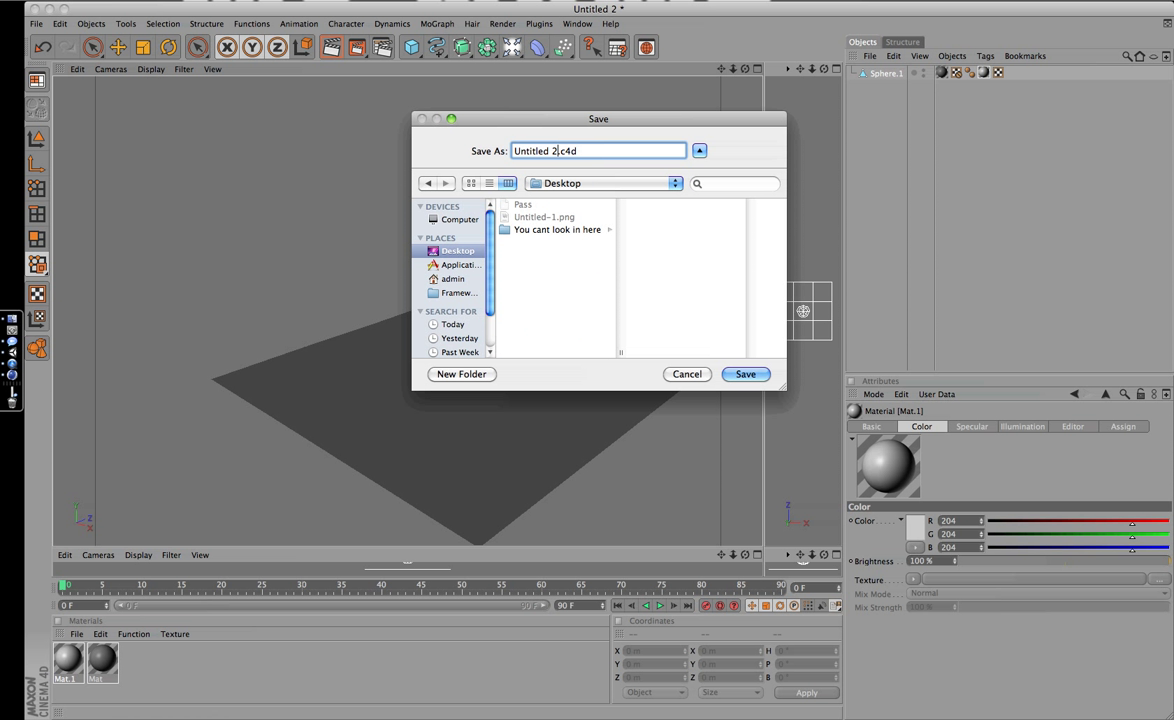
left_click_drag(557, 151, 514, 151)
type("TEST")
type("C4D")
left_click_drag(556, 151, 575, 151)
key("Return")
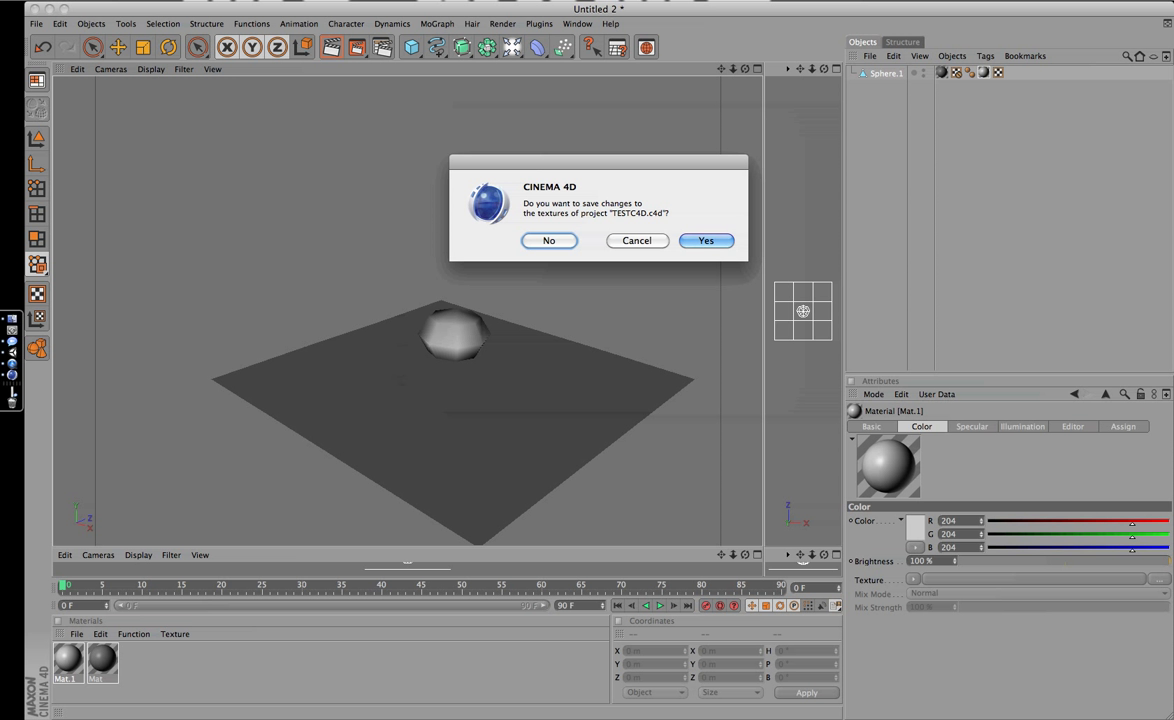
key("Return")
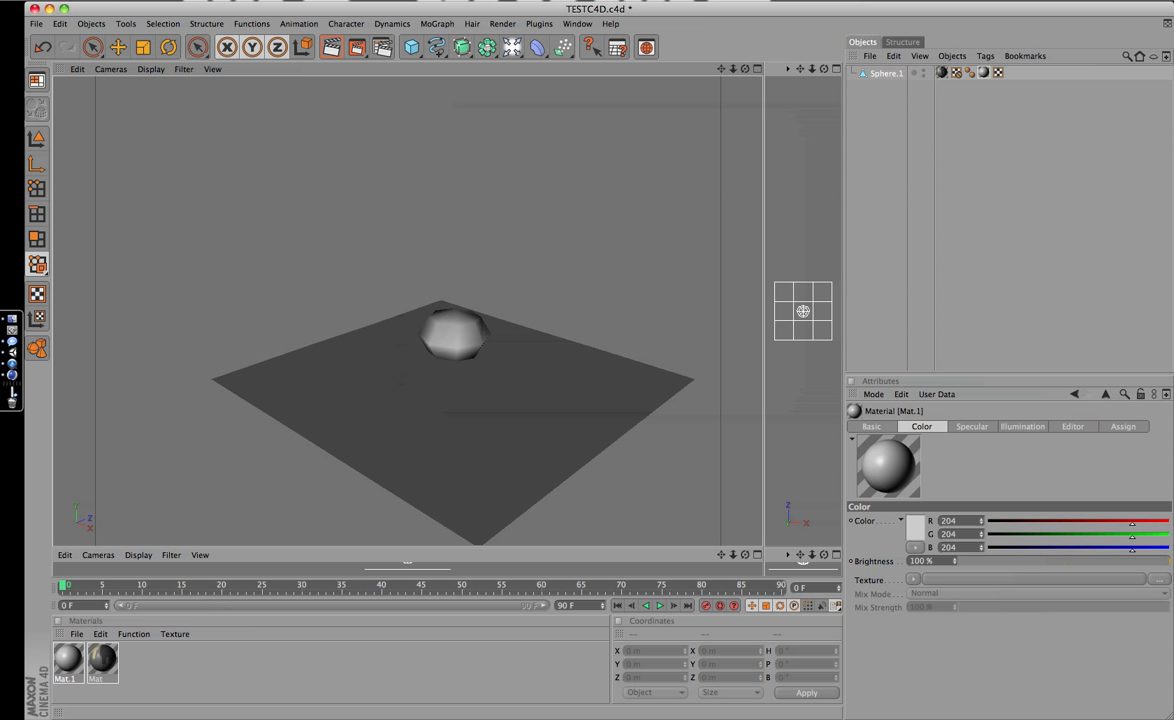
left_click(36, 23)
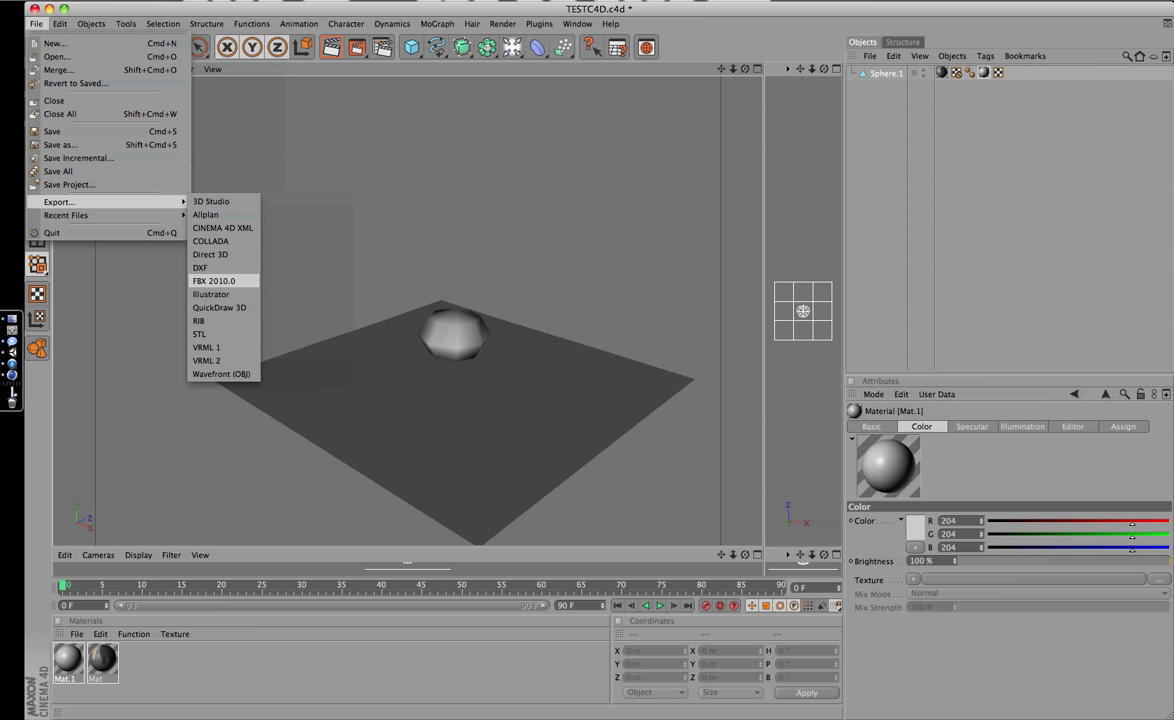
left_click(214, 281)
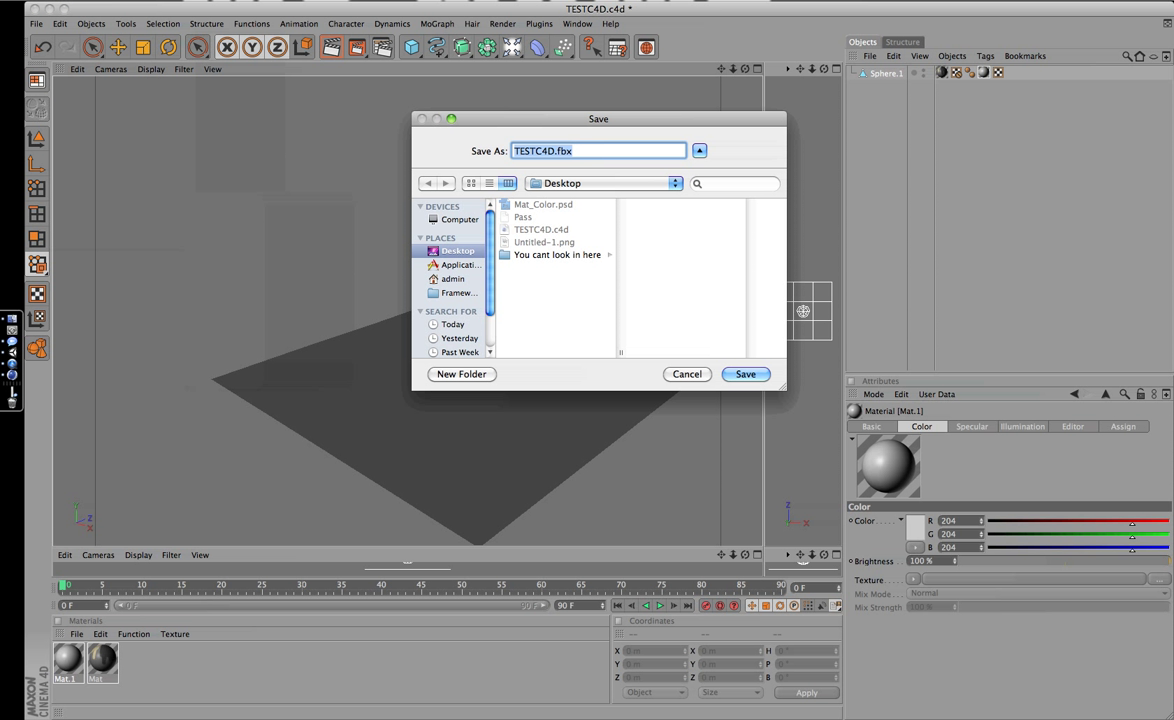
Step: Export the scene to the Desktop as TESTFBX.fbx, accepting the FBX 2010.0 export settings
left_click(556, 151)
key("BackSpace")
key("BackSpace")
key("BackSpace")
type("FBX")
key("Return")
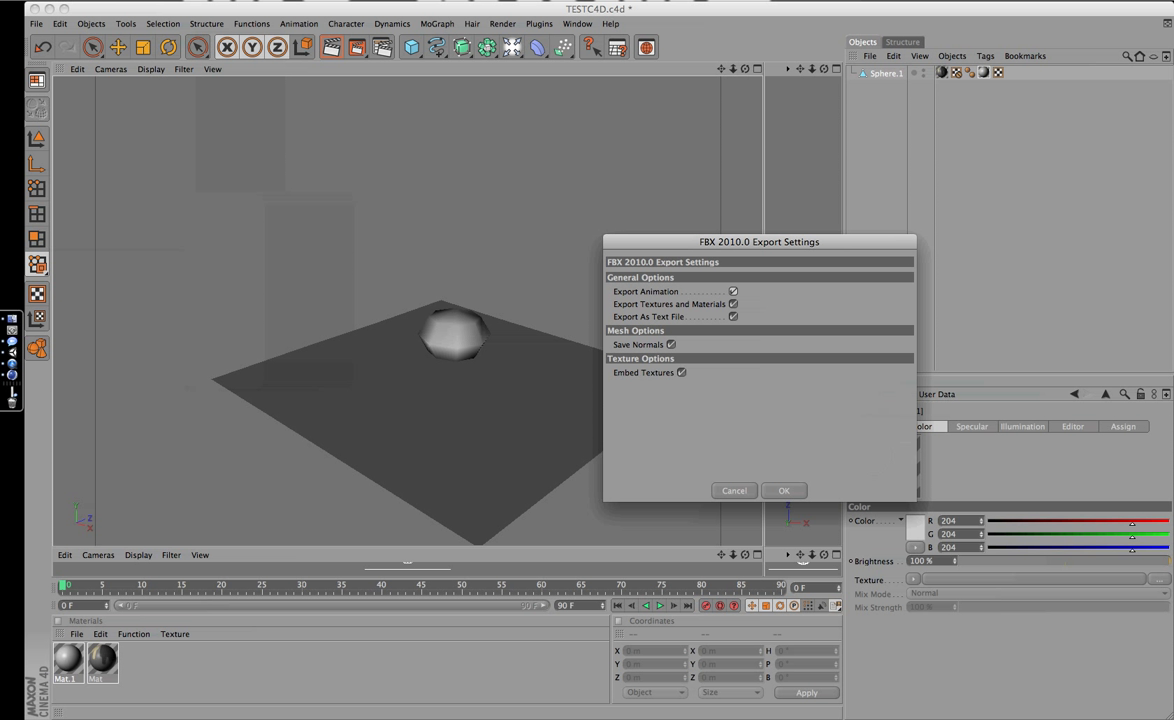
key("Return")
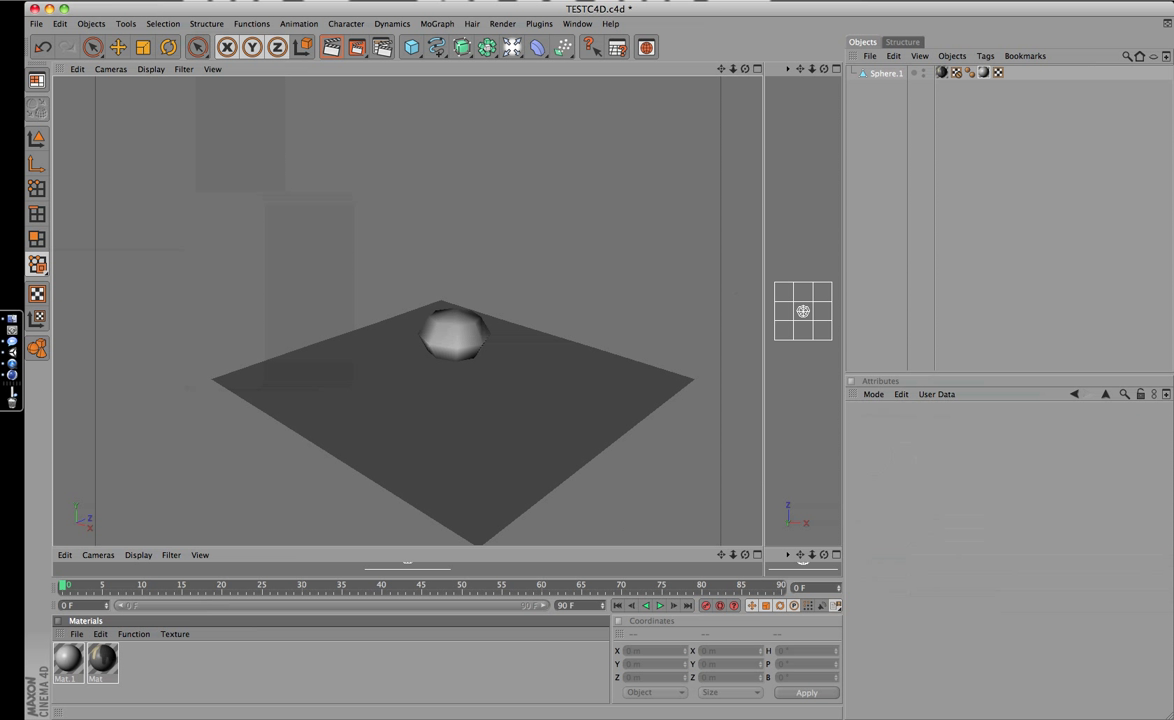
Step: Select the Mat material and switch to the BP UV Edit layout
left_click(102, 660)
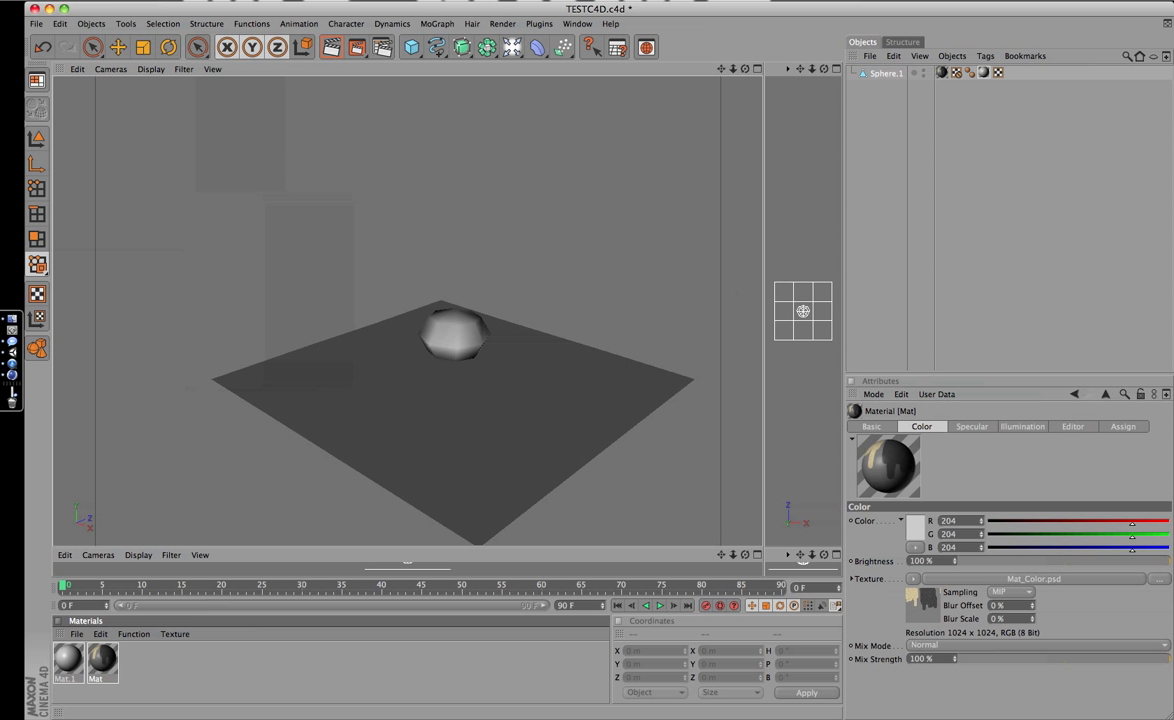
left_click(36, 23)
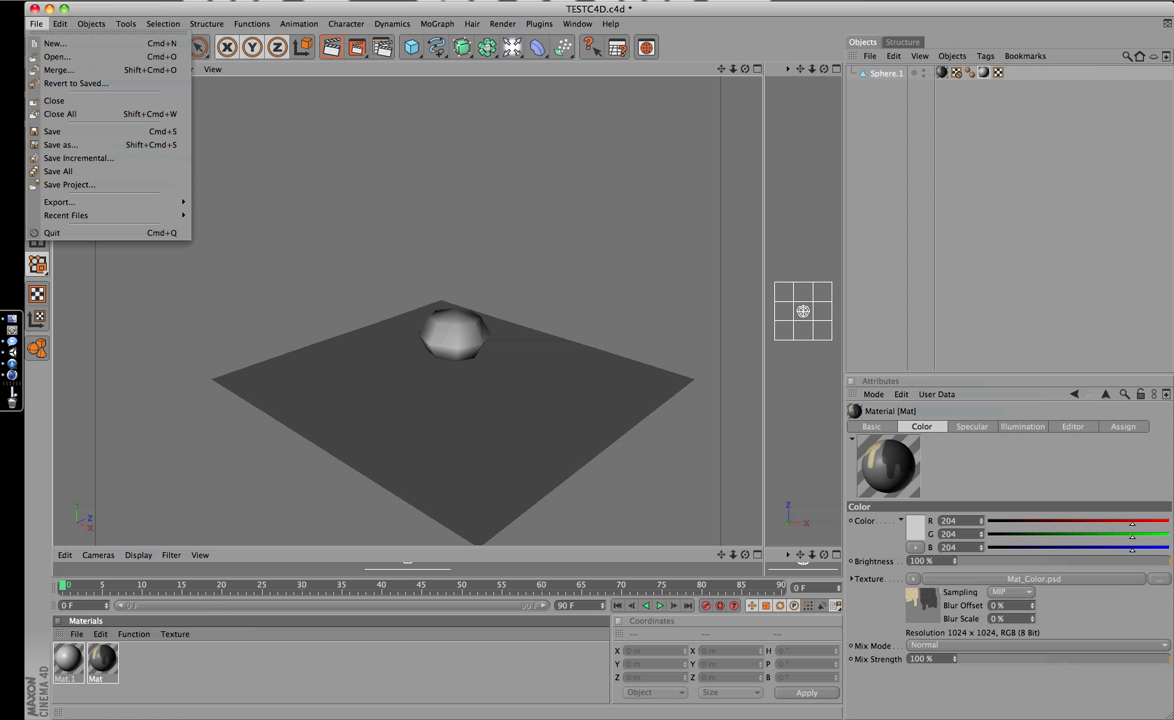
key("Escape")
left_click(76, 634)
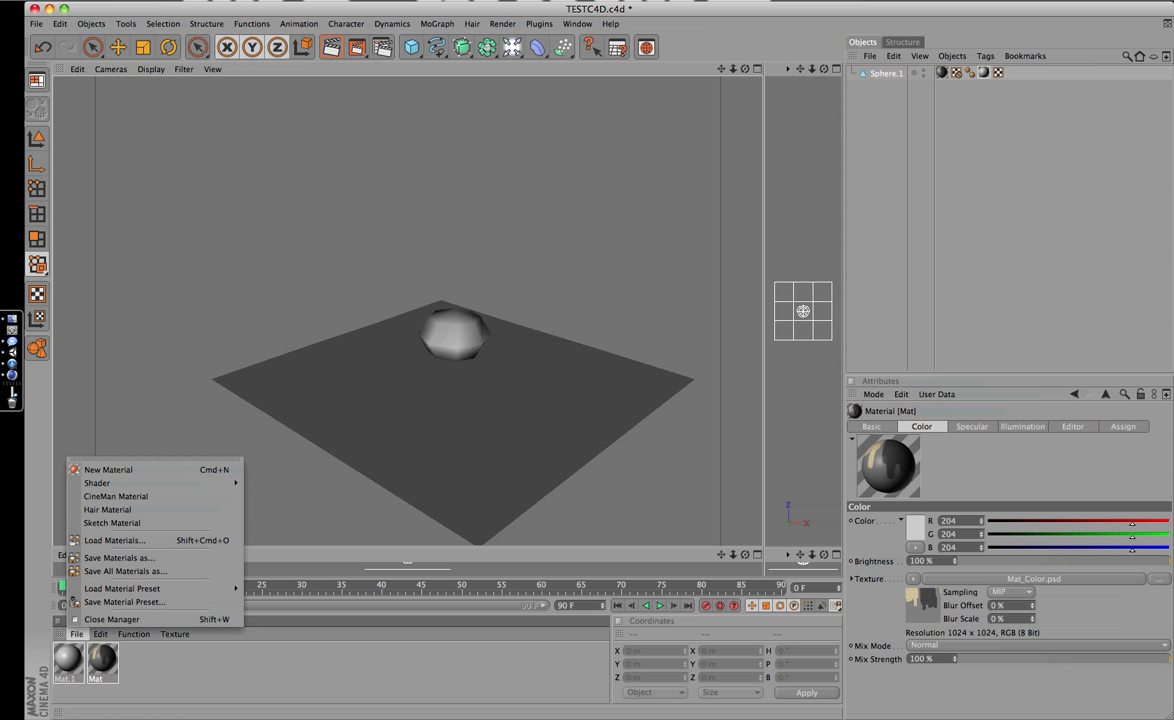
key("Escape")
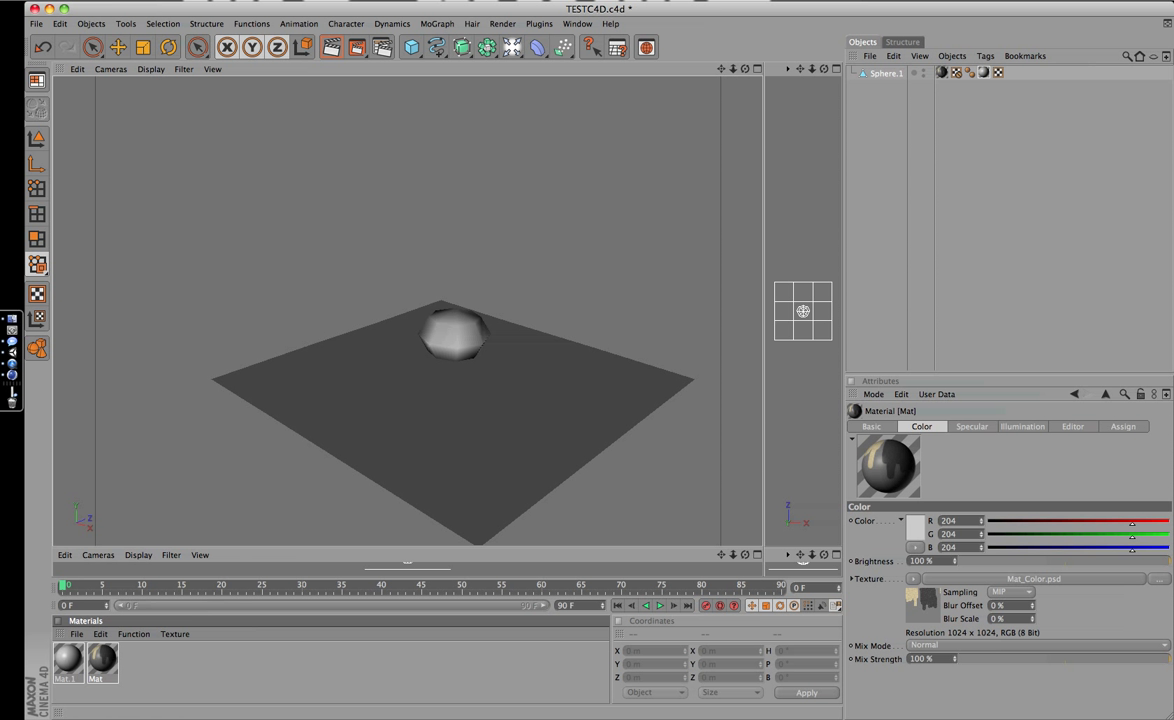
left_click(36, 23)
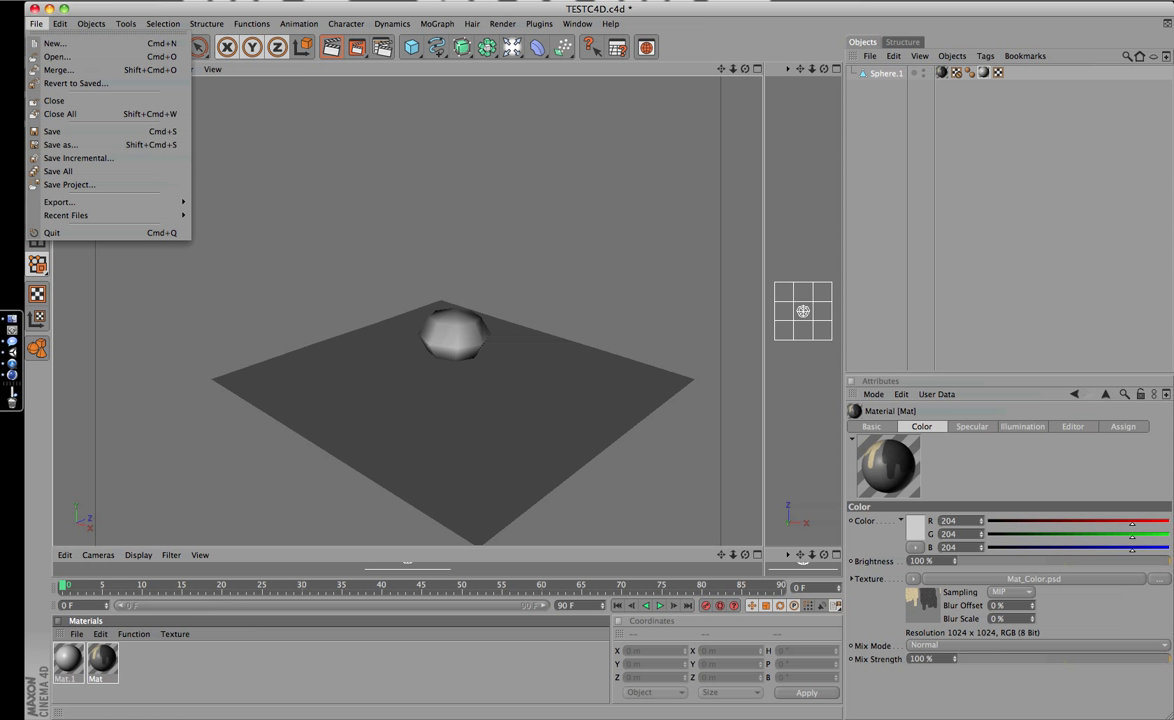
key("Escape")
left_click(36, 80)
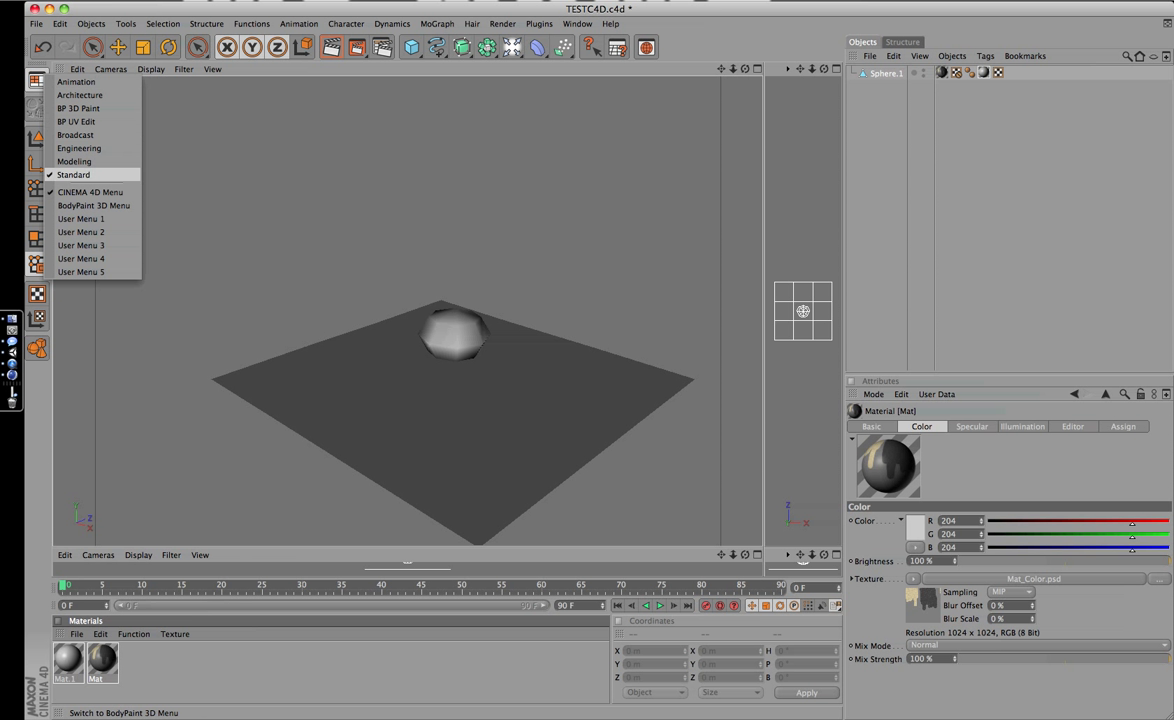
left_click(76, 121)
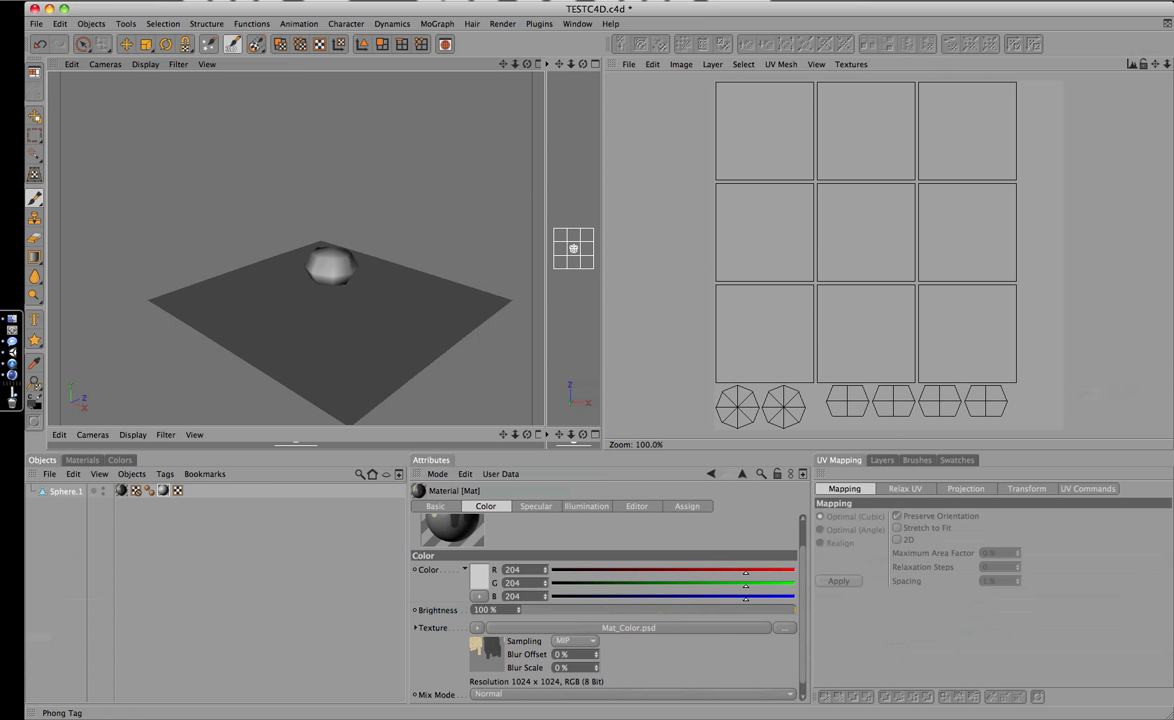
Step: Save the painted texture to the Desktop as the Photoshop file TESTTEXTURE.psd
left_click(163, 490)
left_click(35, 23)
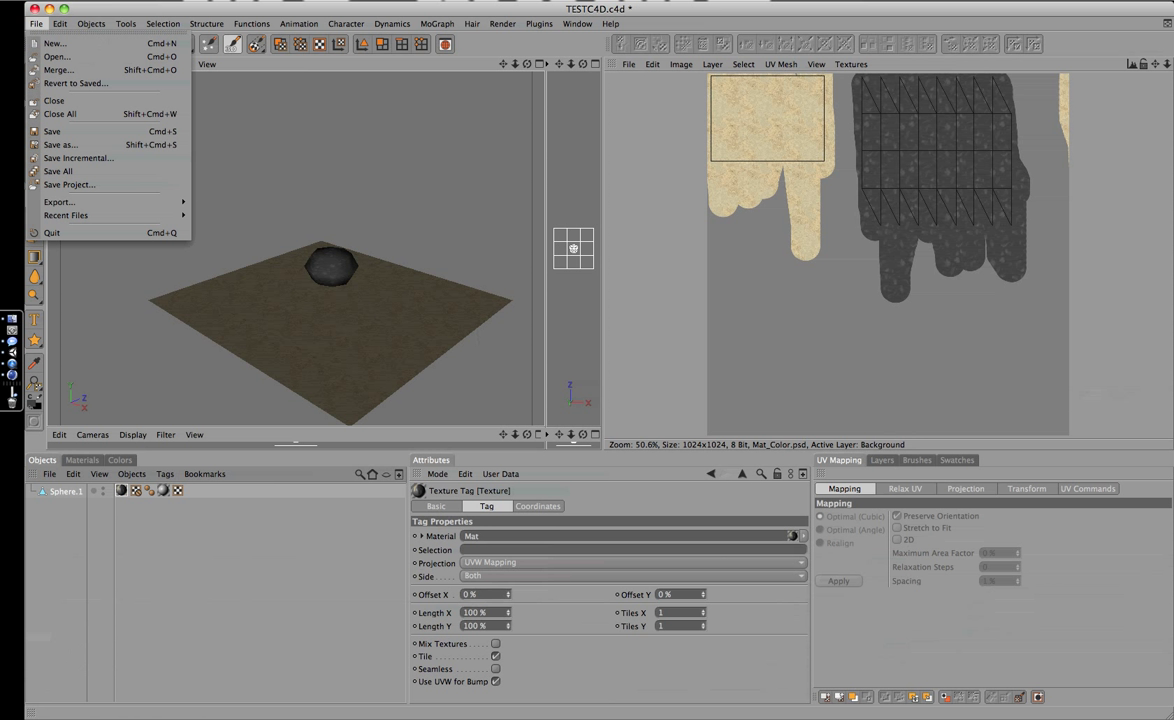
key("Escape")
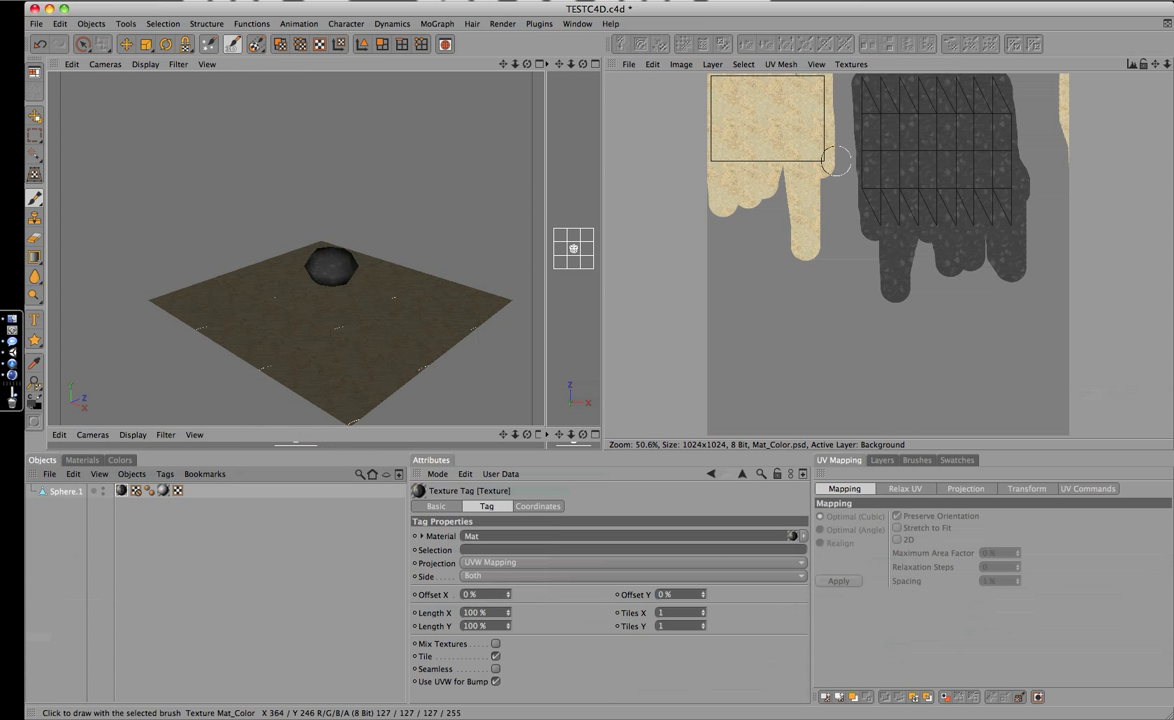
left_click(628, 64)
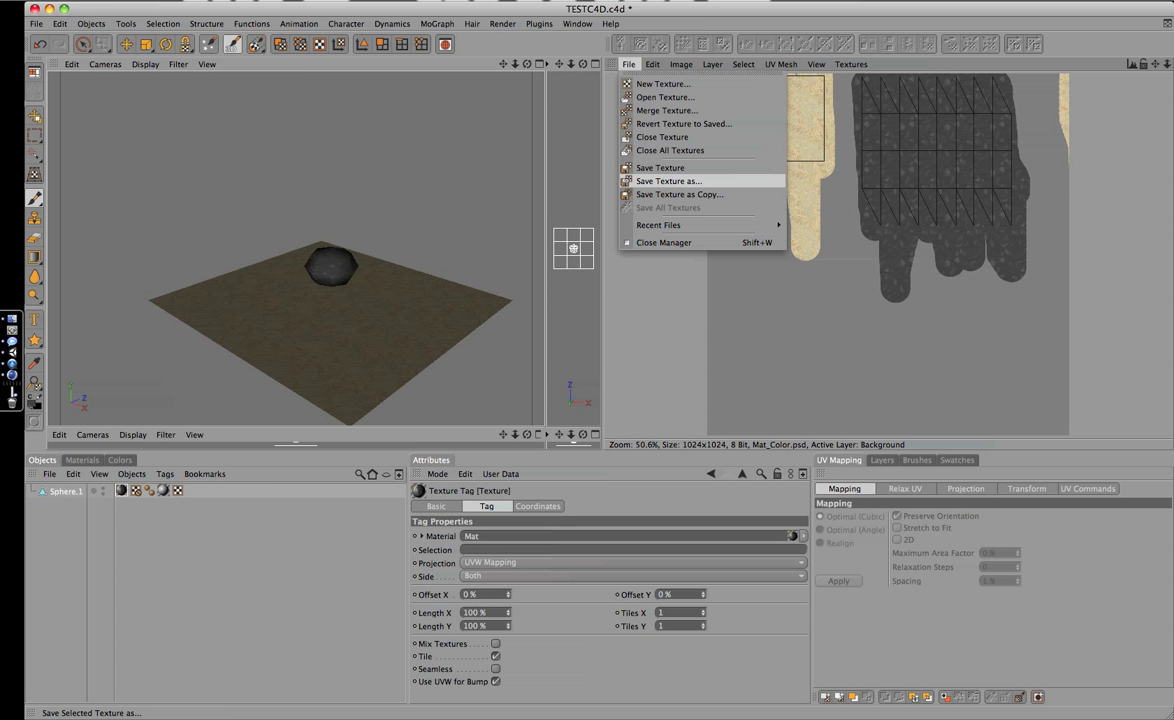
left_click(669, 181)
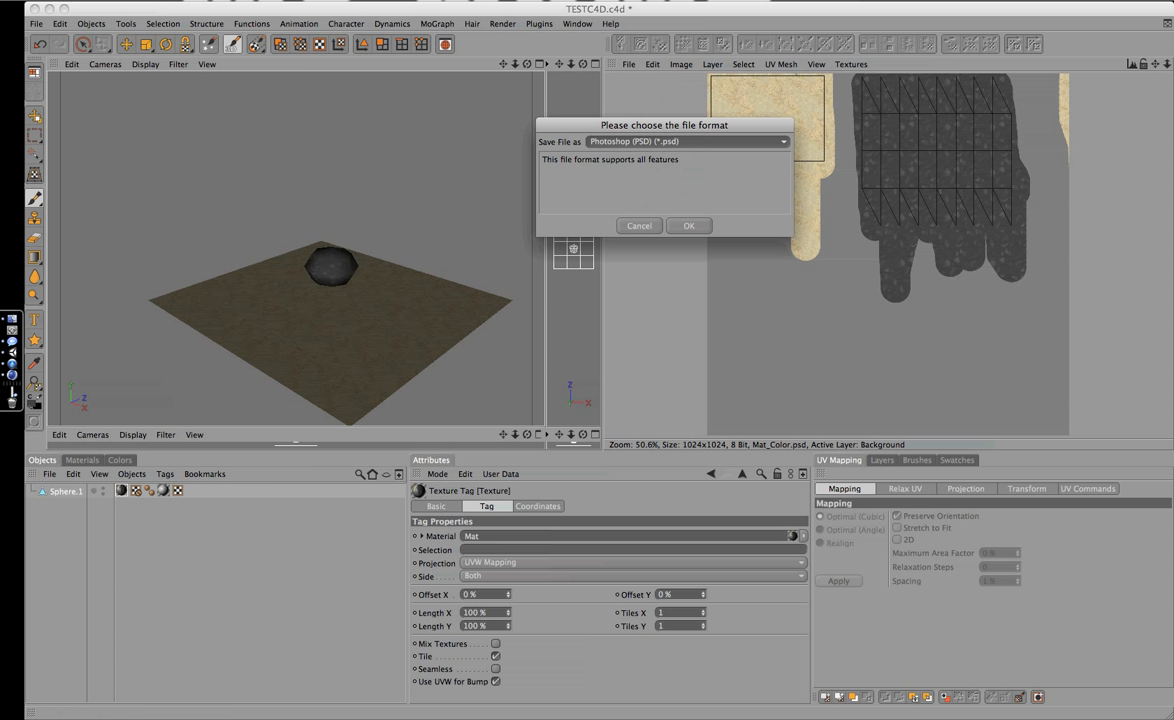
key("Return")
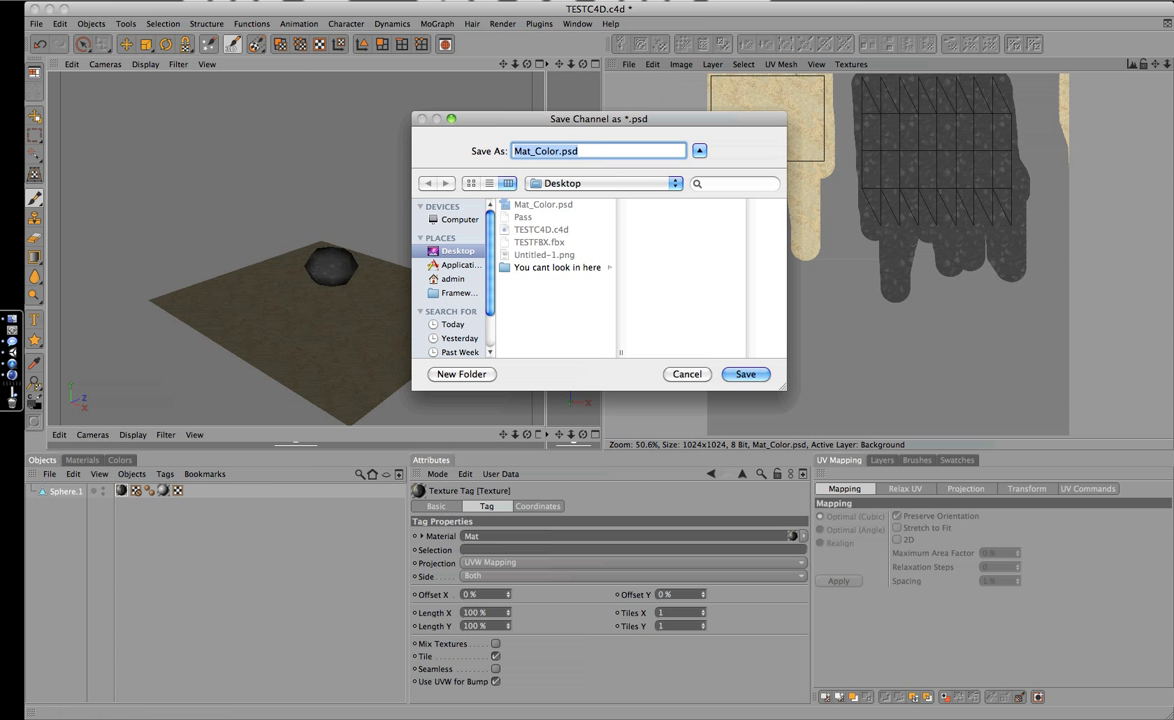
left_click(558, 150)
key("BackSpace")
key("BackSpace")
key("BackSpace")
key("BackSpace")
key("BackSpace")
key("BackSpace")
key("BackSpace")
type("TESTTEXTURE")
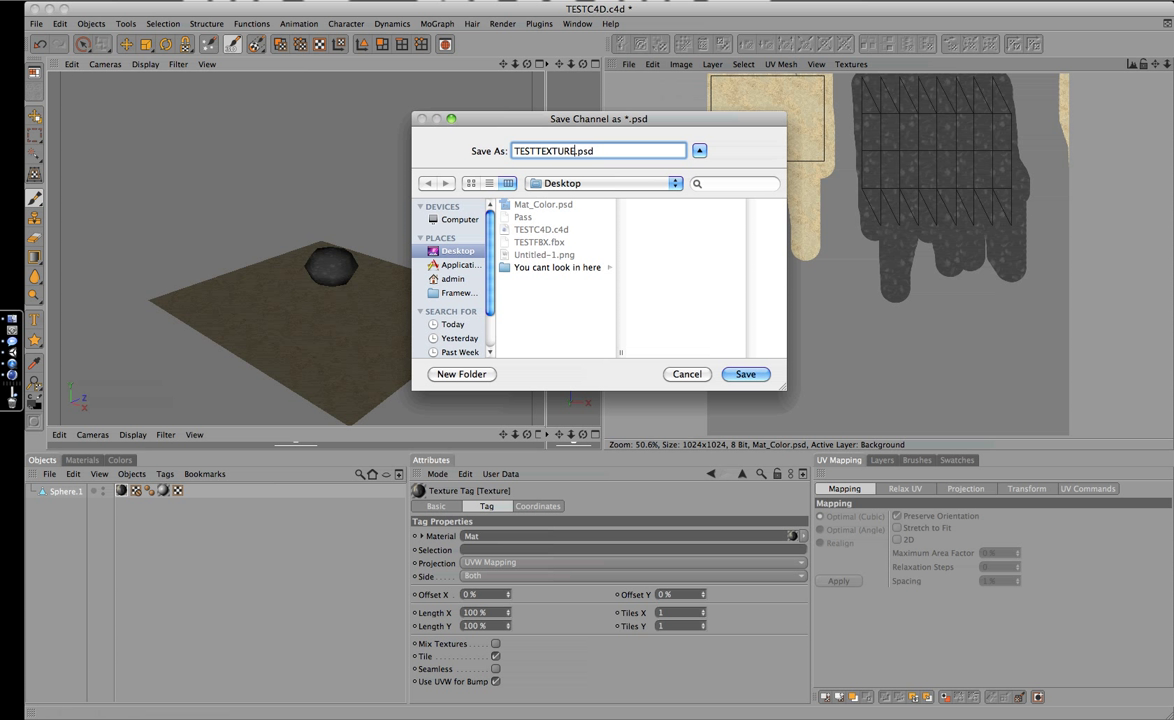
key("Return")
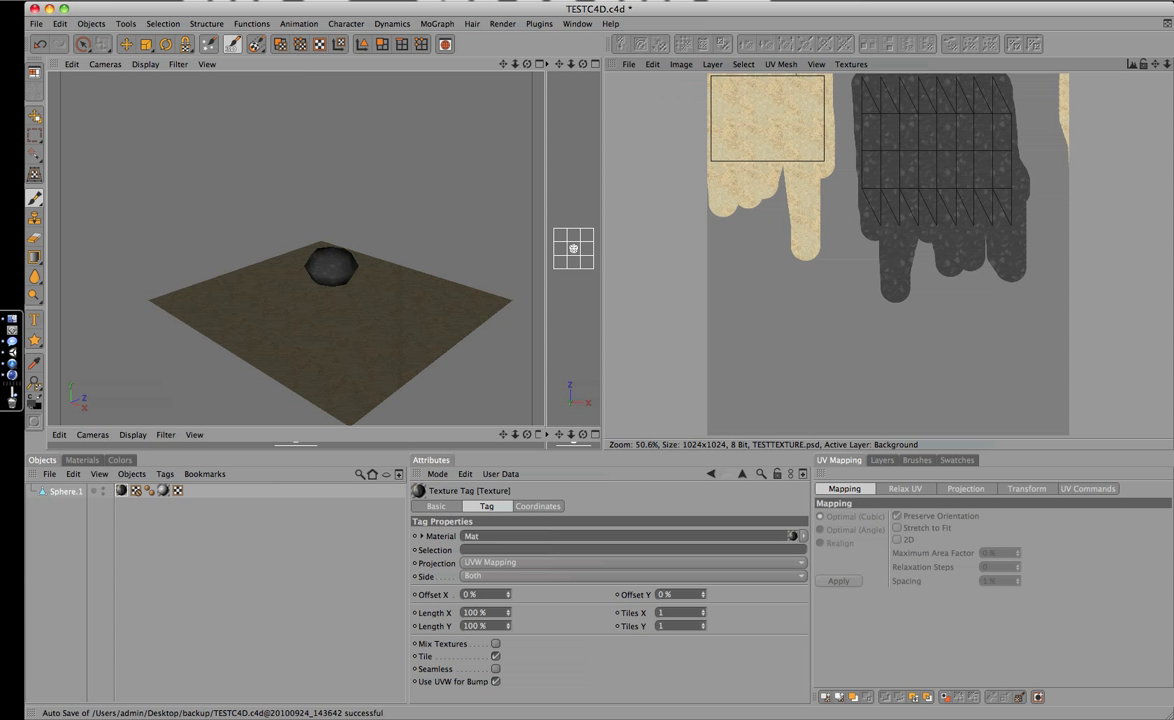
left_click(51, 8)
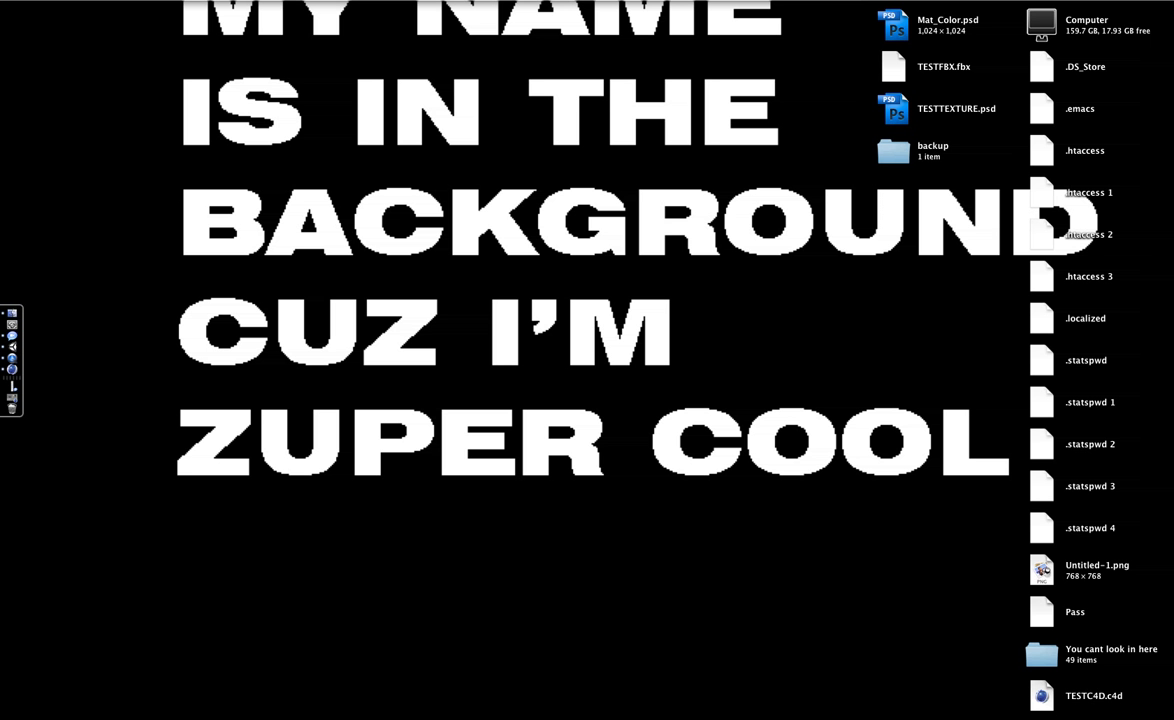
Step: Launch Unity from Spotlight, relaunching it after dismissing a fatal error
key("super+space")
type("unity")
key("Return")
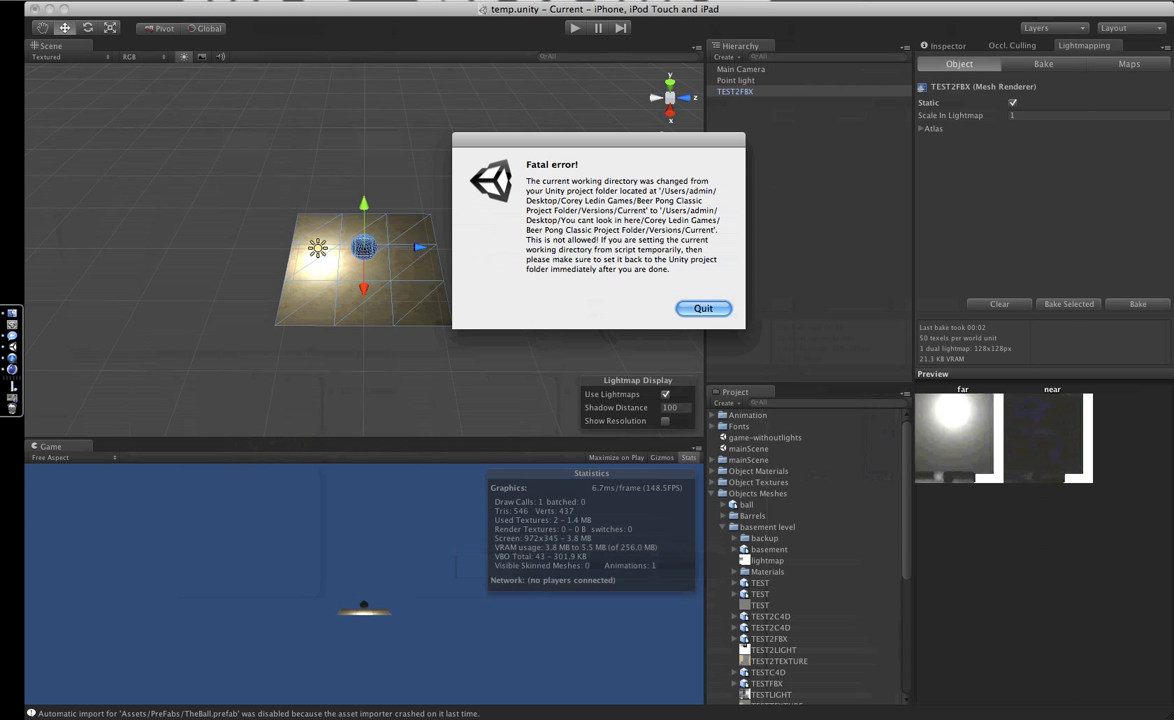
key("Return")
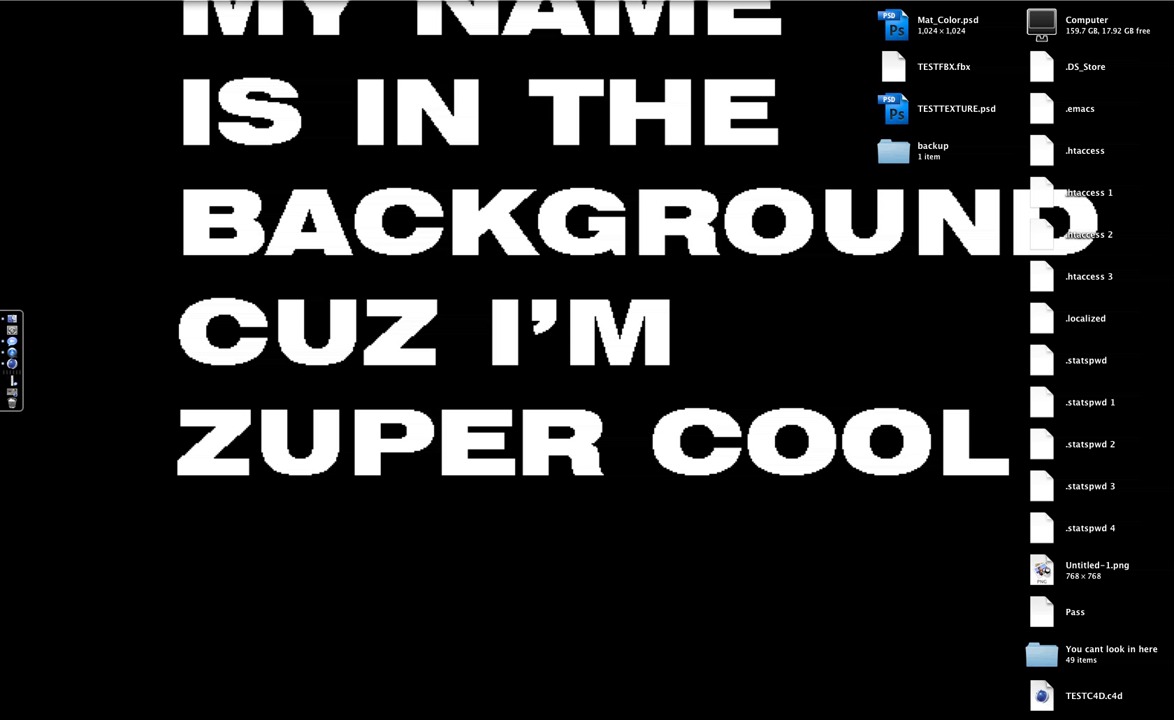
key("super+space")
key("Down")
key("Up")
key("Escape")
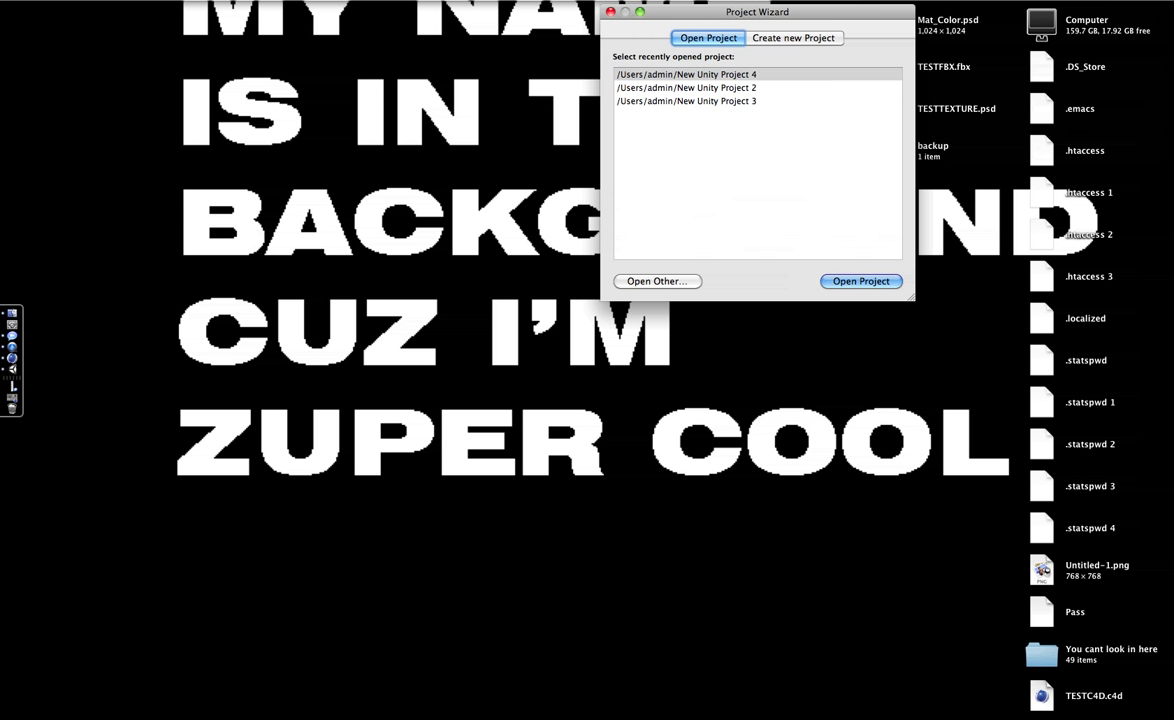
Step: Create a new project at Desktop/test and dismiss the welcome window
left_click(793, 38)
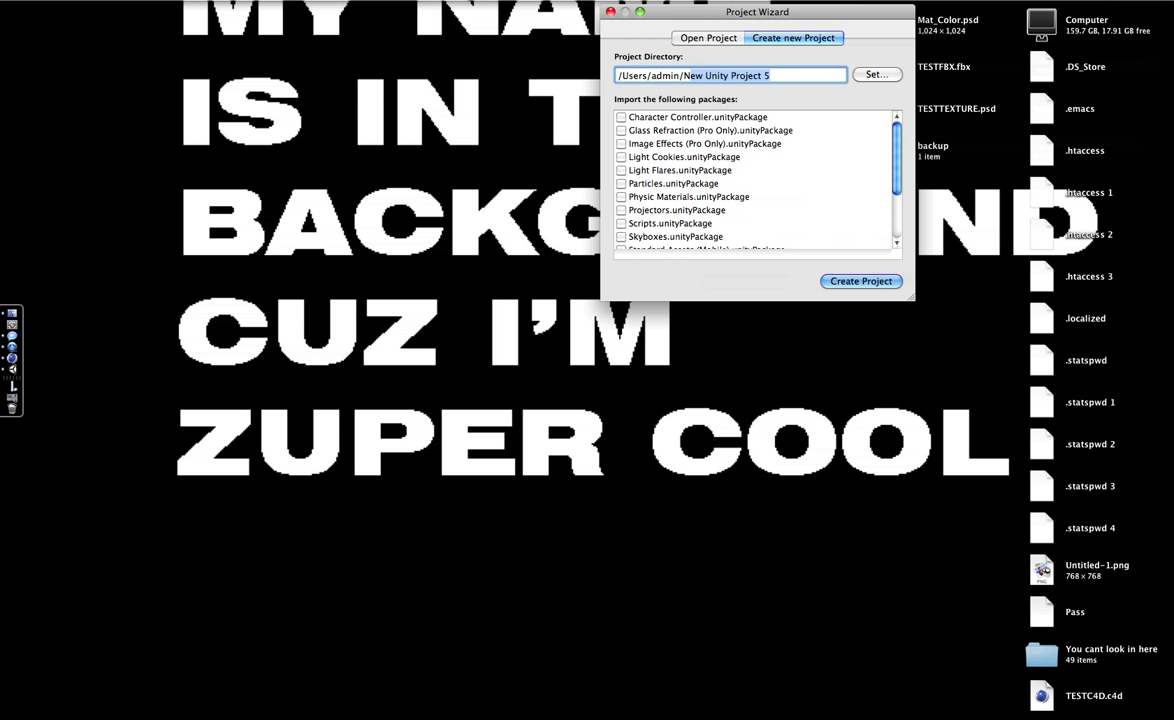
key("BackSpace")
type("DESK")
key("BackSpace")
key("BackSpace")
key("BackSpace")
type("esktop")
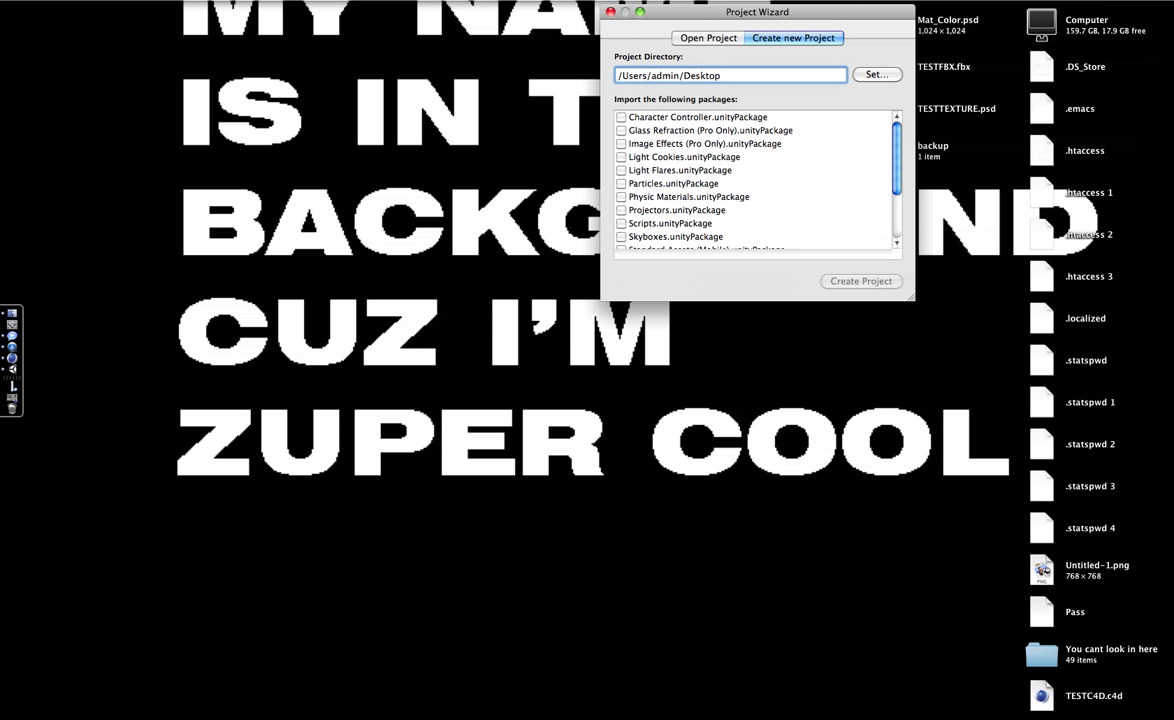
type("/test")
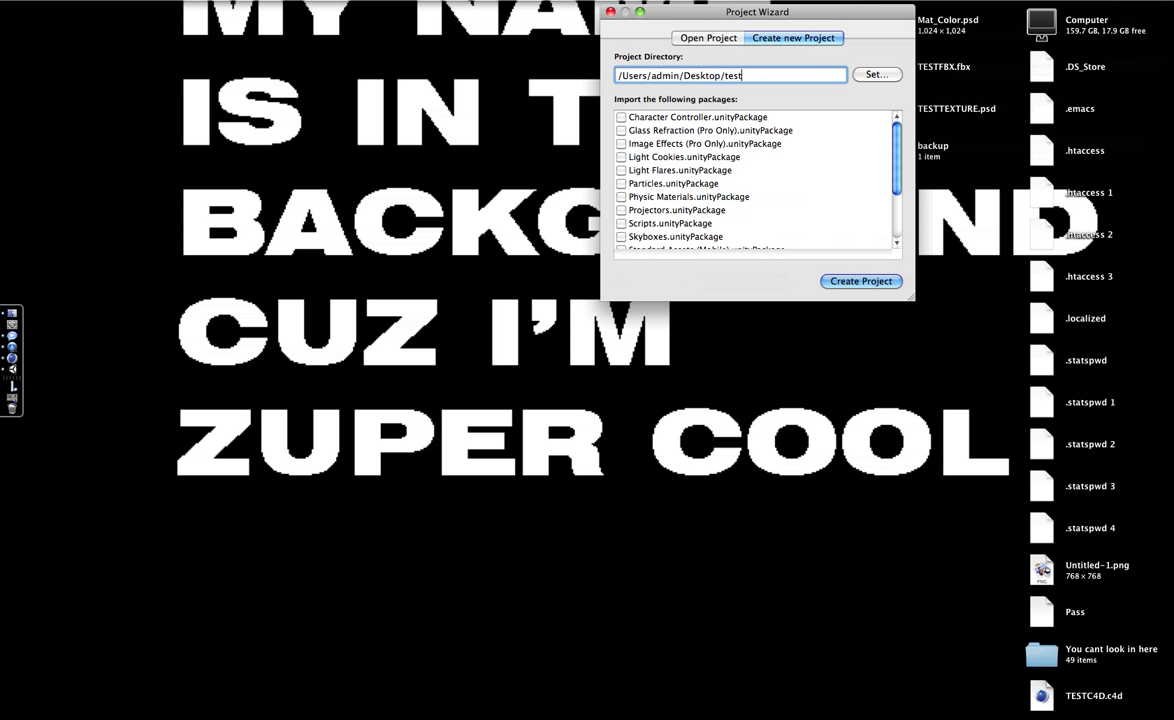
key("Return")
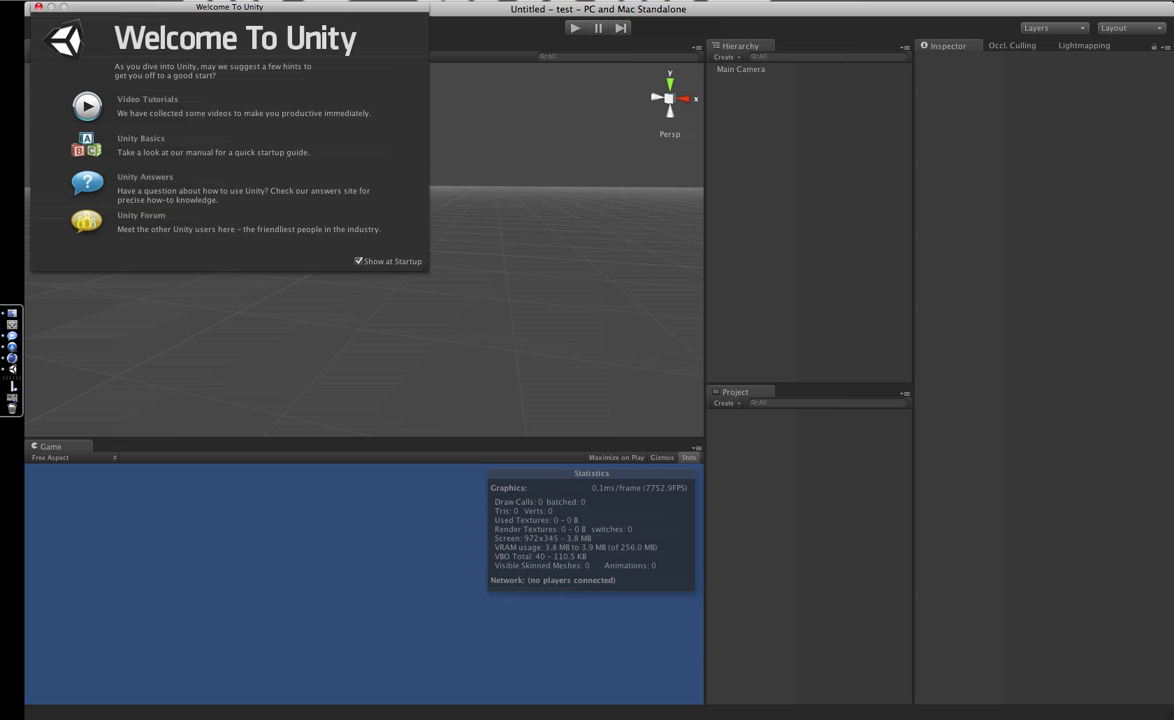
key("Escape")
Step: Move the Unity window aside and select TESTFBX.fbx and TESTTEXTURE.psd on the desktop
mouse_move(400, 8)
left_mouse_down()
mouse_move(400, 709)
mouse_move(396, 537)
left_mouse_up()
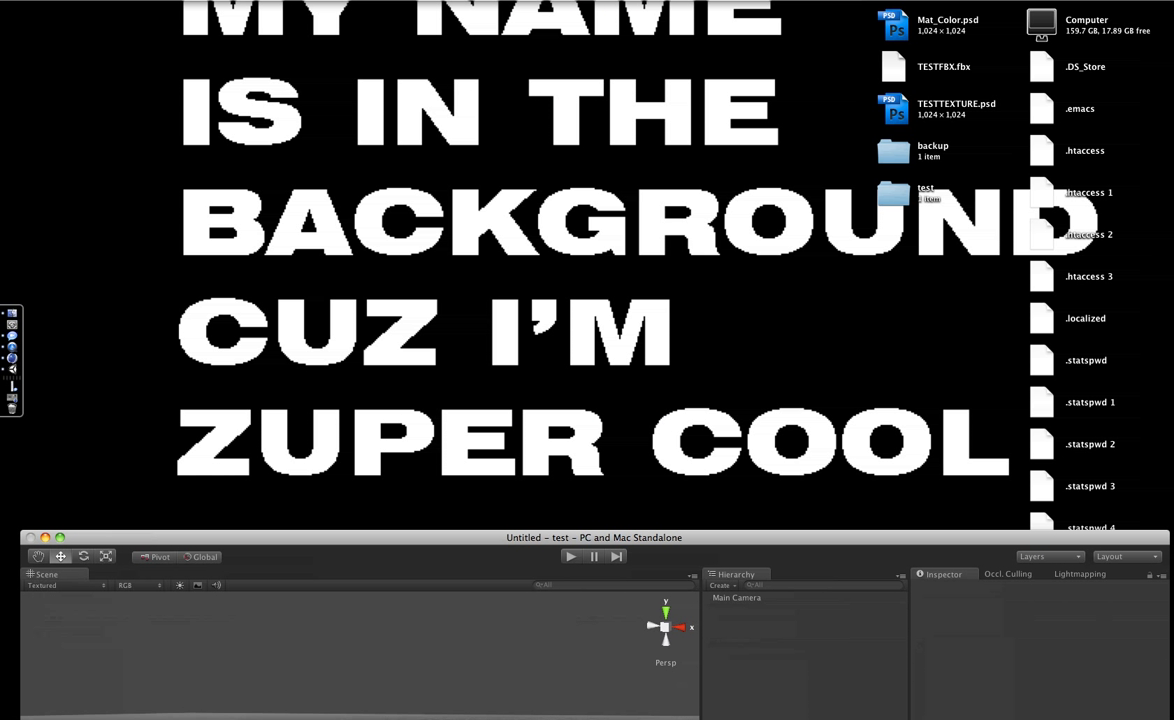
mouse_move(600, 537)
left_mouse_down()
mouse_move(132, 385)
mouse_move(176, 356)
left_mouse_up()
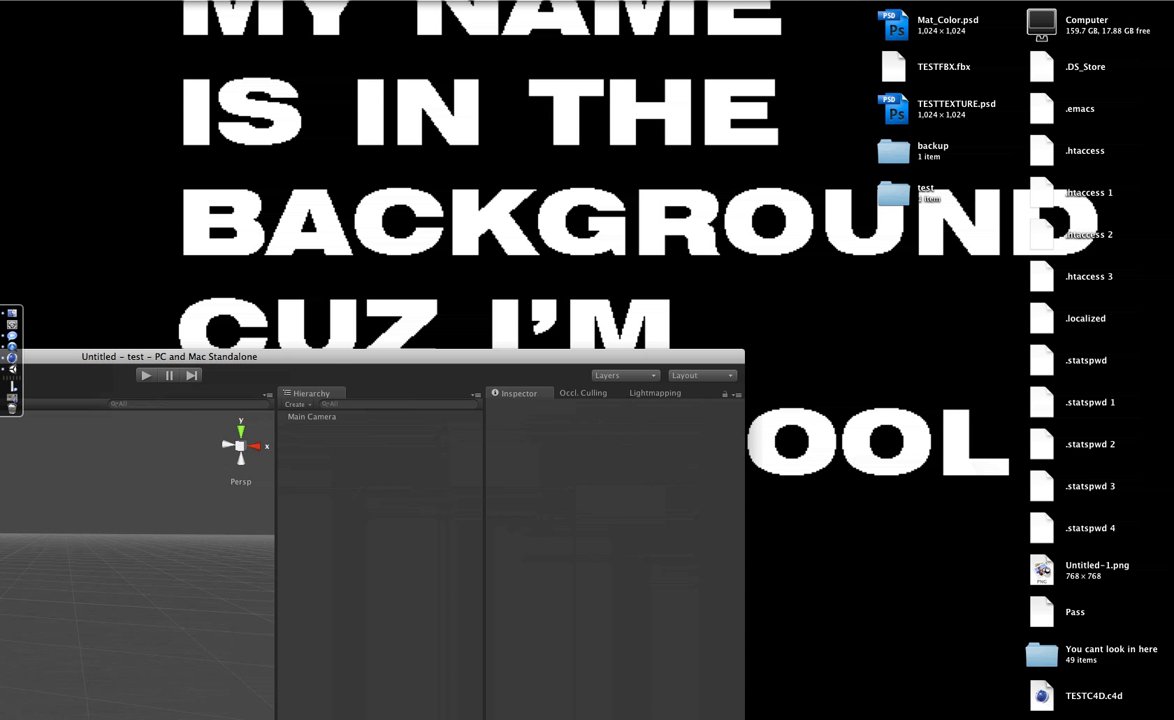
left_click(1042, 695)
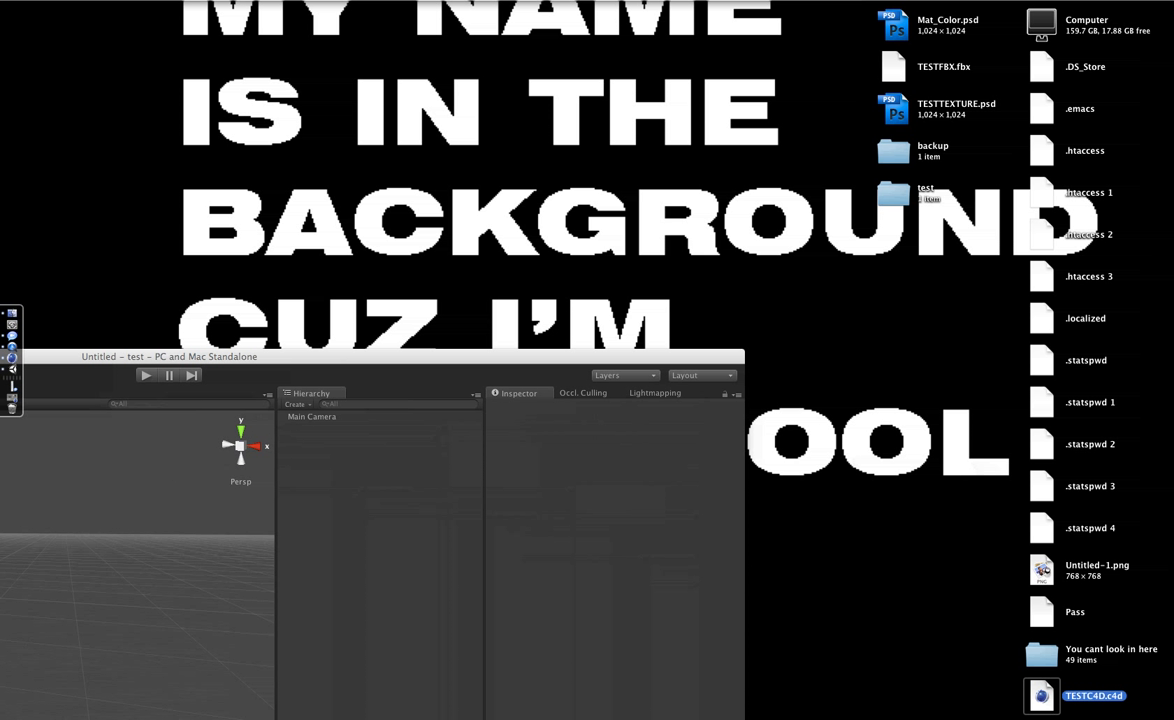
left_click(893, 66)
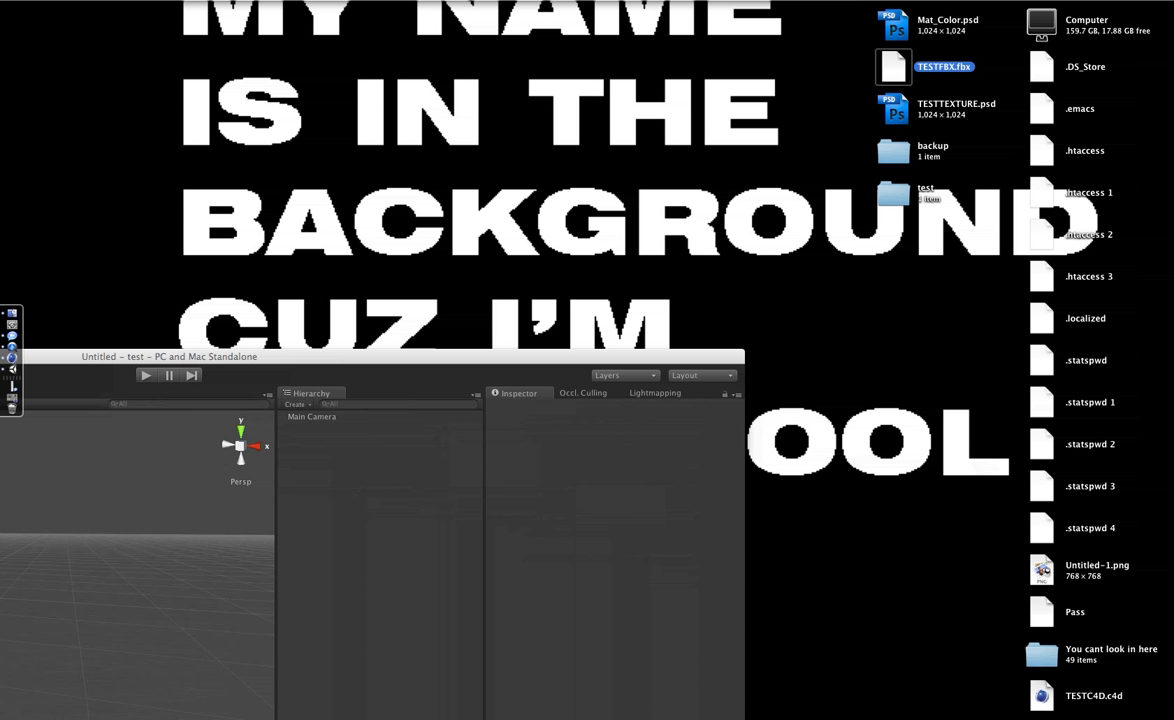
left_click(894, 110, "shift")
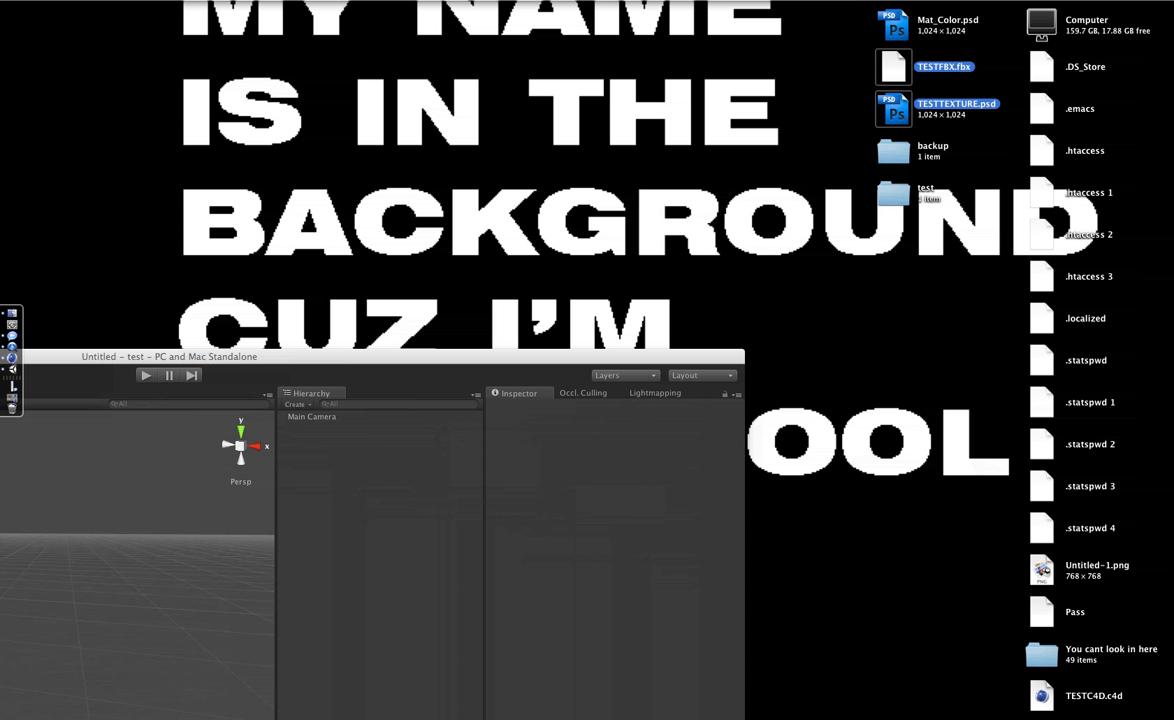
Step: Open the test folder, expand Assets, and drag both files into it
double_click(893, 193)
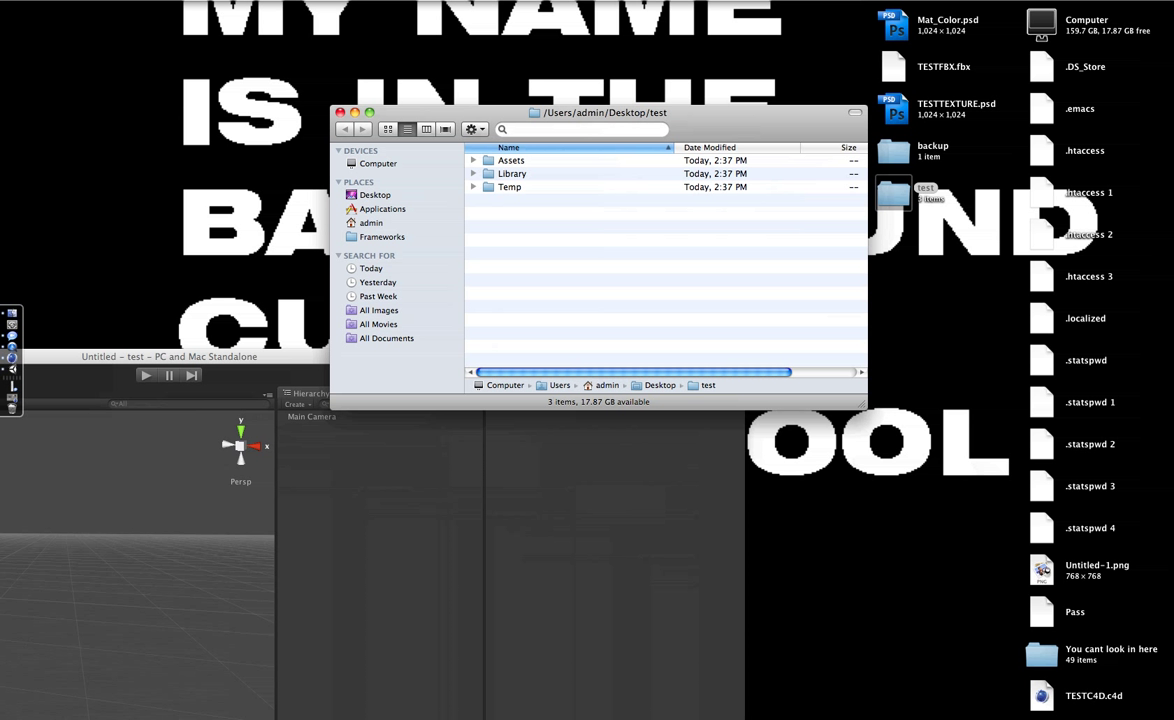
left_click_drag(450, 112, 367, 9)
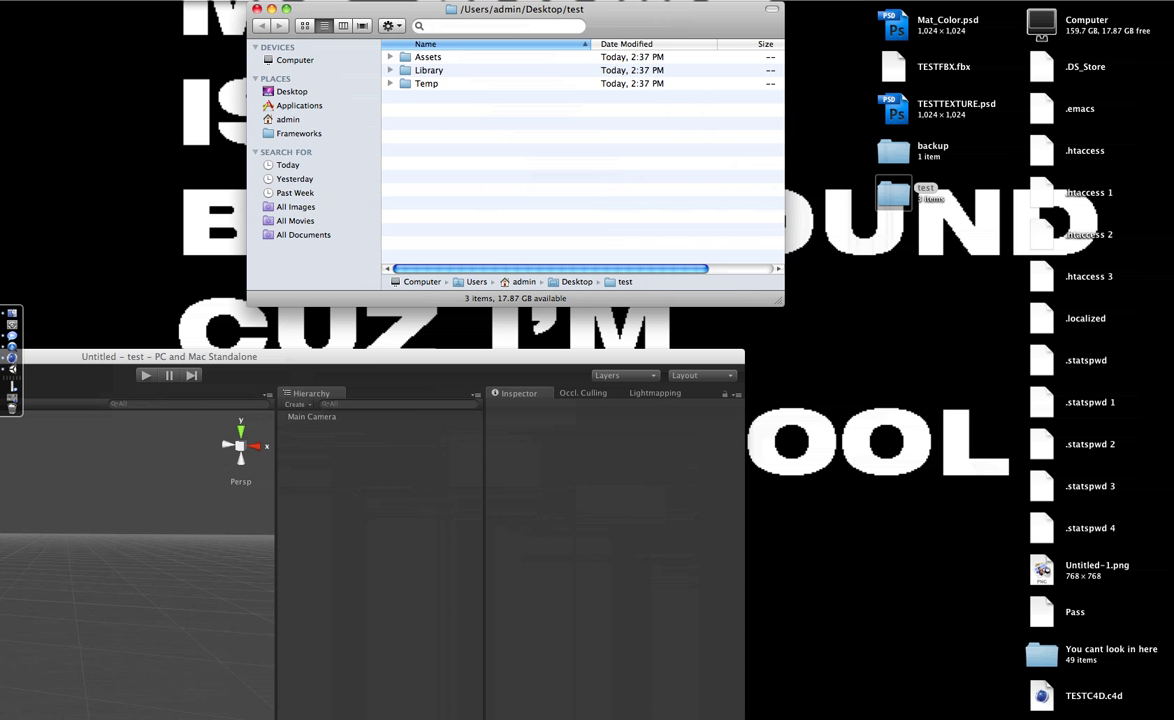
left_click(390, 57)
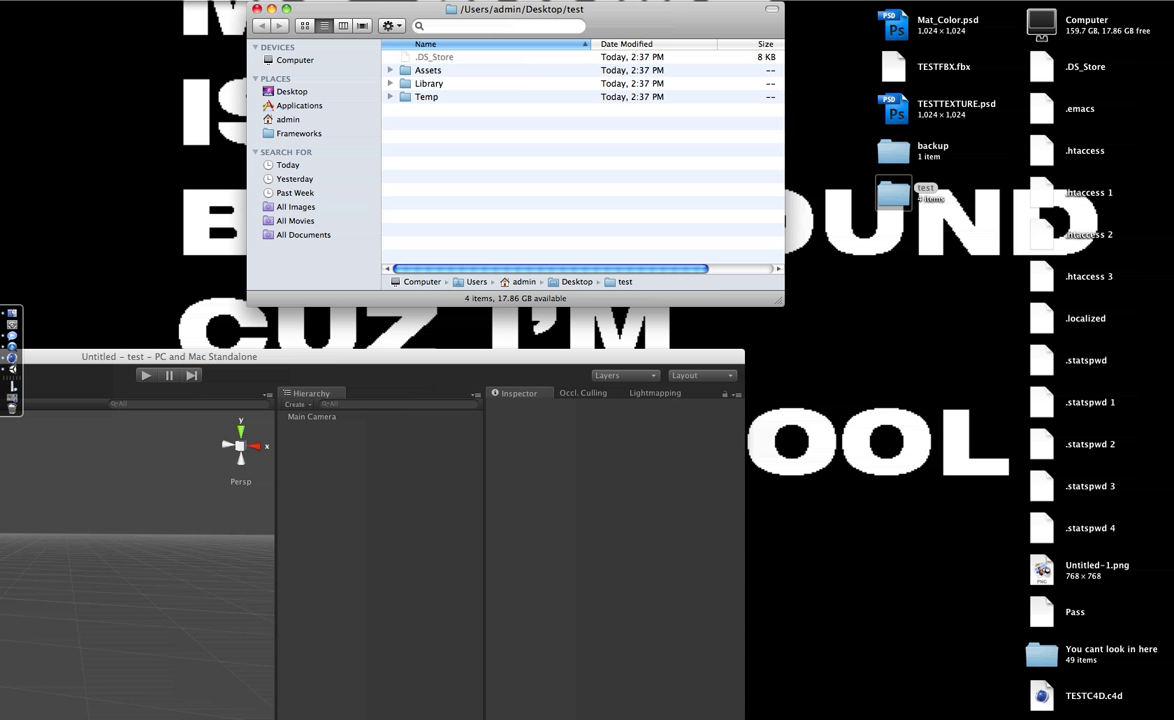
left_click(894, 110)
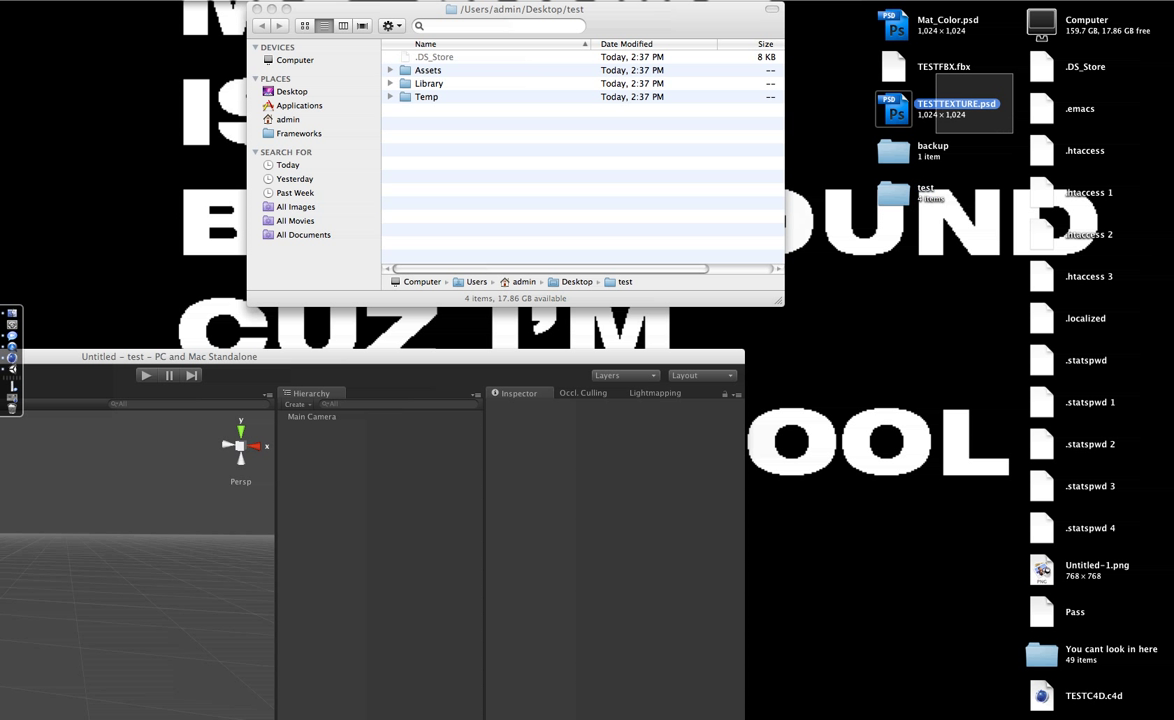
left_click(894, 66, "super")
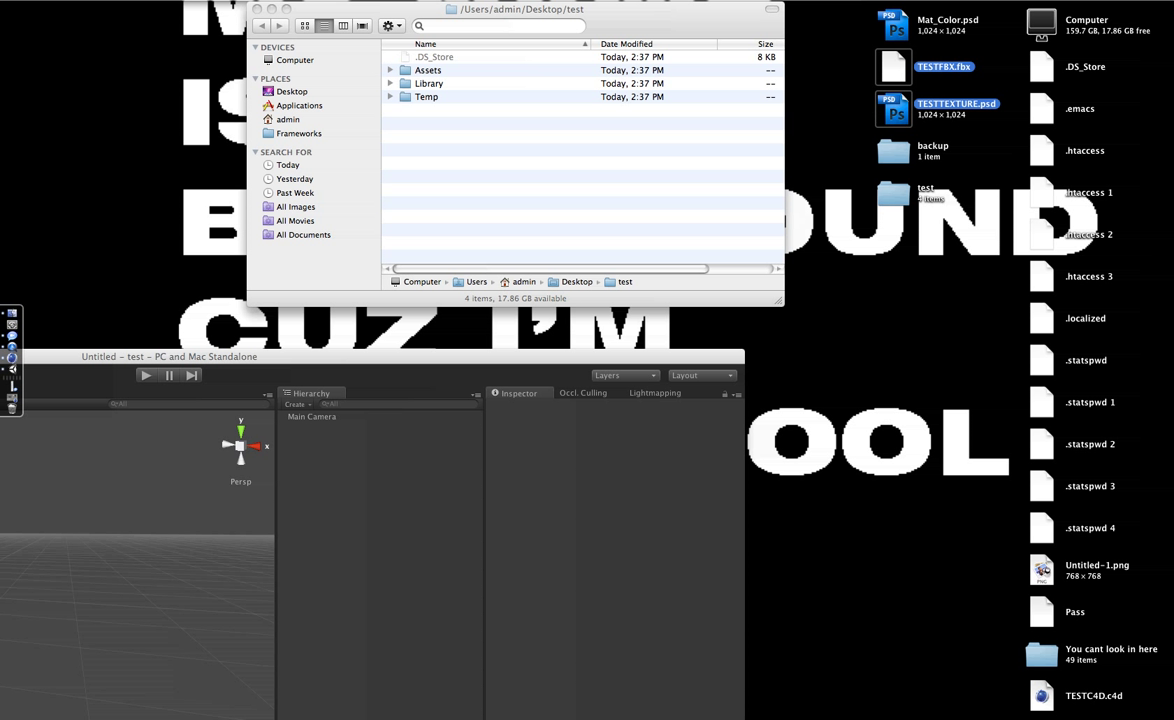
mouse_move(894, 66)
left_mouse_down()
mouse_move(429, 85)
mouse_move(421, 70)
left_mouse_up()
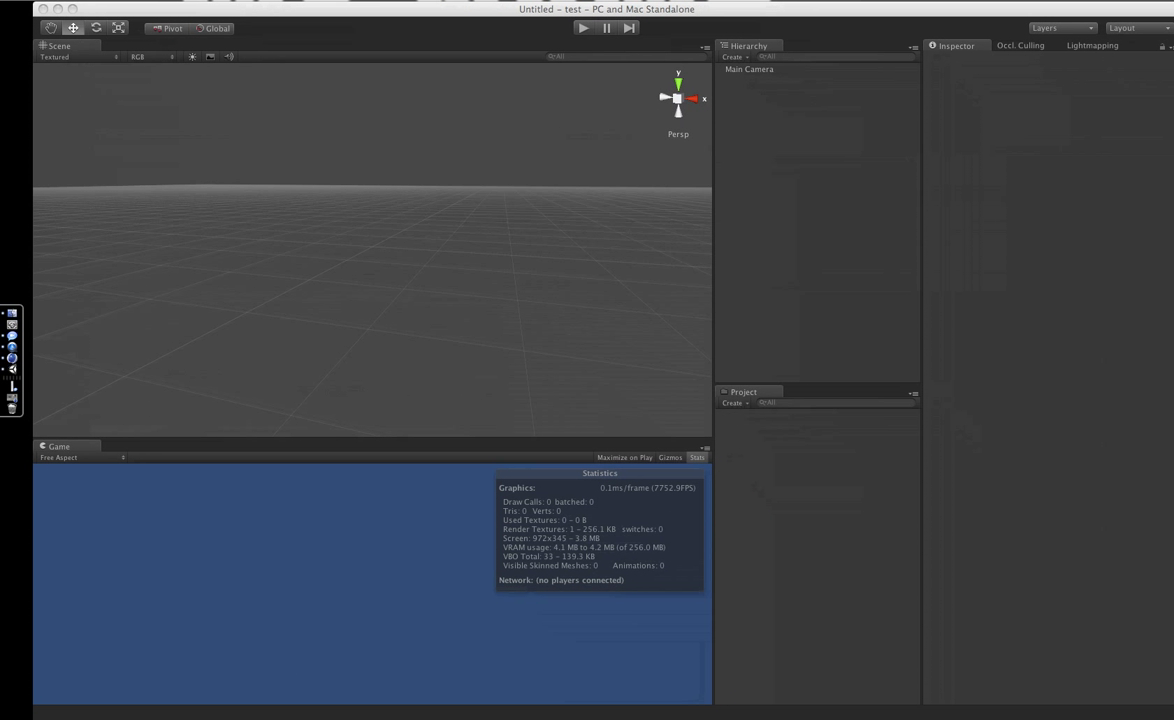
Step: Place TESTFBX into the scene and set its scale to 20 on X, Y and Z
left_click(753, 426)
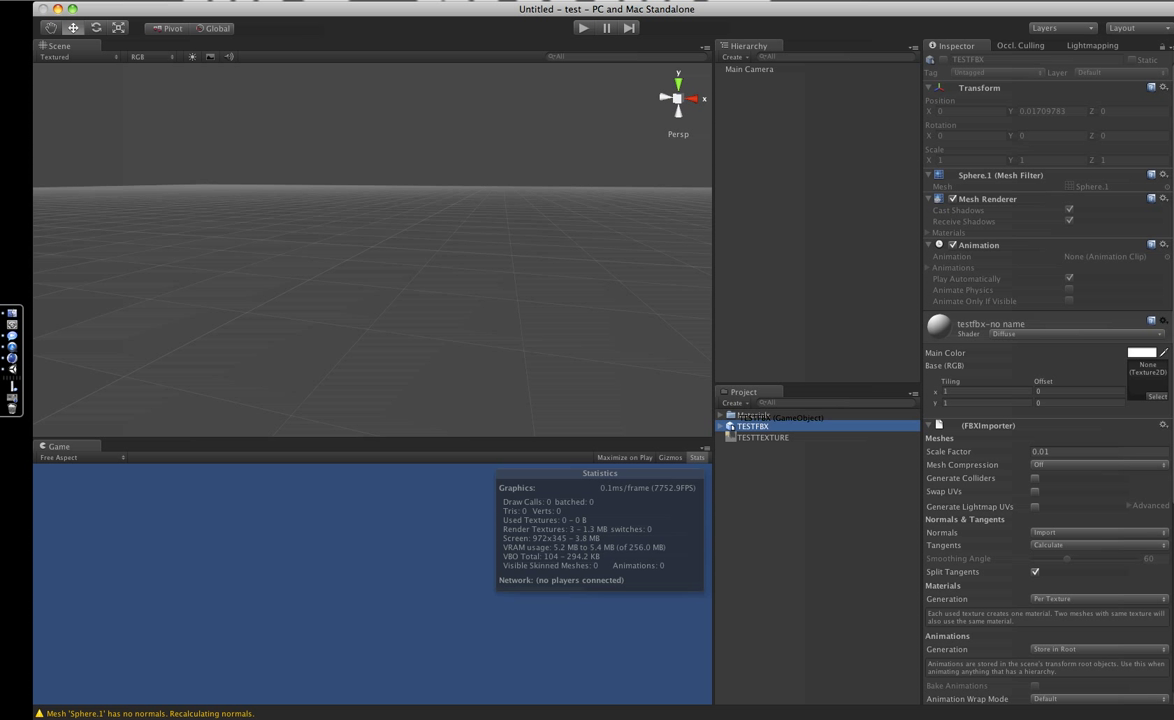
left_click_drag(752, 426, 376, 262)
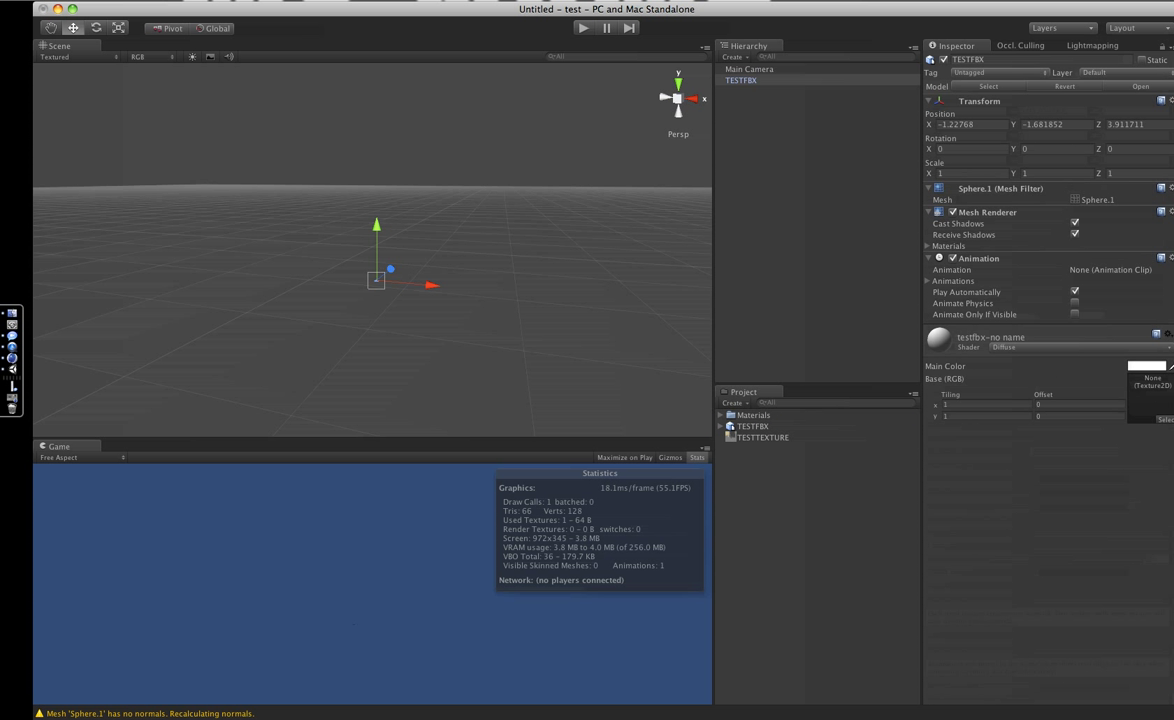
double_click(940, 173)
type("20")
key("Tab")
type("20")
key("Tab")
type("20")
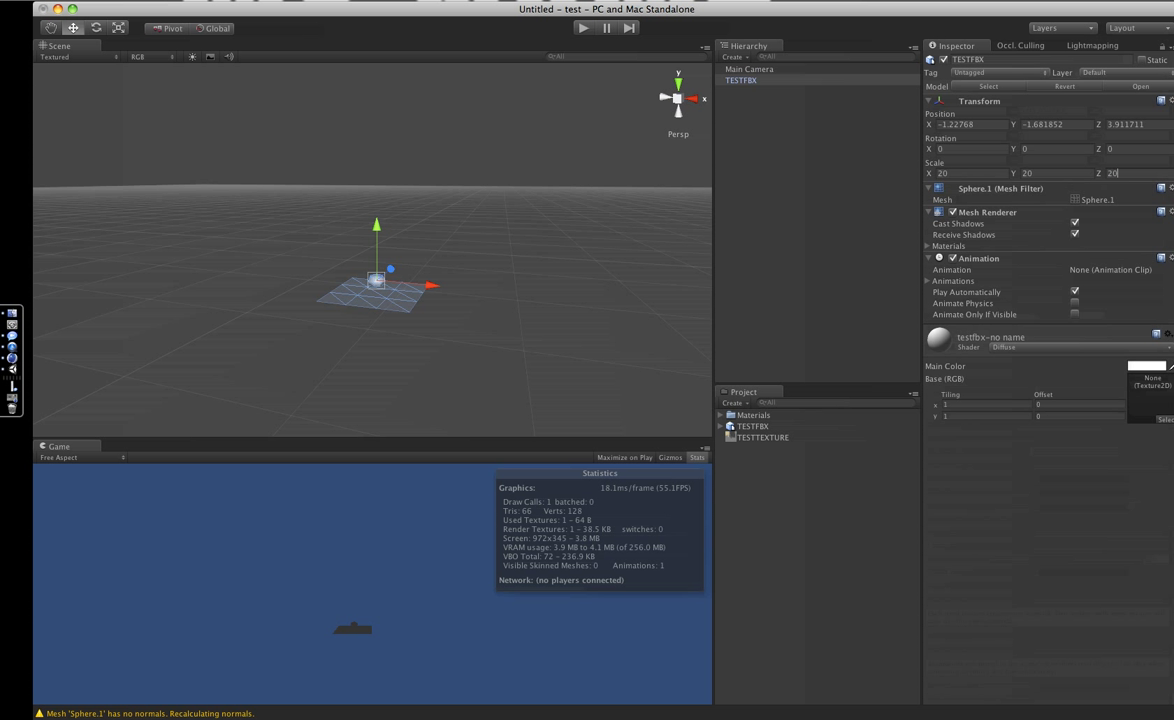
key("Return")
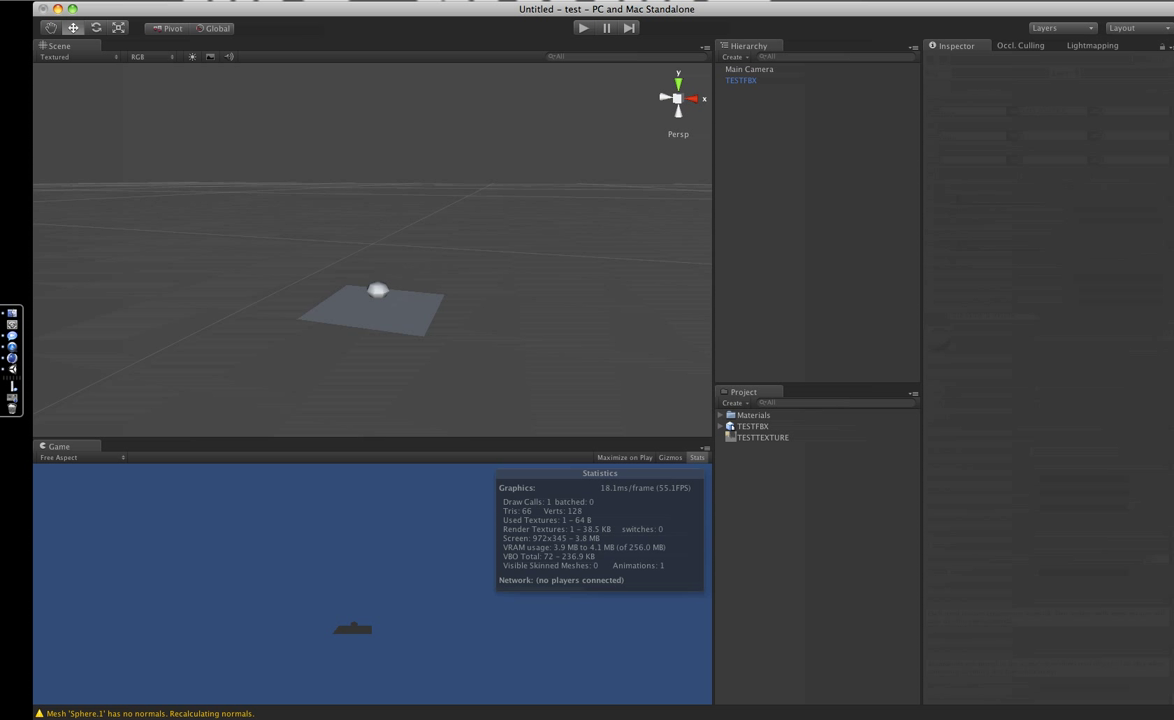
Step: Set TESTFBX's position to 0, 0, 0
left_click(378, 305)
left_click(957, 124)
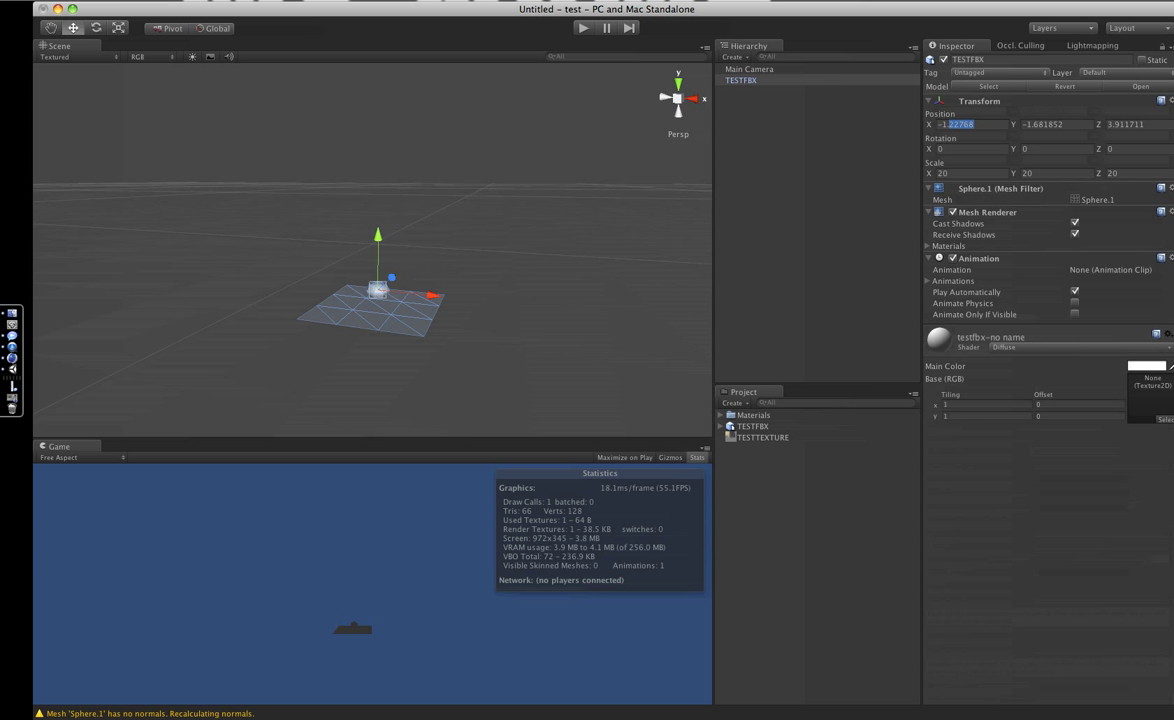
key("super+a")
type("0")
key("Tab")
type("0")
key("Tab")
type("0")
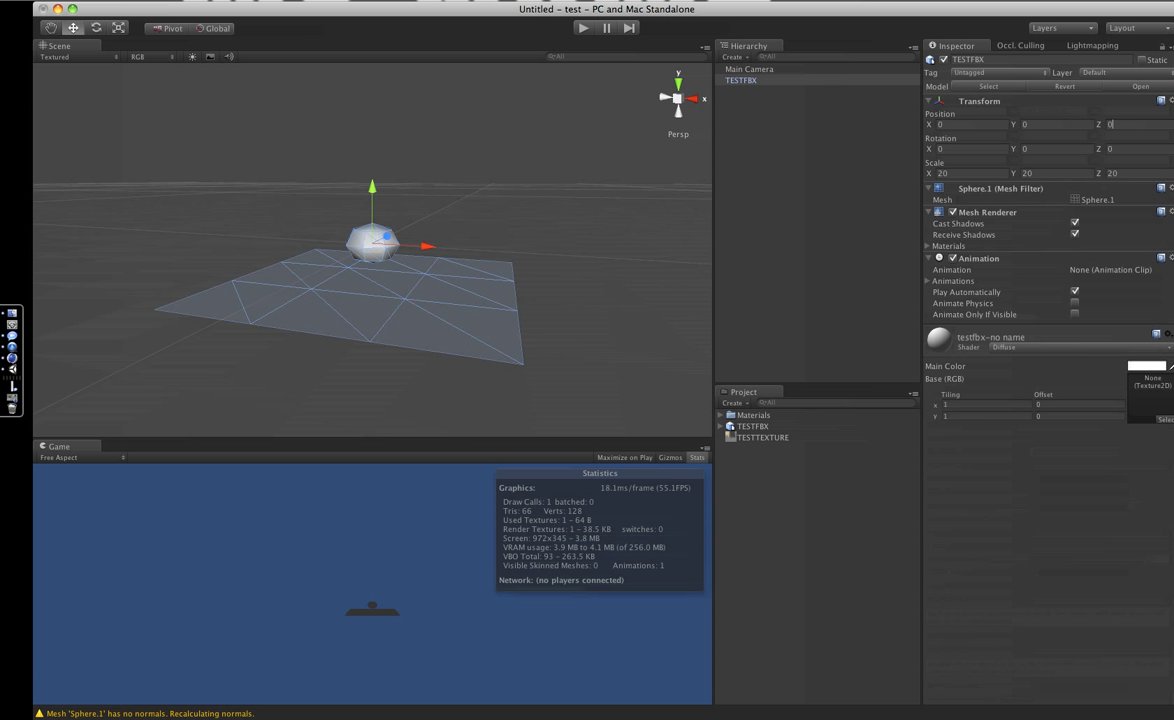
key("Escape")
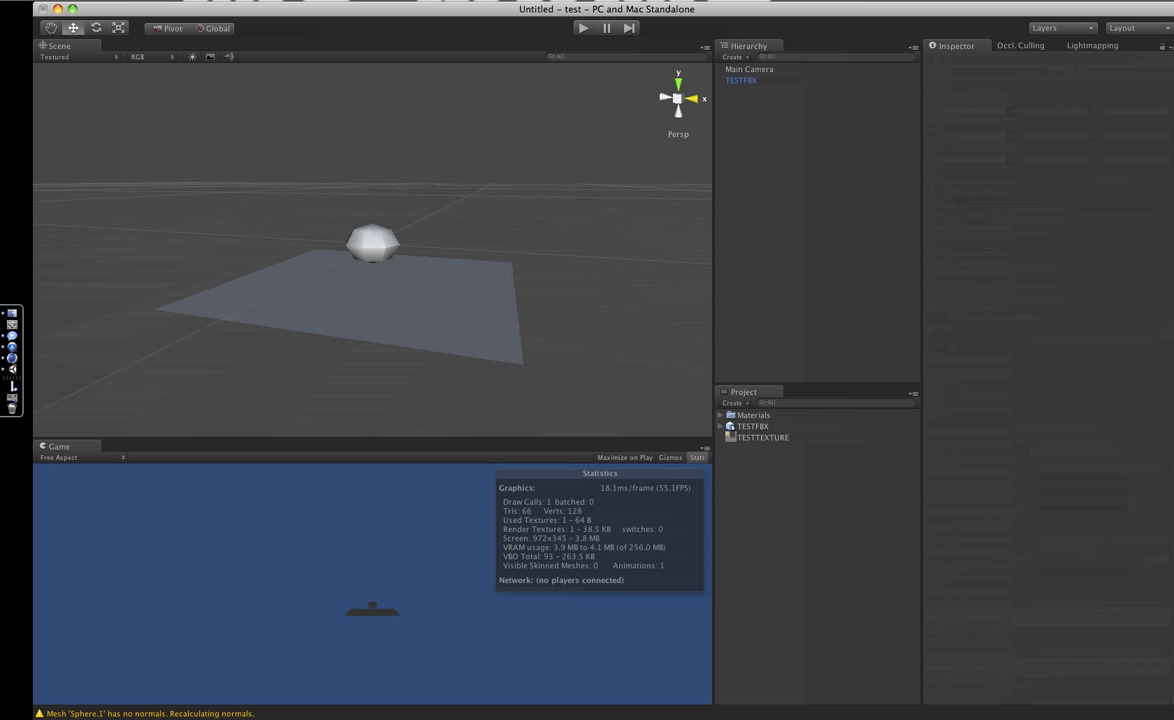
left_click(741, 80)
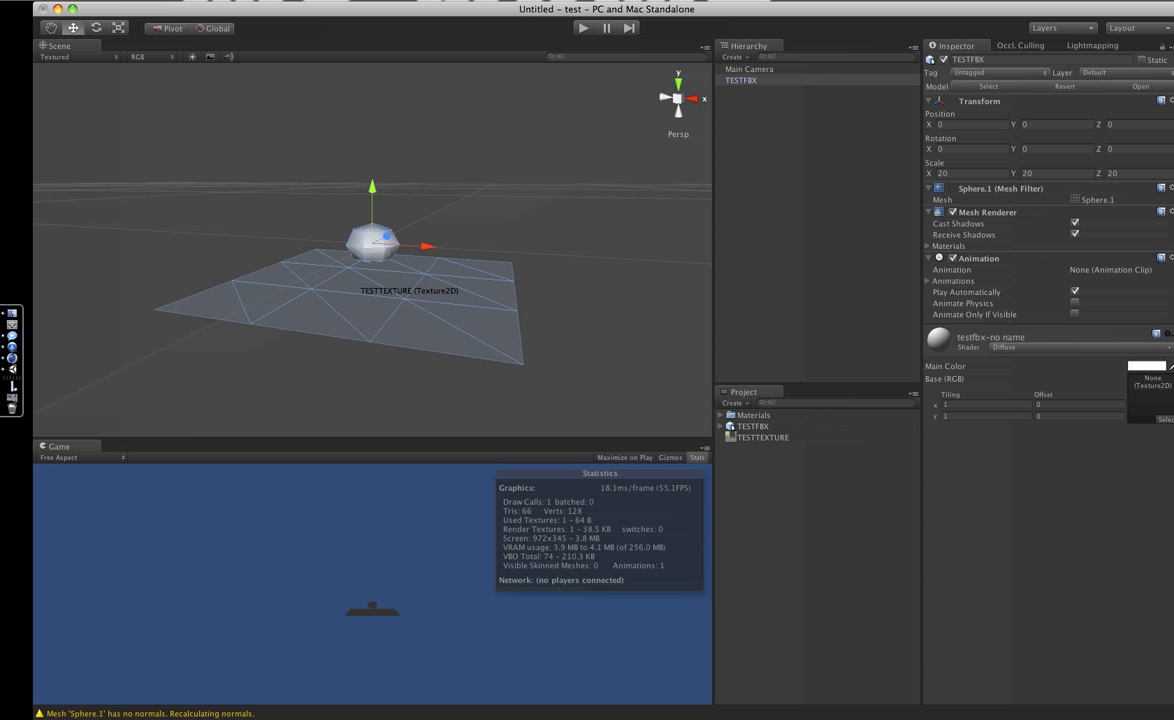
Step: Apply TESTTEXTURE to the plane and mark TESTFBX as Static
left_click_drag(763, 437, 378, 280)
key("Escape")
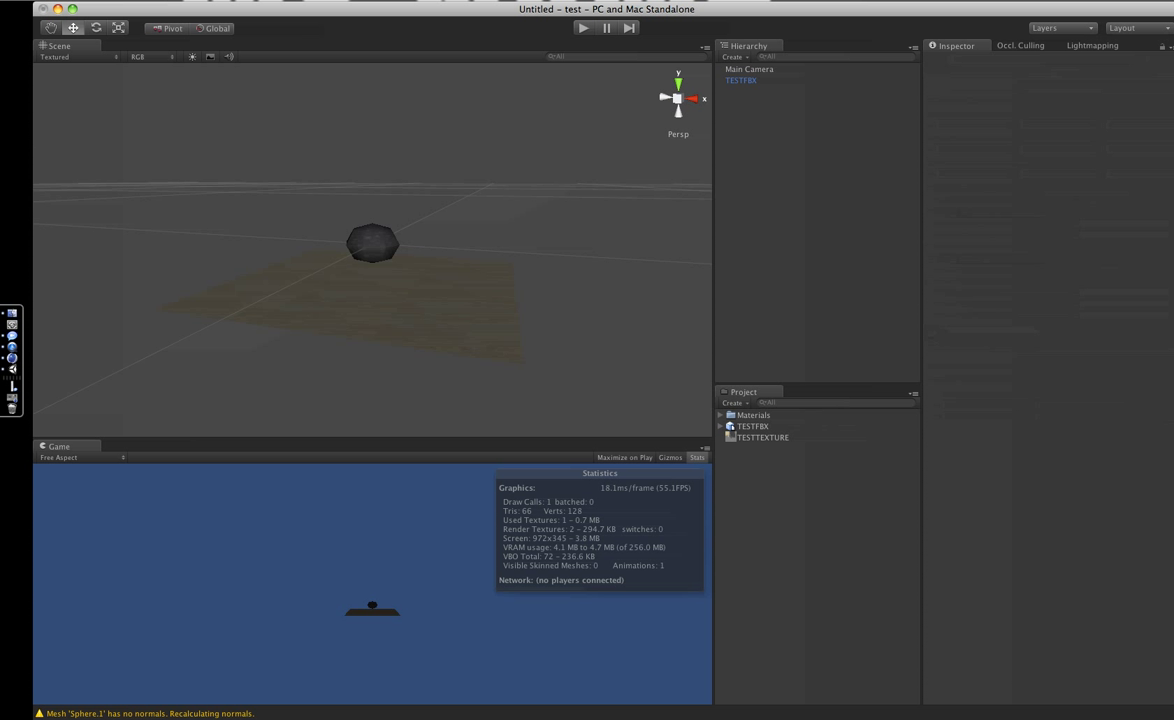
left_click(741, 80)
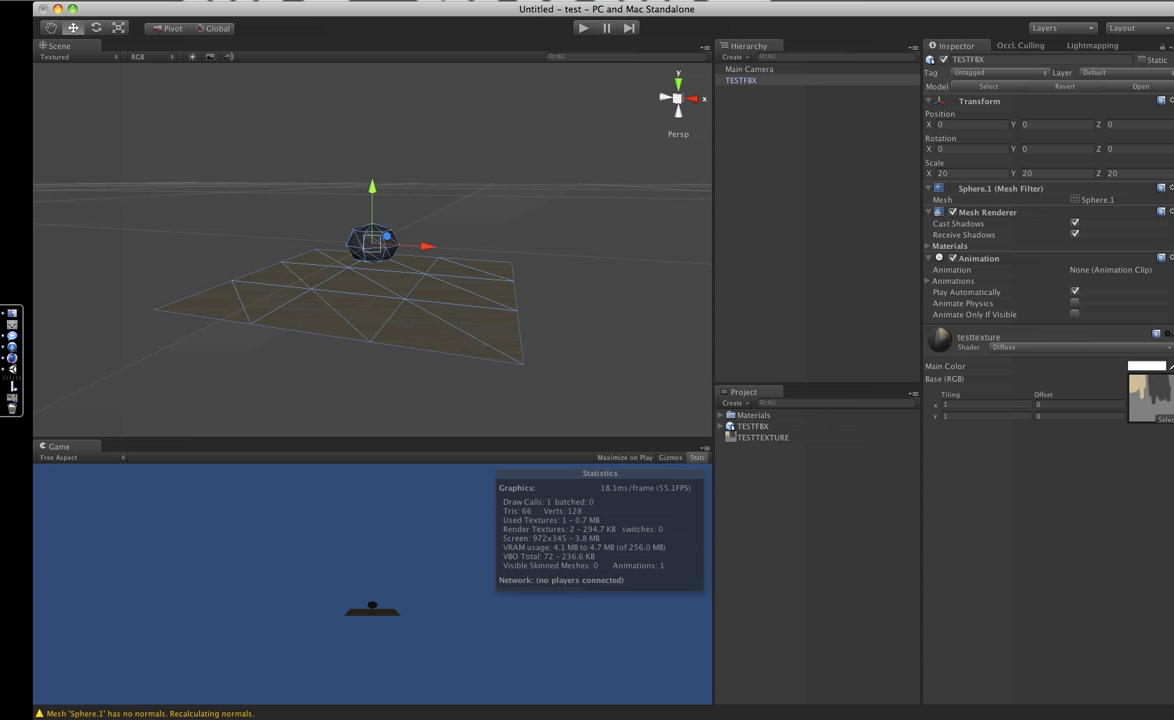
left_click(1142, 60)
Step: Add a point light, raise it slightly, and open the Lightmapping settings
left_click(200, 1)
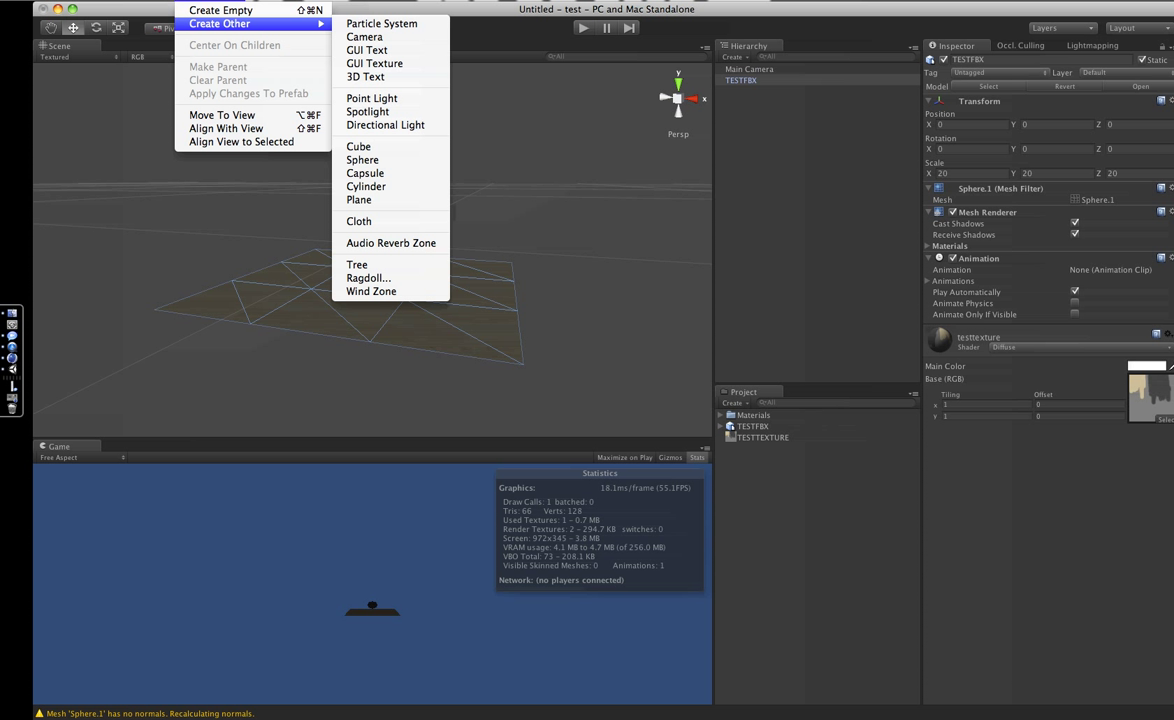
left_click(371, 98)
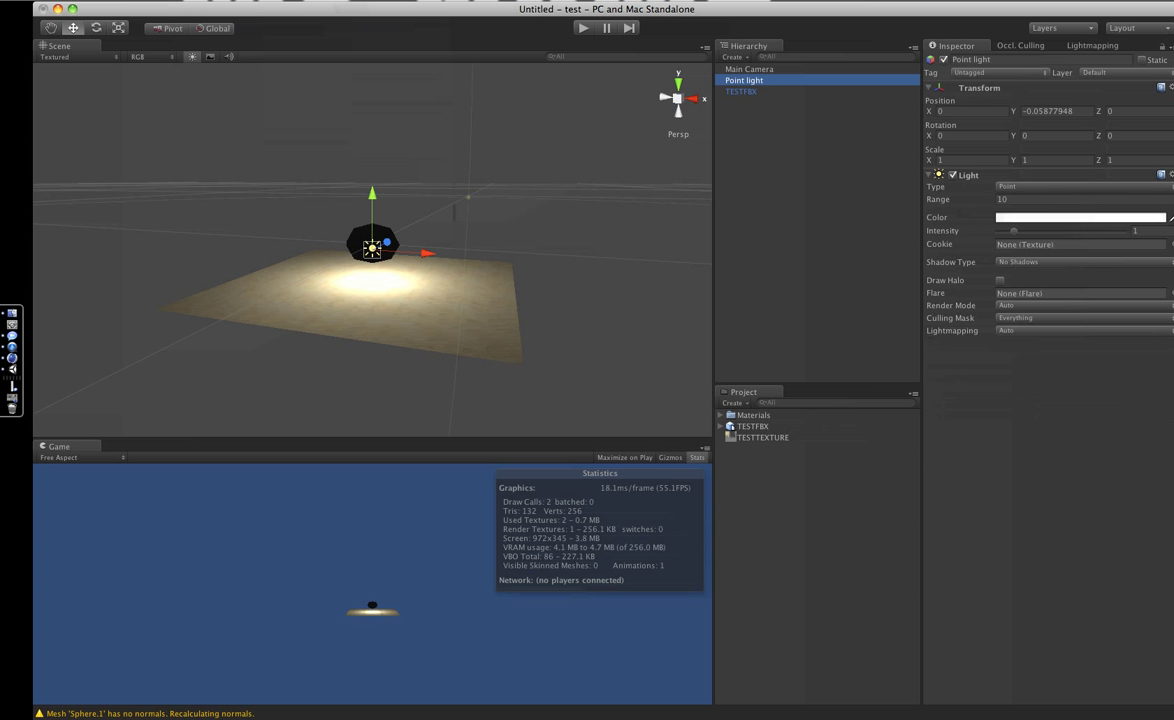
mouse_move(372, 205)
left_mouse_down()
mouse_move(341, 259)
mouse_move(319, 217)
left_mouse_up()
left_click(1092, 45)
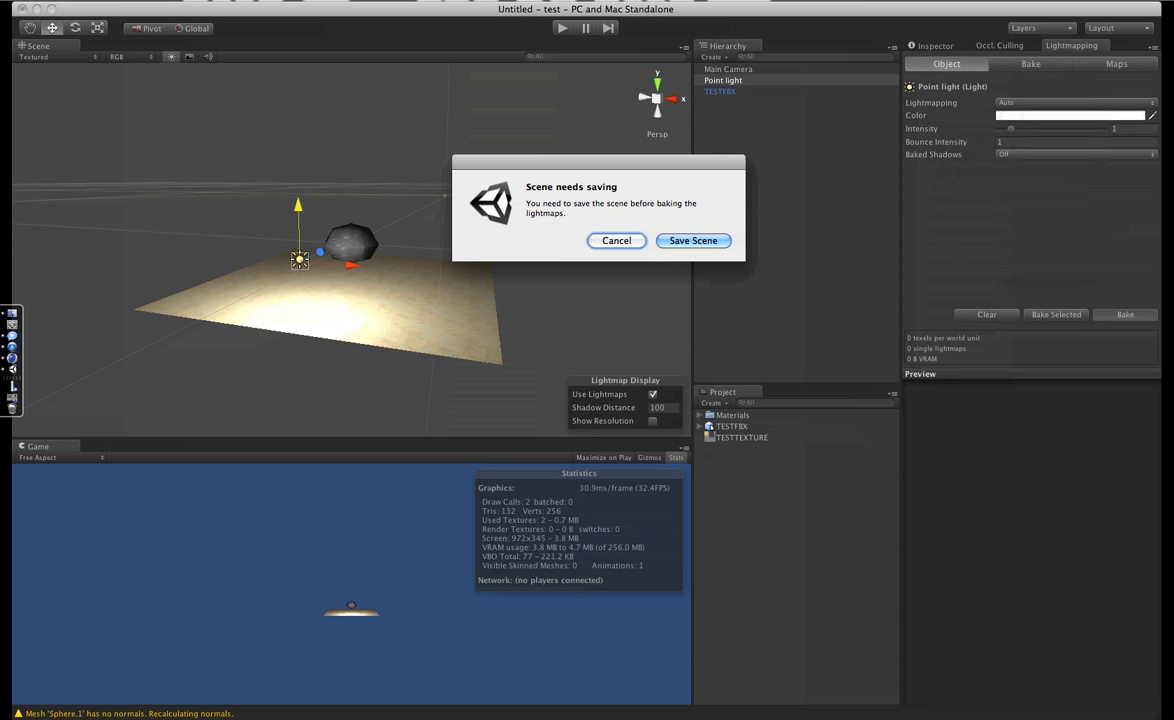
Step: Start the lightmap bake, saving the scene as testscene
key("Return")
type("test")
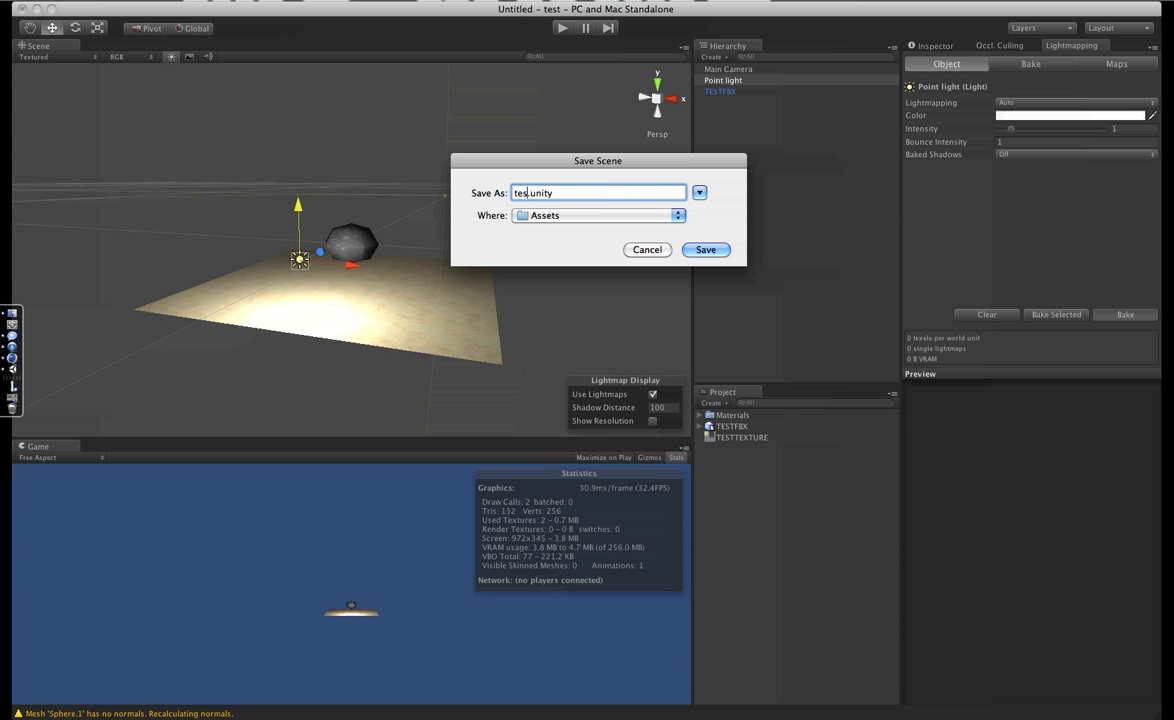
type("scene")
key("Return")
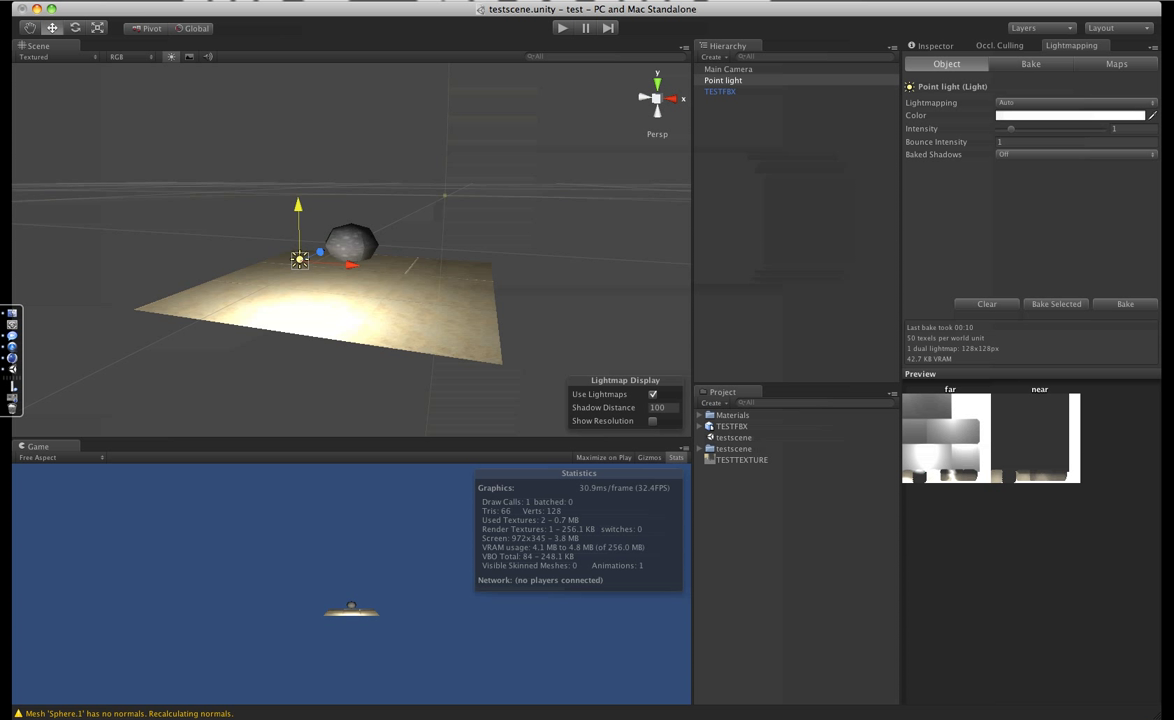
Step: Delete the point light, leaving the baked lighting on the plane and sphere
left_click(723, 80)
left_click(795, 200)
left_click(723, 80)
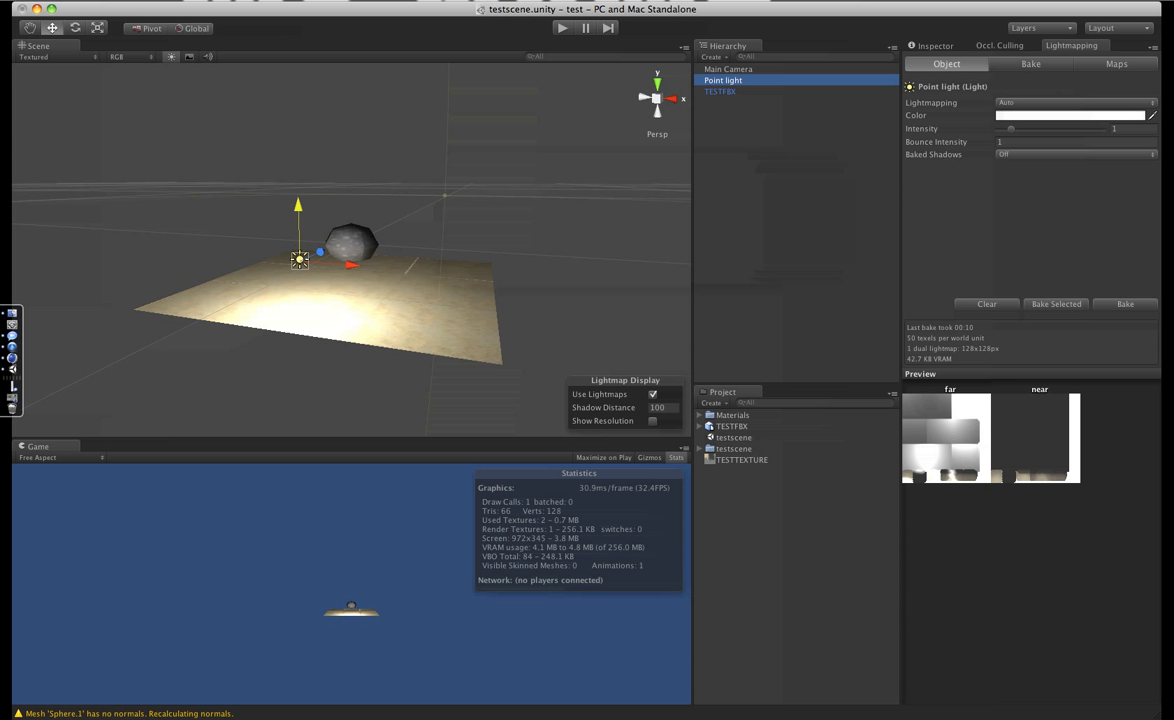
left_click(719, 91)
left_click(723, 80)
key("Delete")
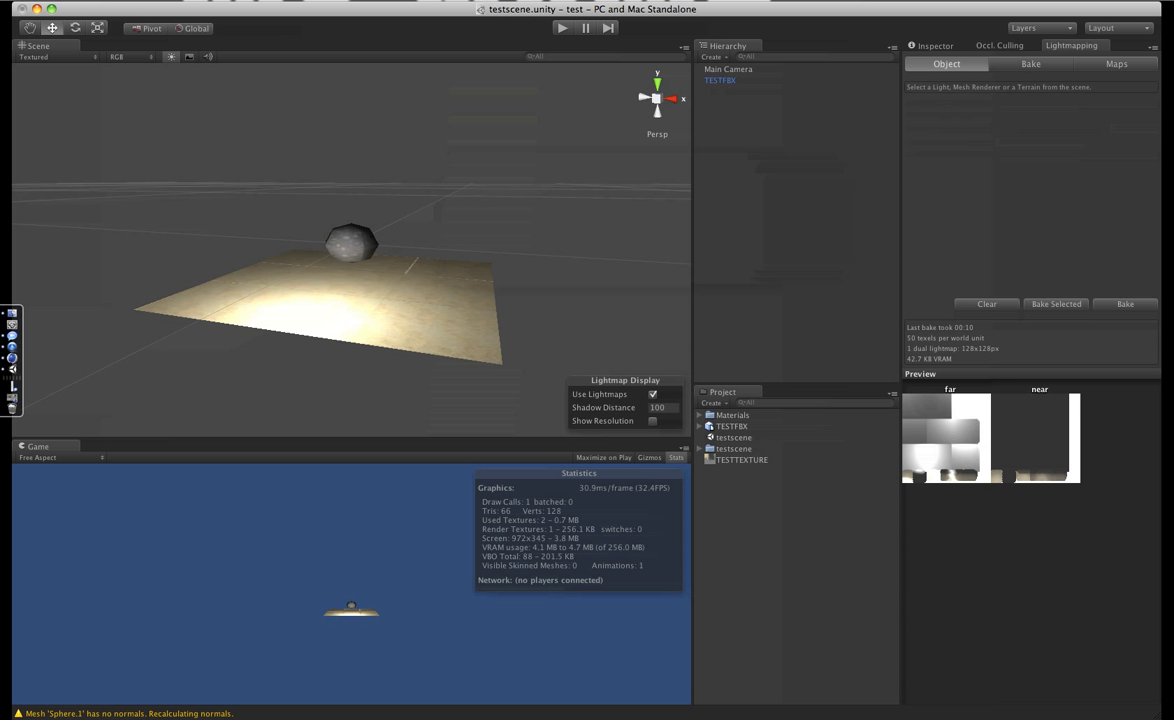
mouse_move(350, 300)
left_mouse_down("alt")
mouse_move(350, 245)
mouse_move(310, 264)
left_mouse_up("alt")
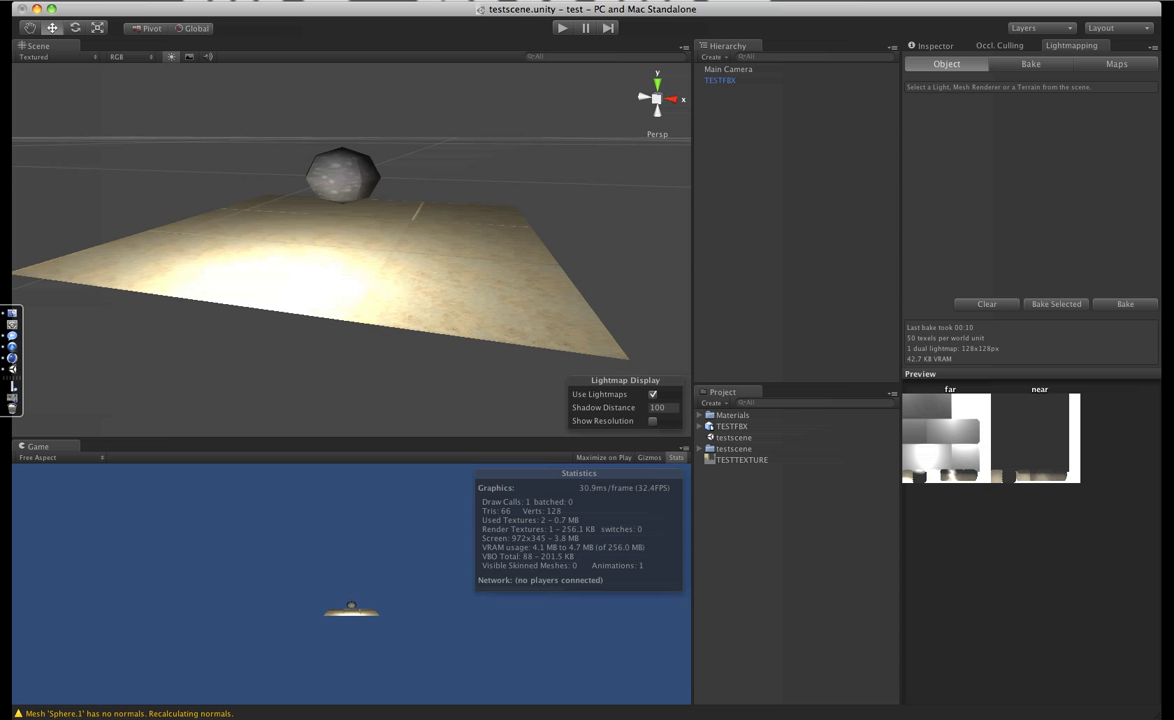
Step: Select TESTFBX in the Hierarchy and show the Occl. Culling settings
left_click(720, 80)
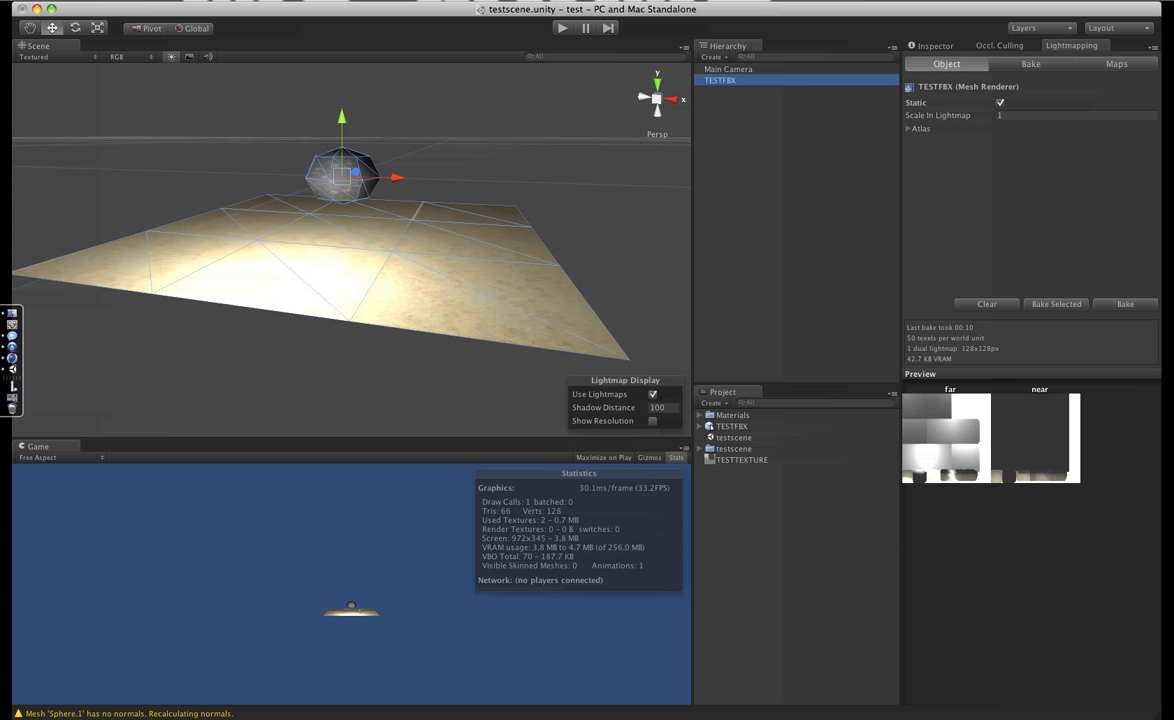
left_click(999, 45)
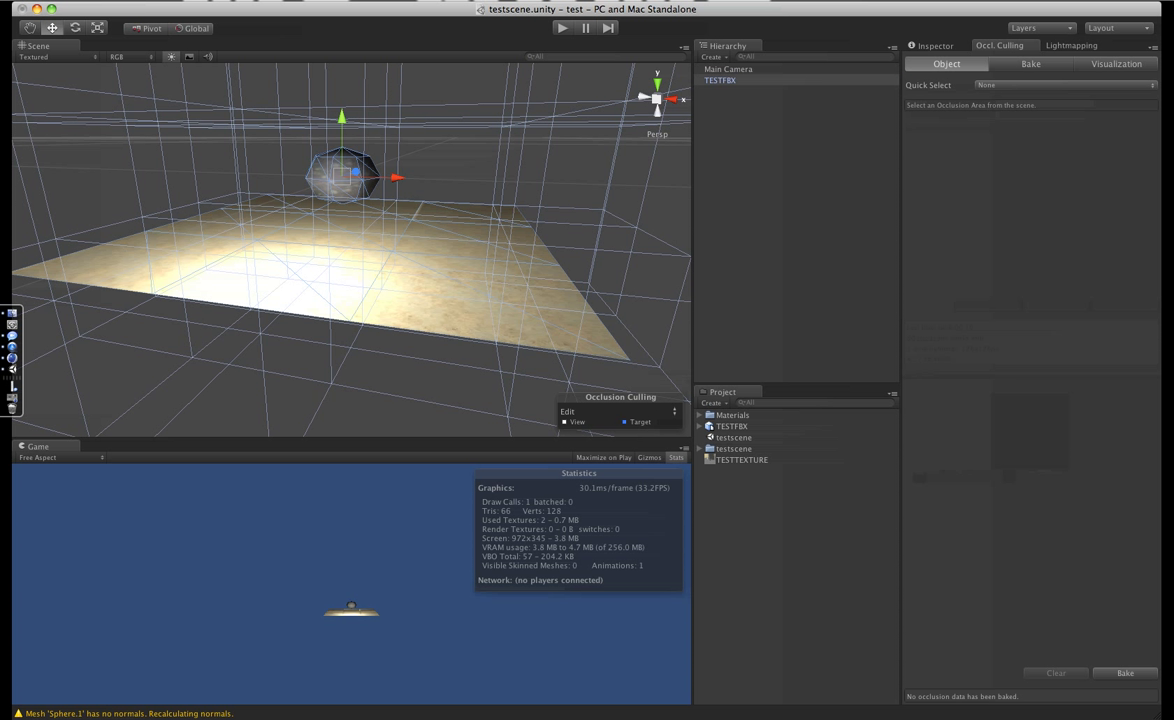